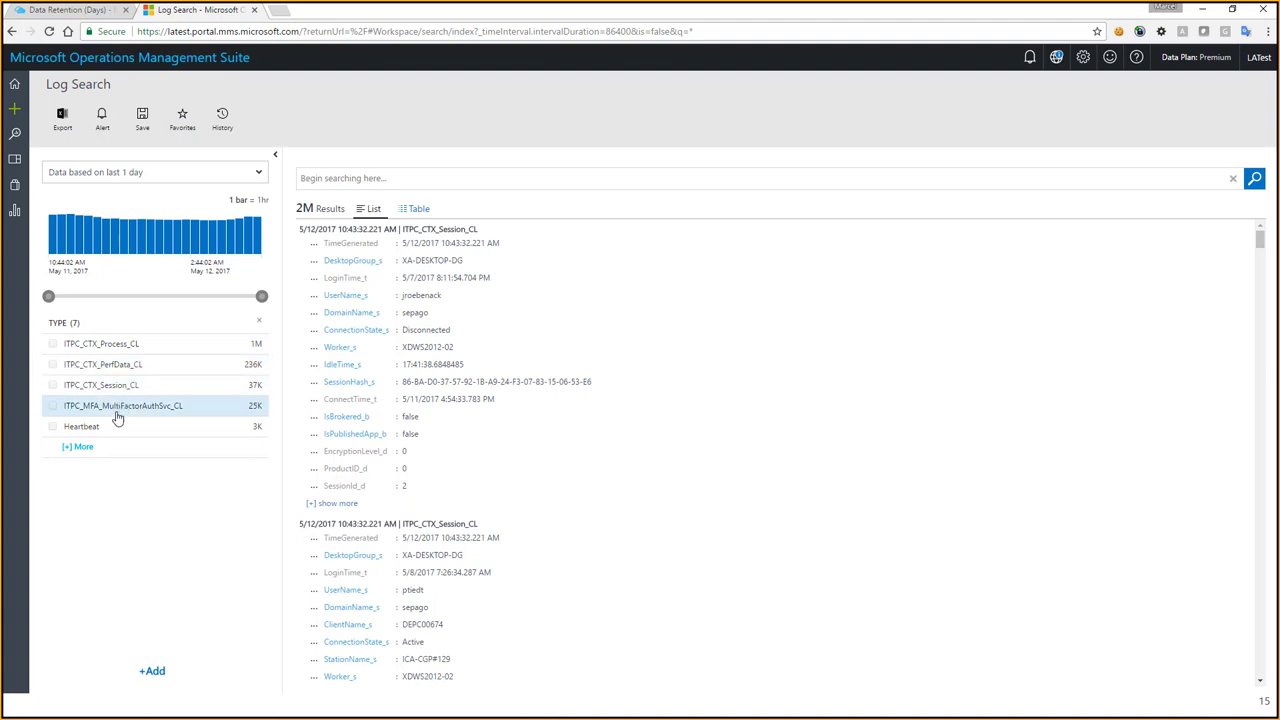
Show all seven data types under TYPE and type the query Type=ITPC_CTX_Application_CL.
left_click(77, 450)
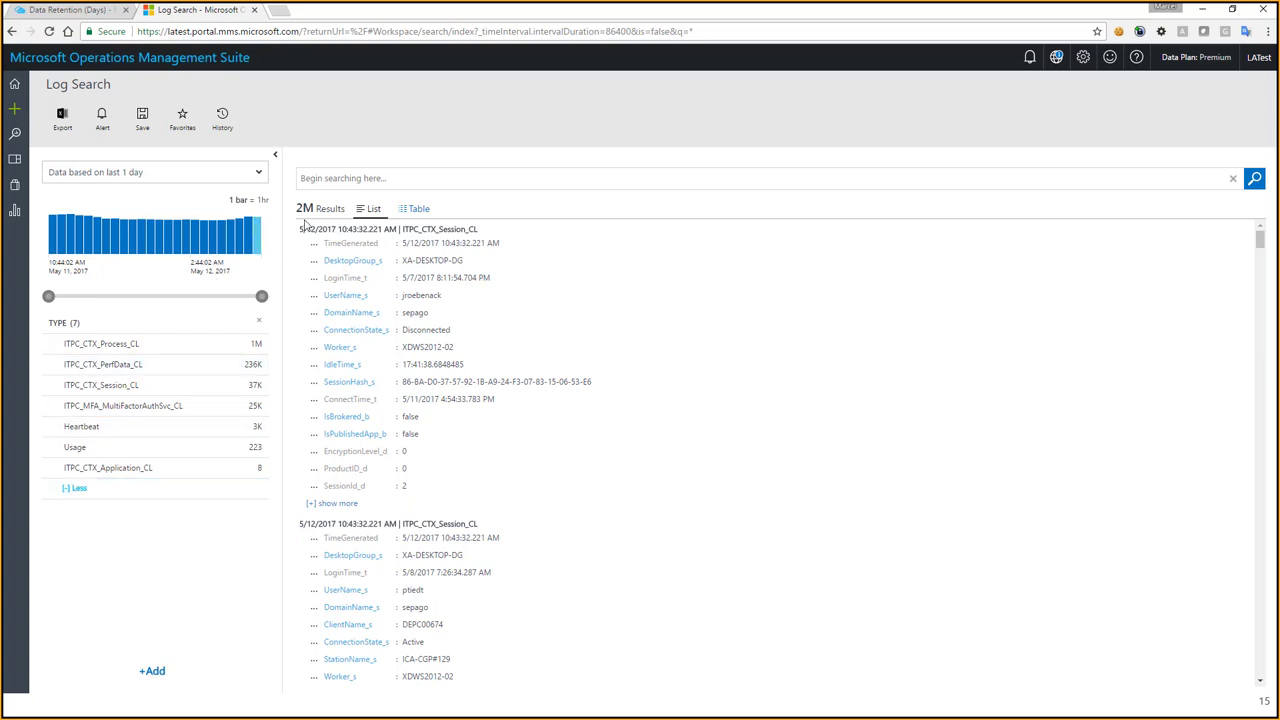
left_click(421, 178)
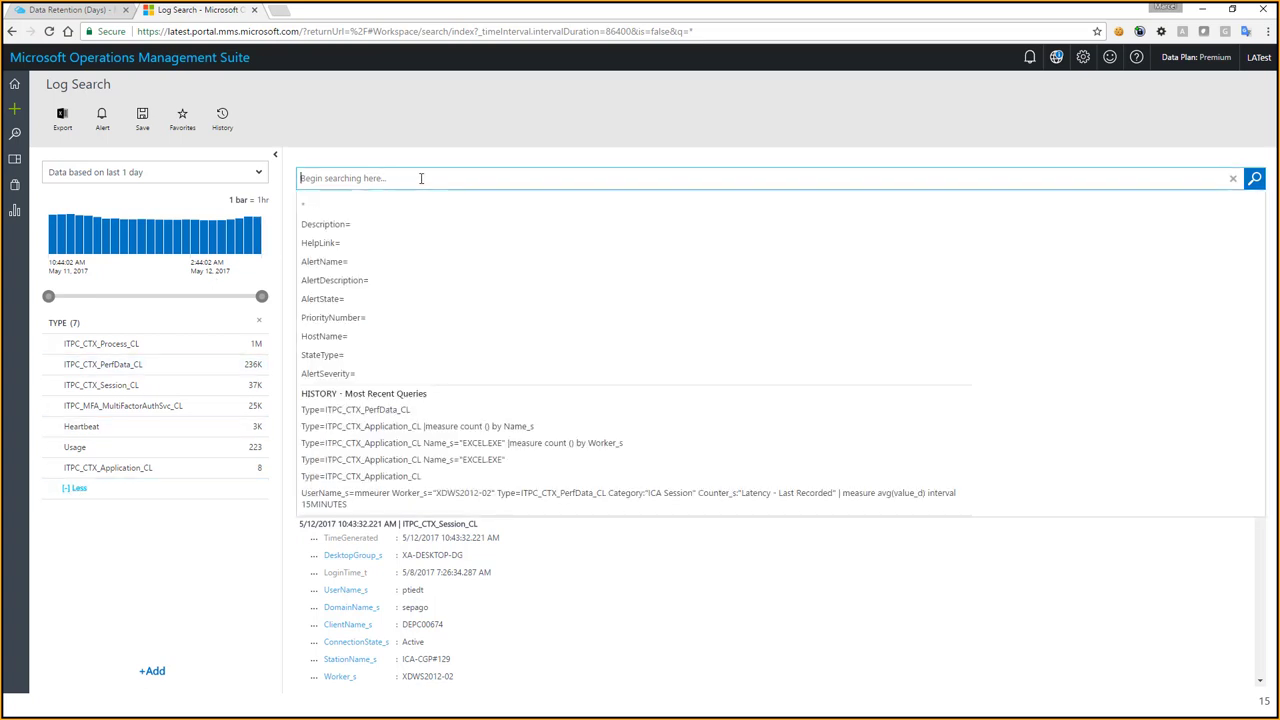
type("Type")
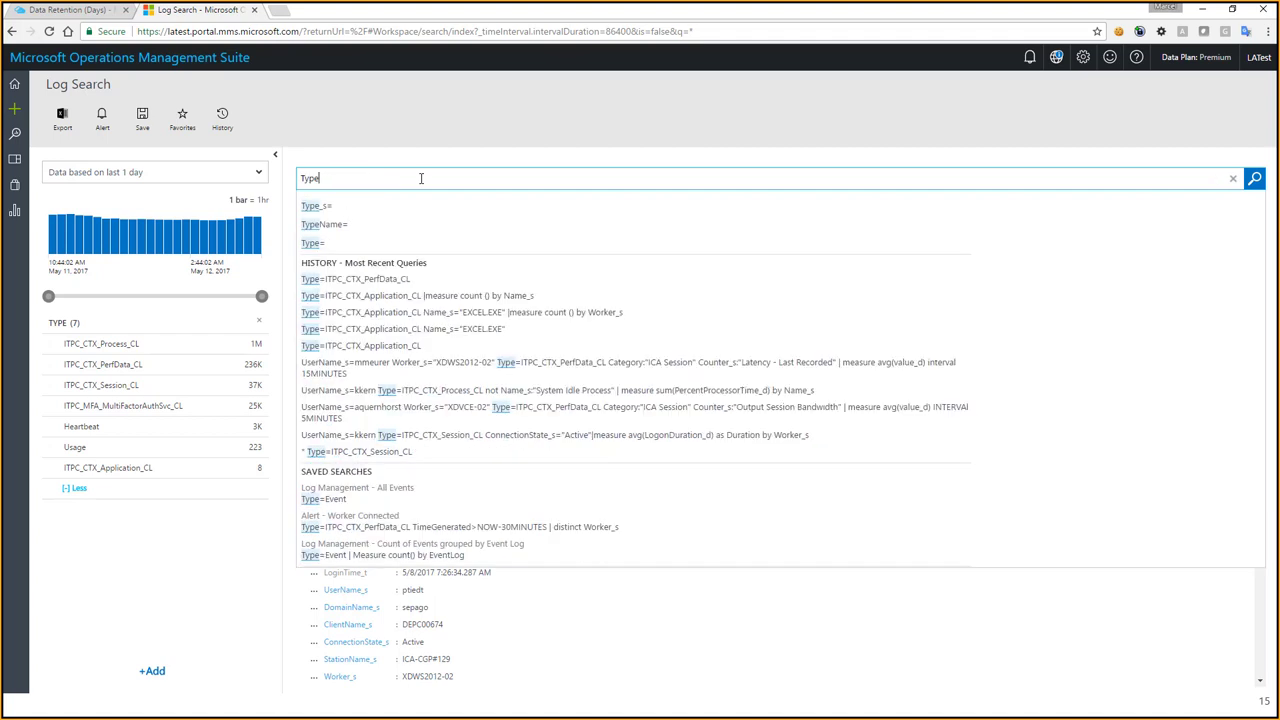
type("=IT")
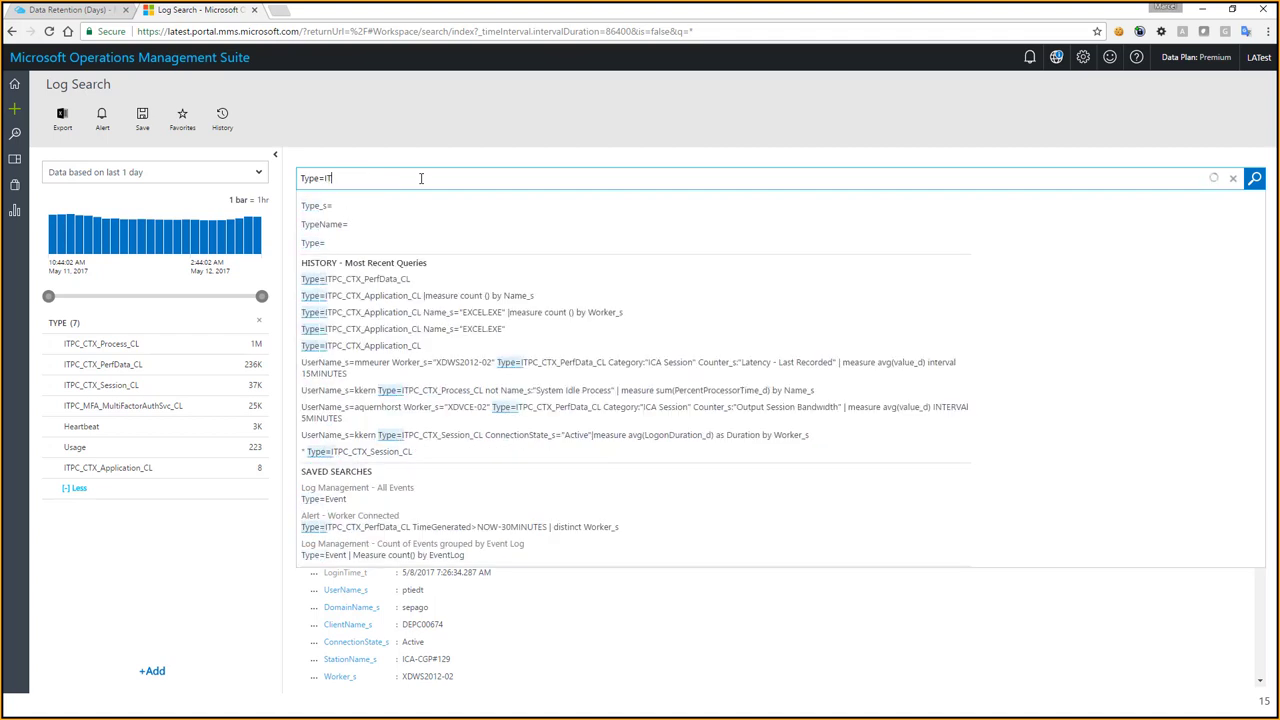
type("PC")
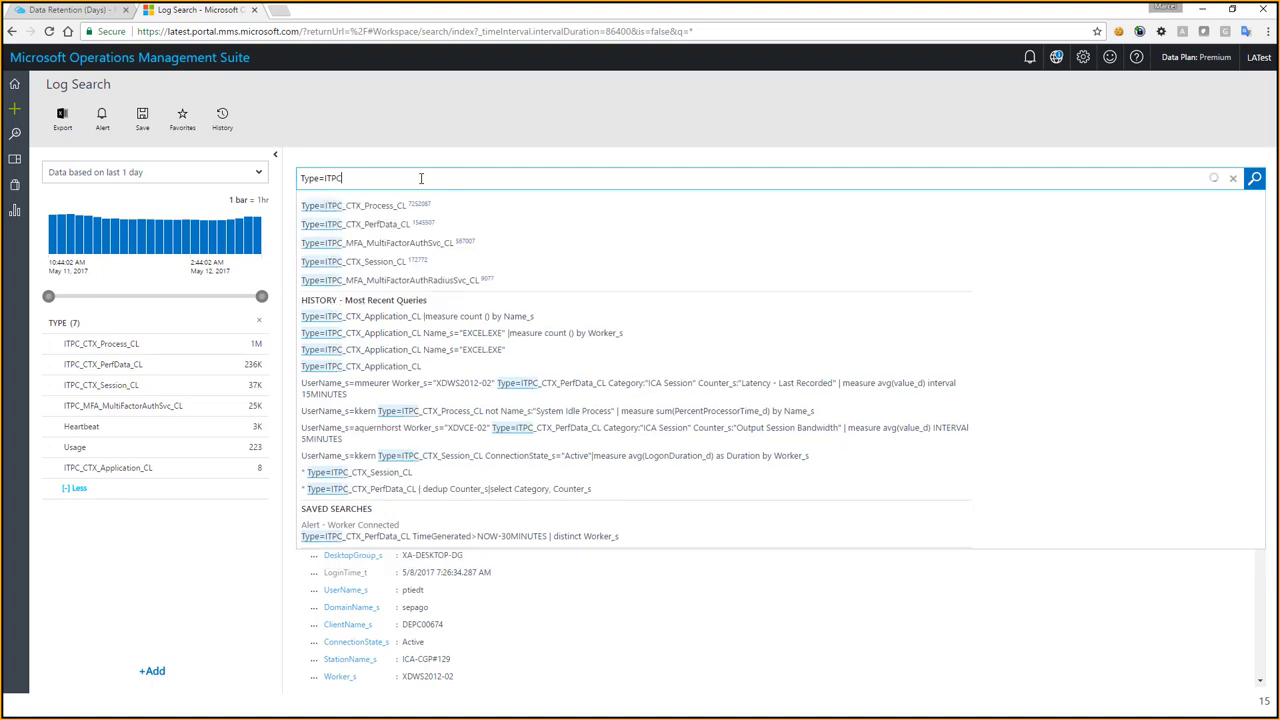
type("_CTX")
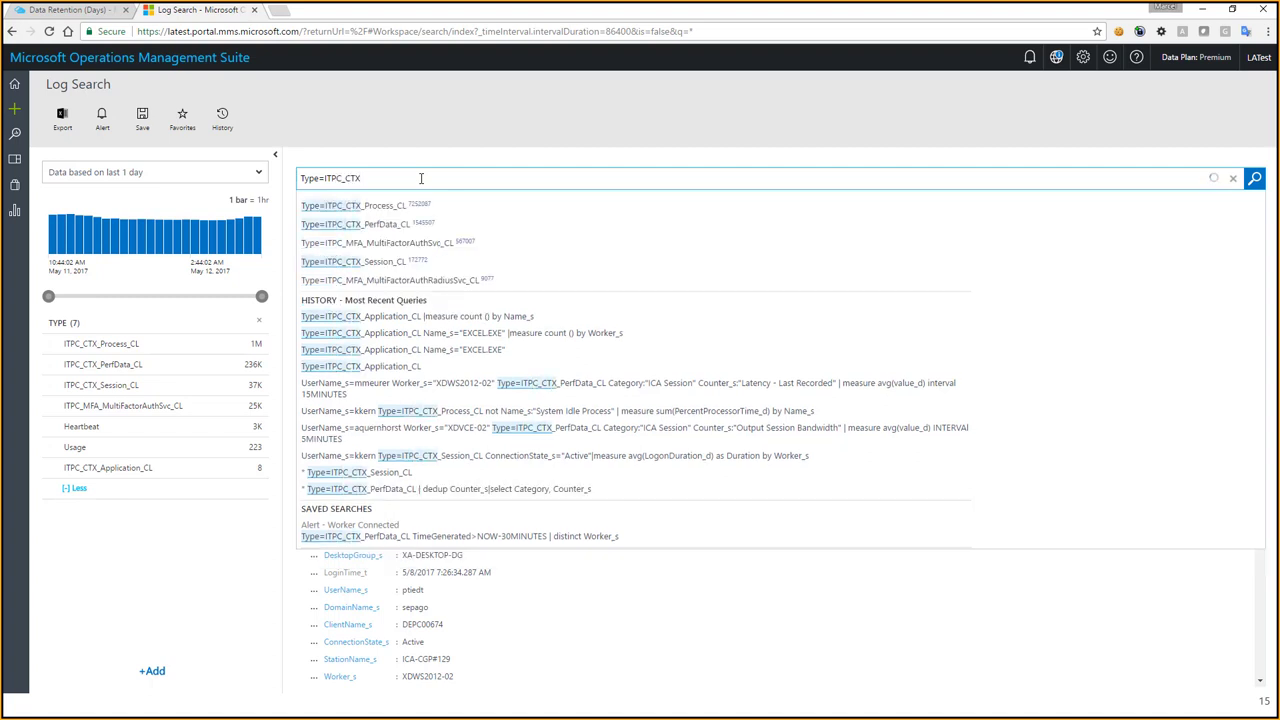
type("_Applicatio")
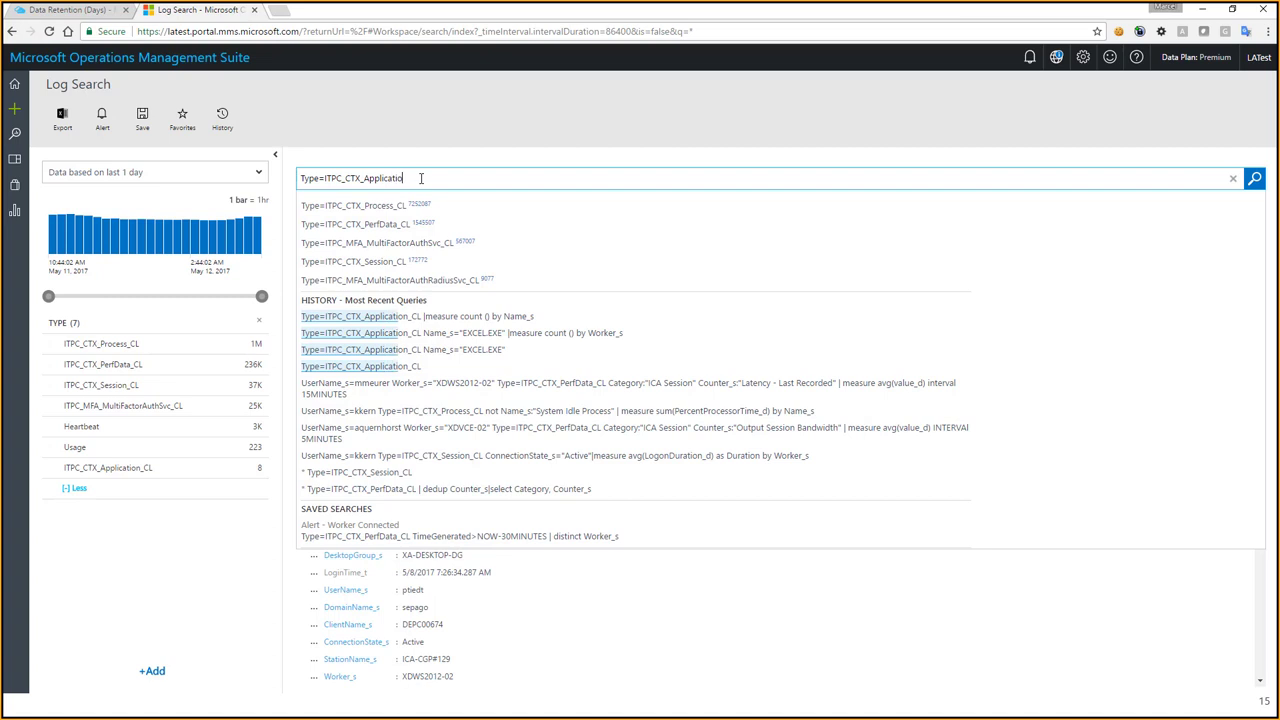
type("n_CL")
Run the Type=ITPC_CTX_Application_CL search and review its 8 crashed wmiprvse.exe results in table and list views.
key("Return")
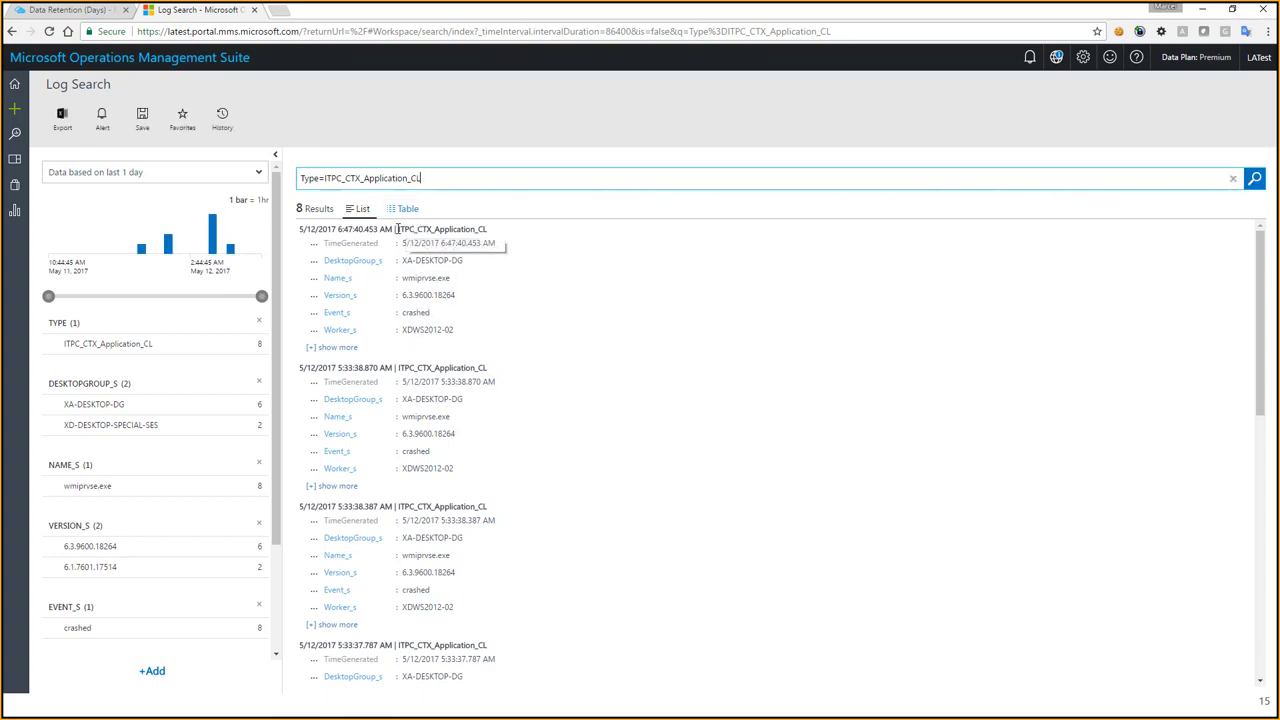
left_click_drag(397, 229, 490, 230)
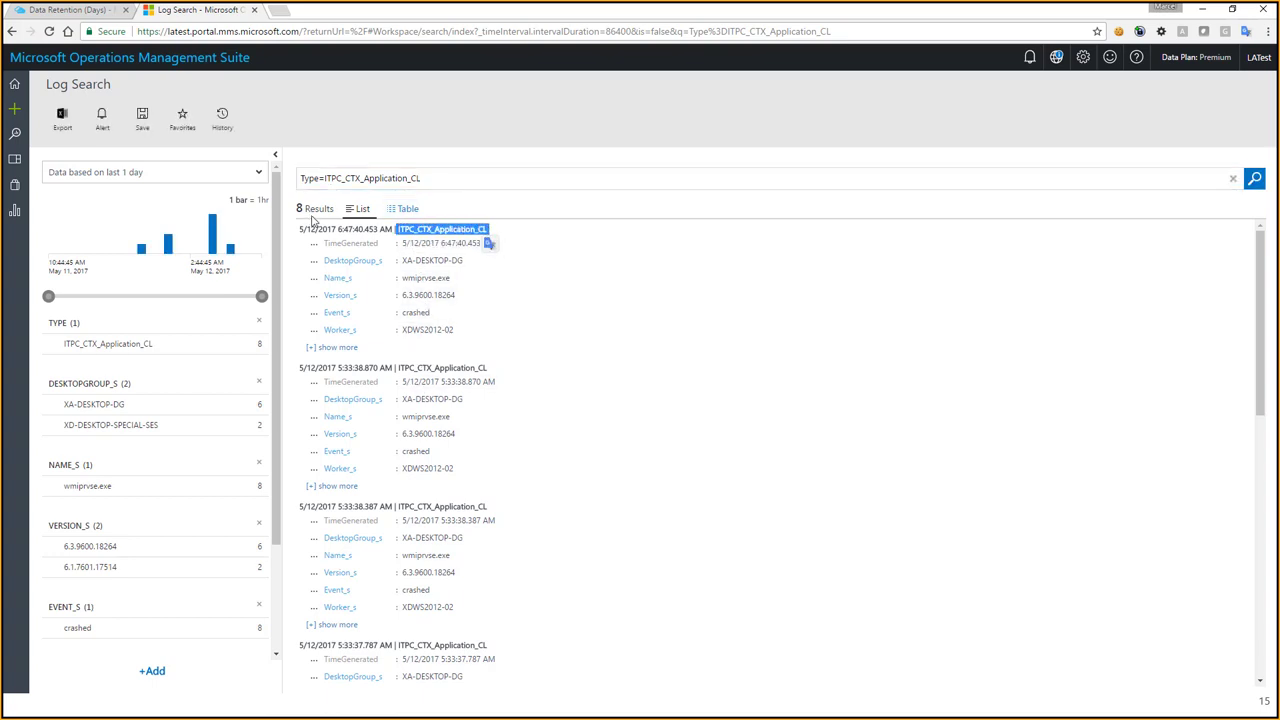
left_click_drag(303, 209, 288, 214)
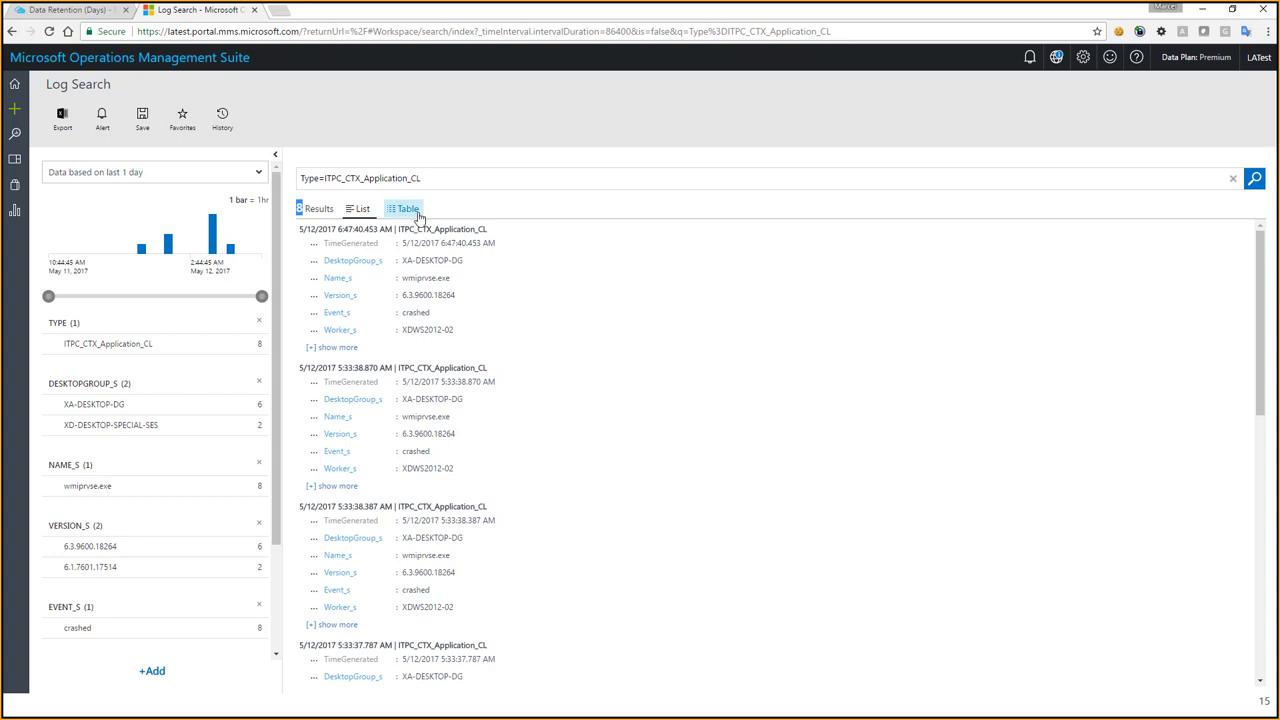
left_click(416, 218)
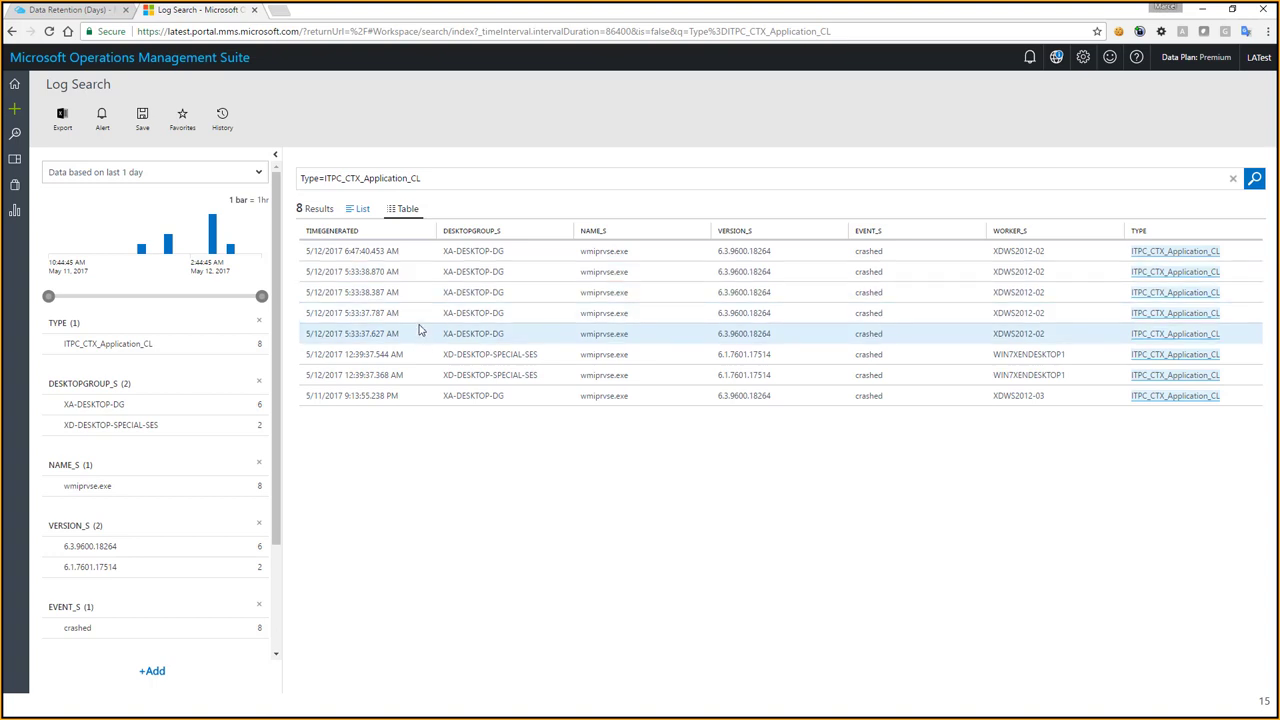
left_click(363, 210)
Add Name_s="EXCEL.EXE" to the query and run it, getting 0 results for the last day.
left_click(475, 179)
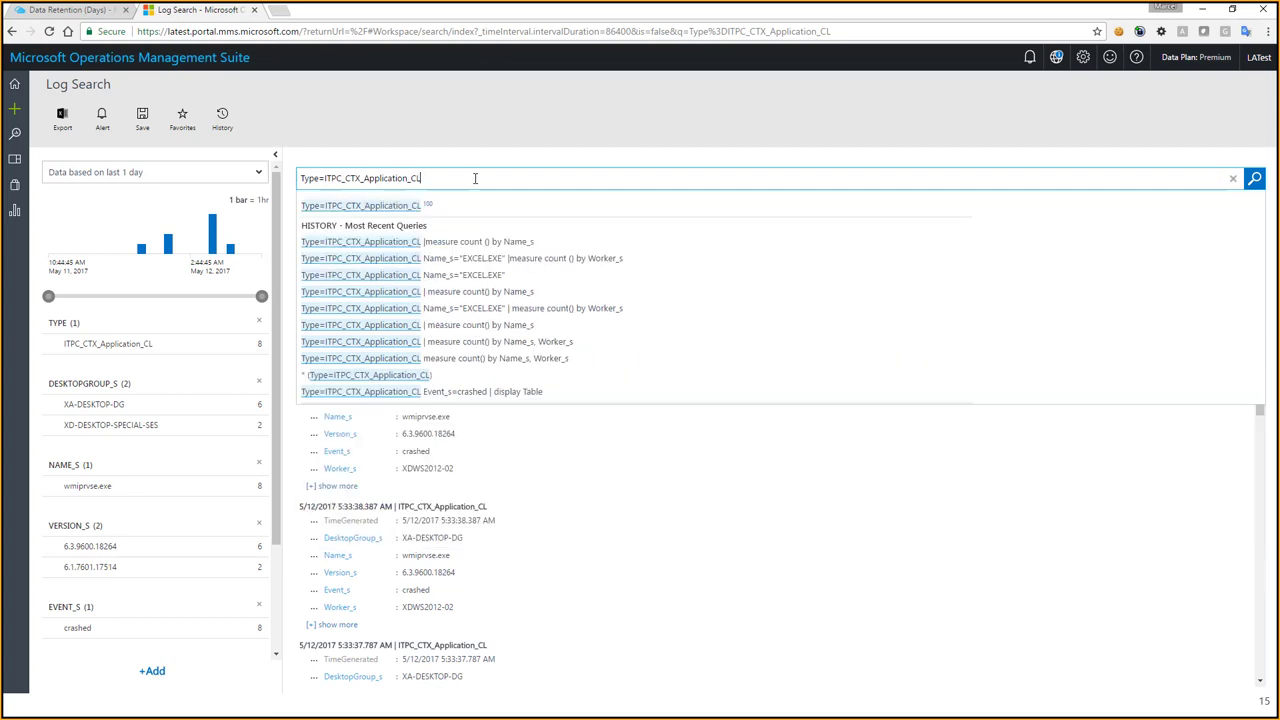
type("Name")
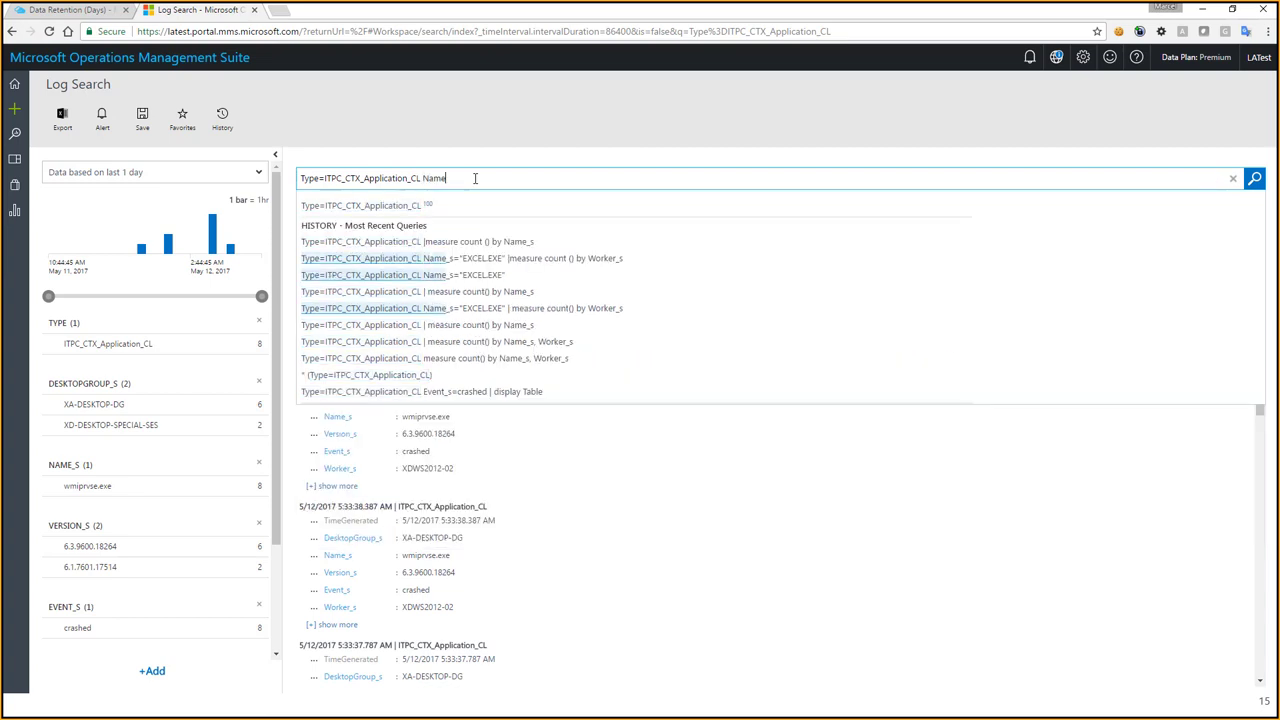
type("_s")
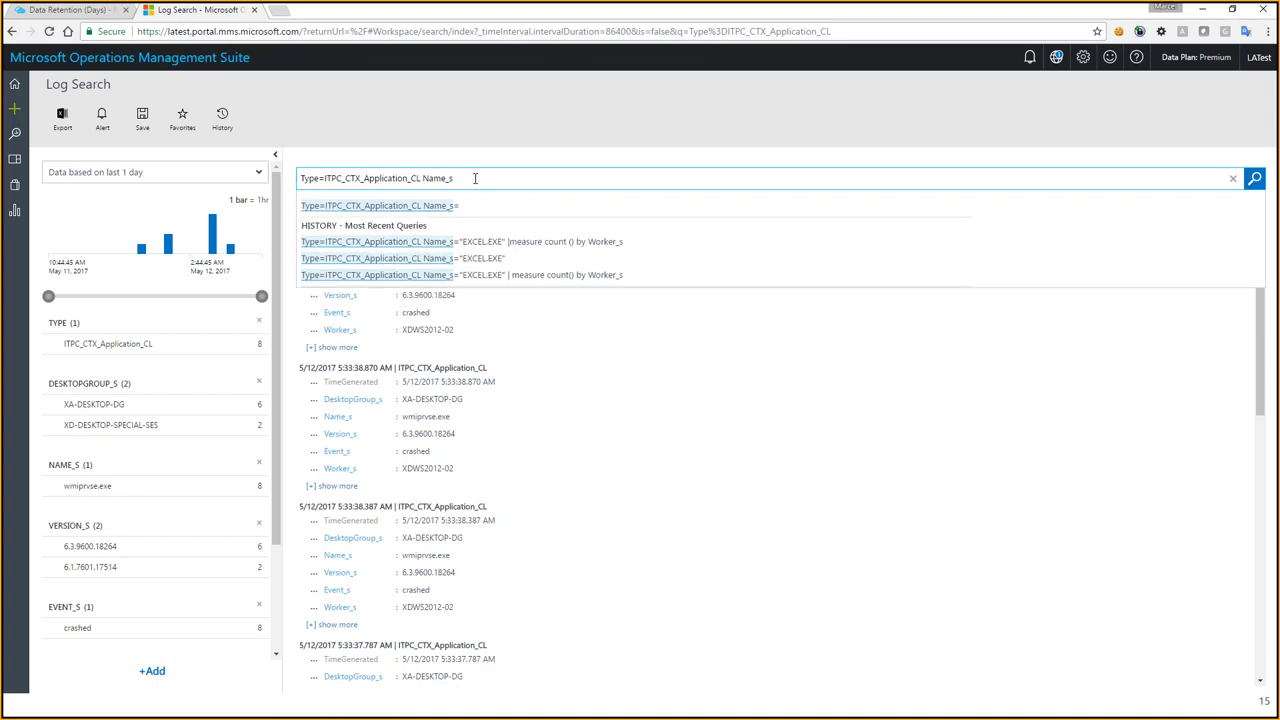
type("=\"EXCEL")
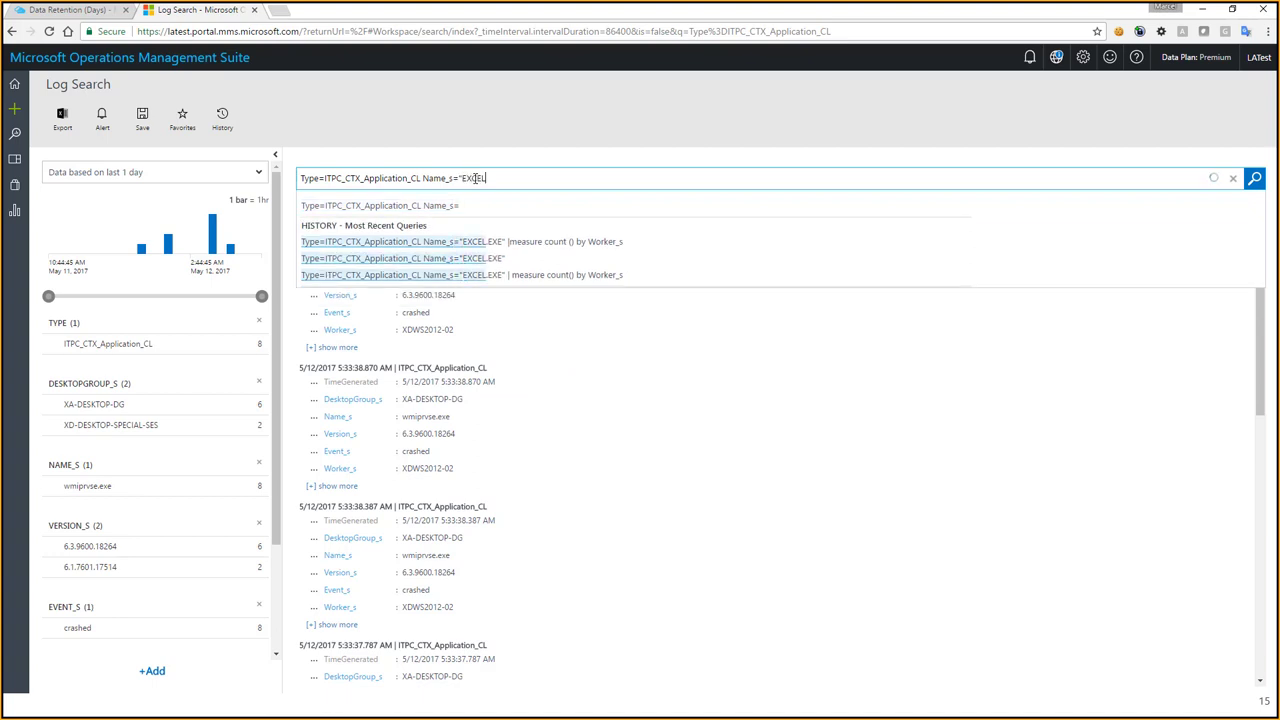
type(".EXE\"")
key("Return")
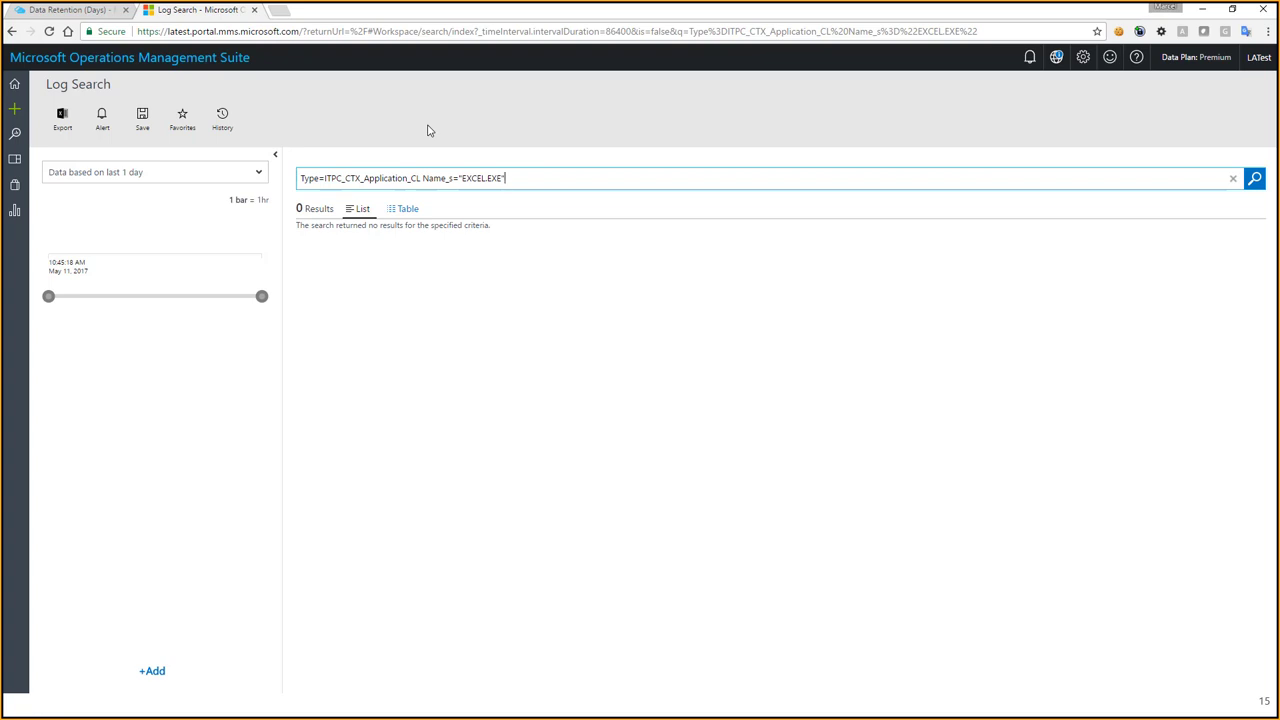
left_click(259, 174)
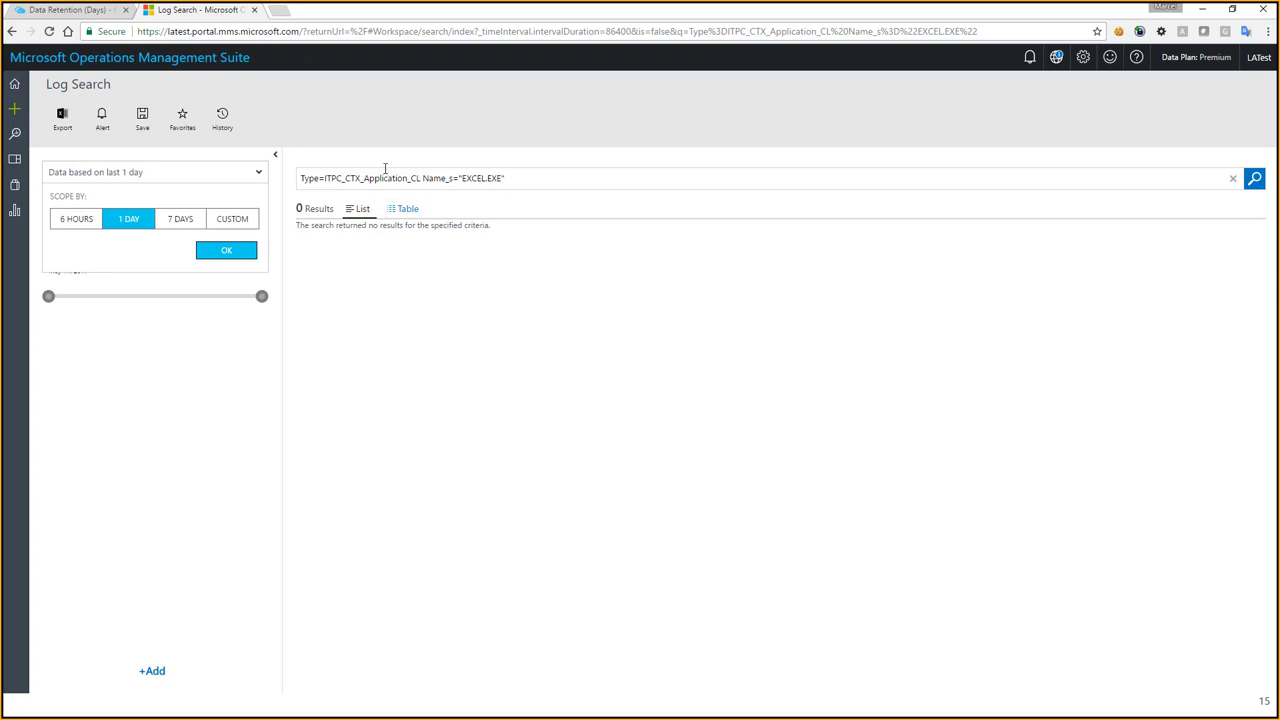
Set the time range to 7 days and view the 14 EXCEL.EXE crash records as a table.
left_click(178, 228)
left_click(202, 252)
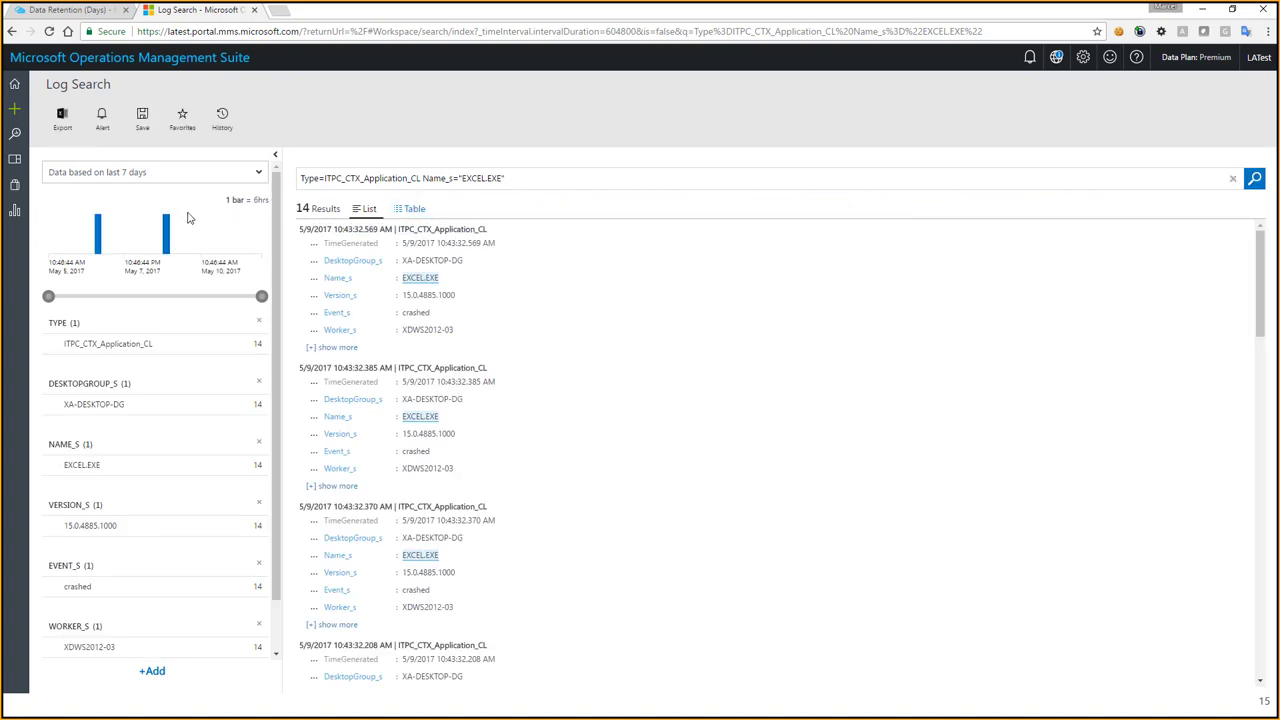
mouse_move(164, 243)
left_click(410, 209)
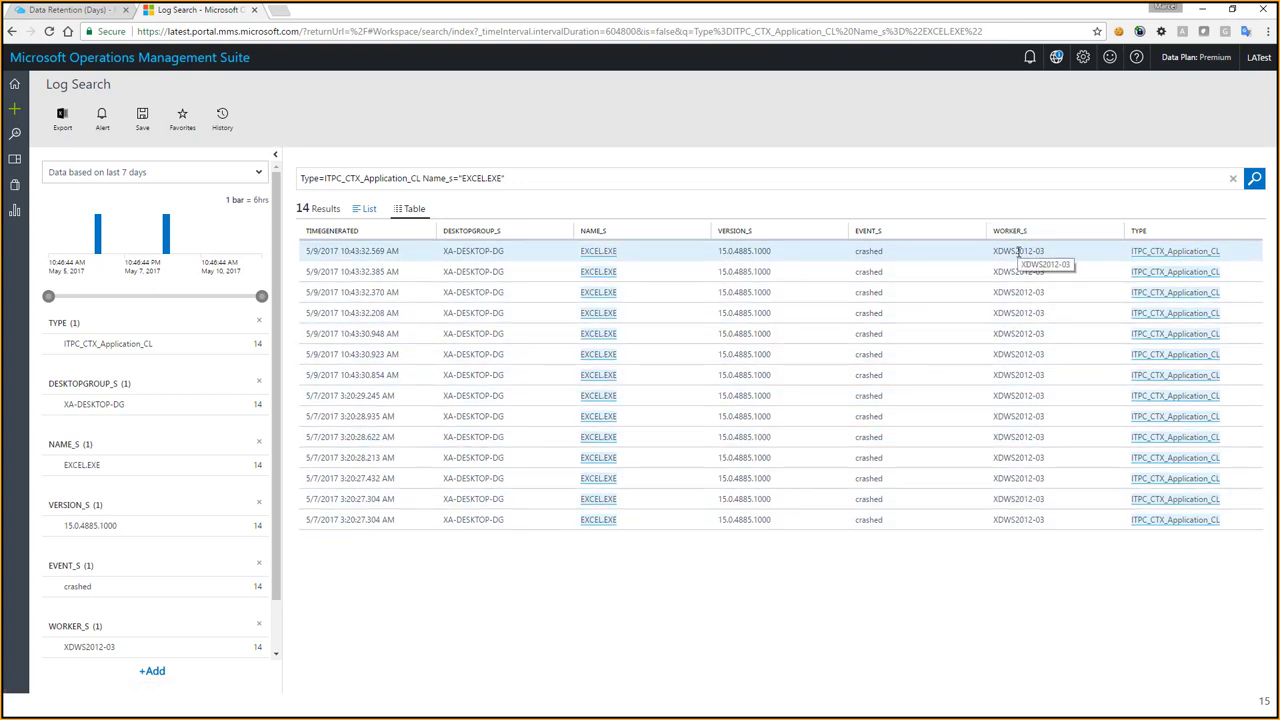
Append '| measure count() by Name_s' to the query and rerun it, giving one EXCEL.EXE row of 14.
left_click(679, 175)
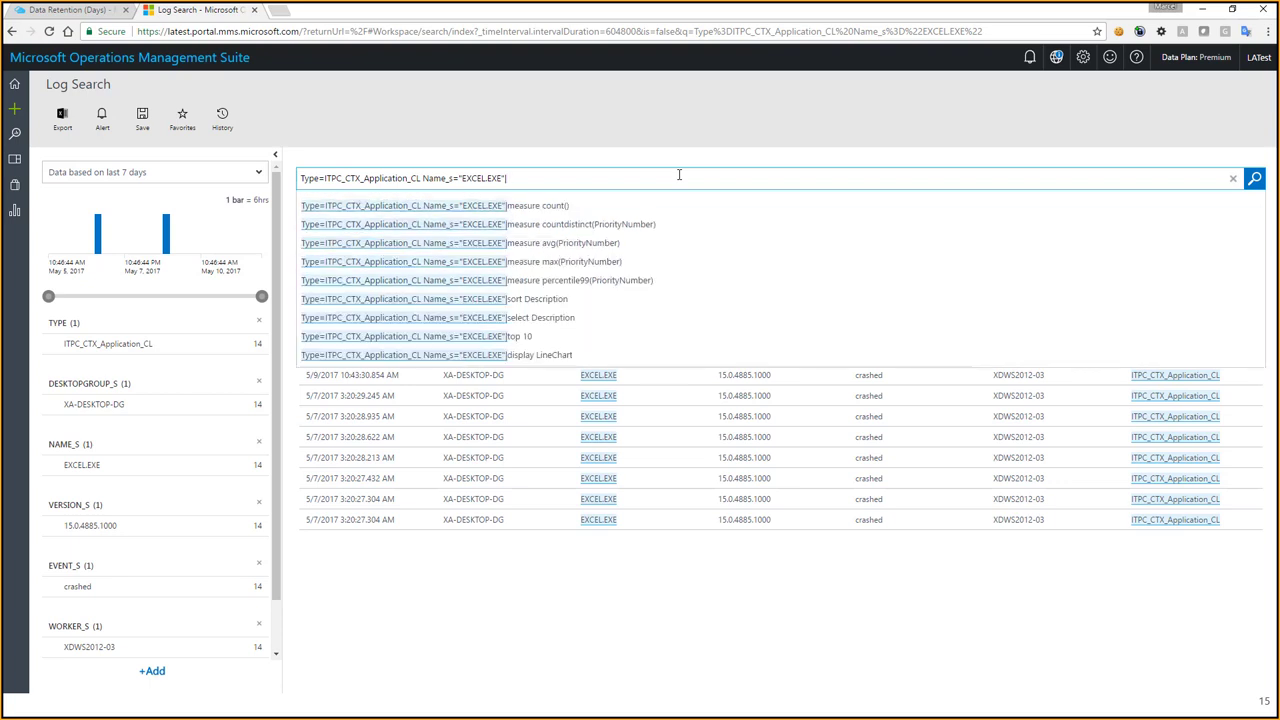
type("|measure ")
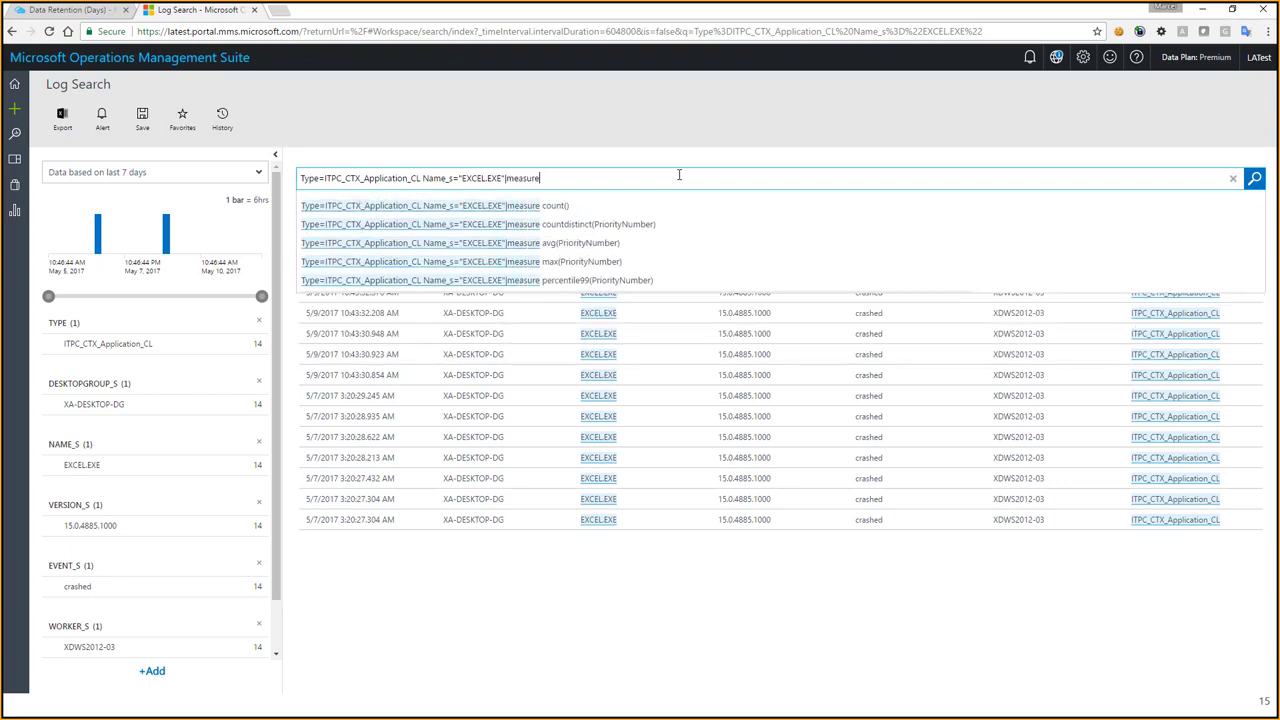
type("count")
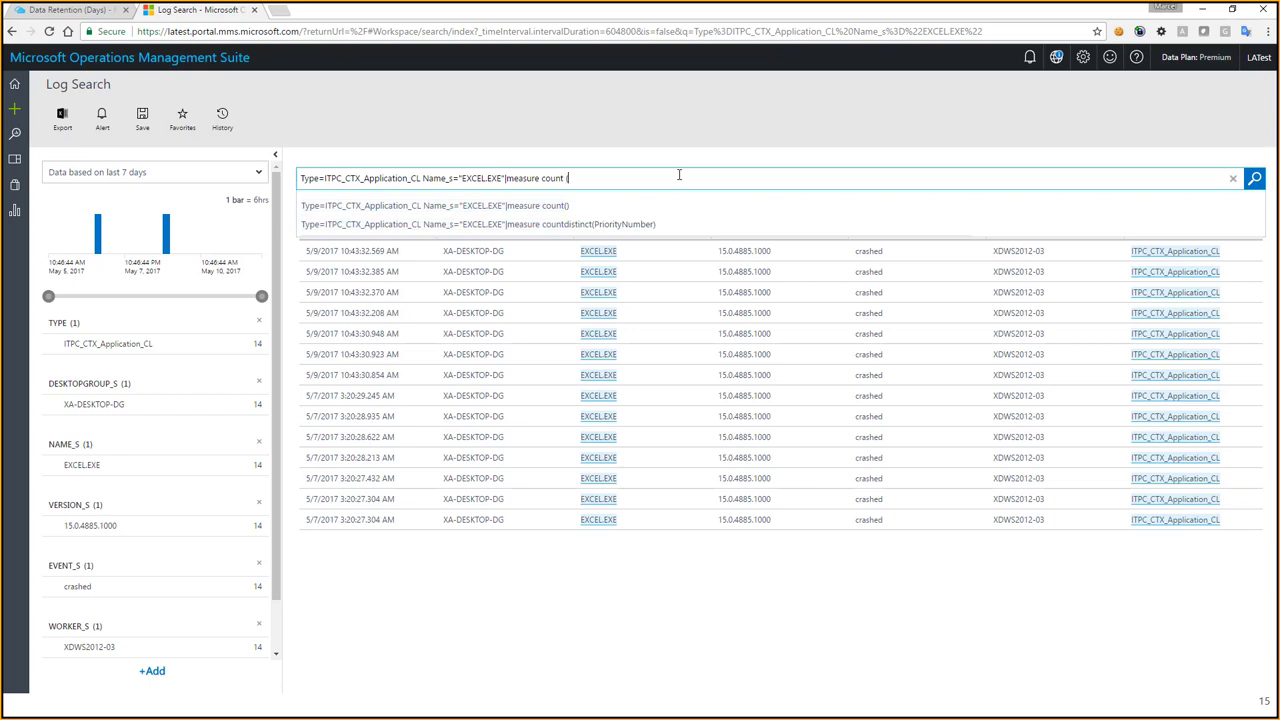
type(" (")
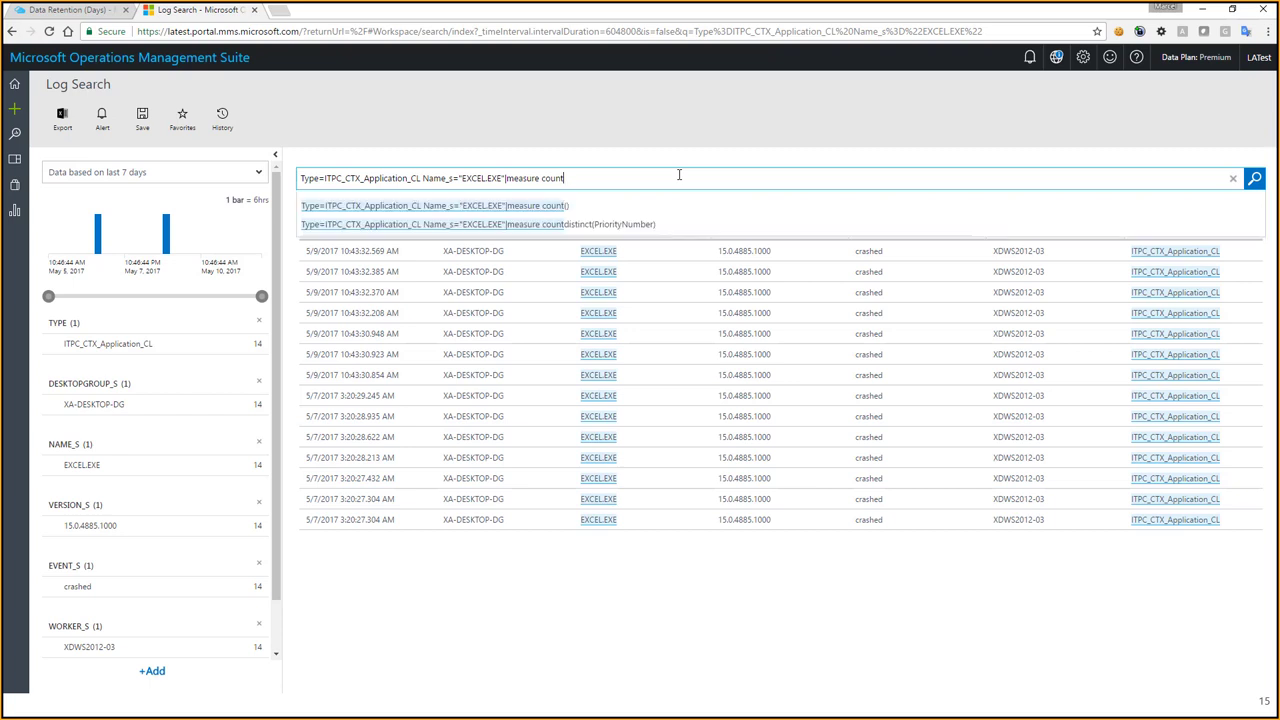
type("() Na")
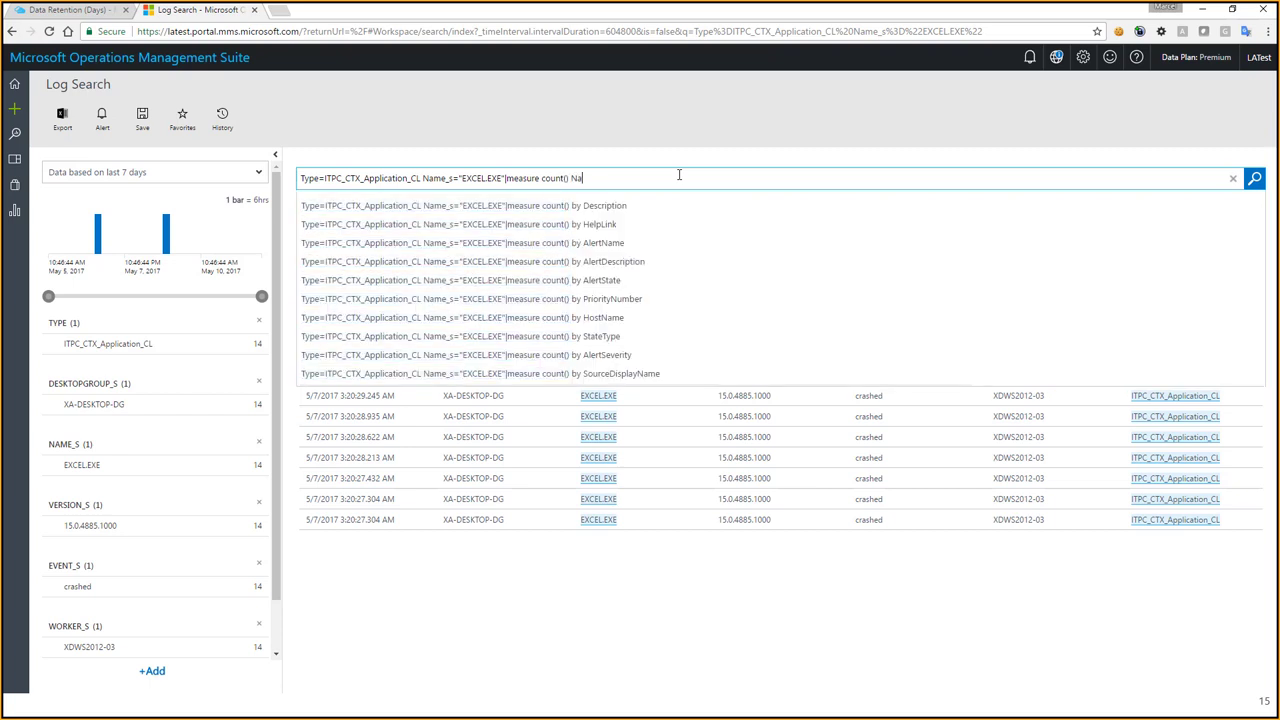
type("me_s")
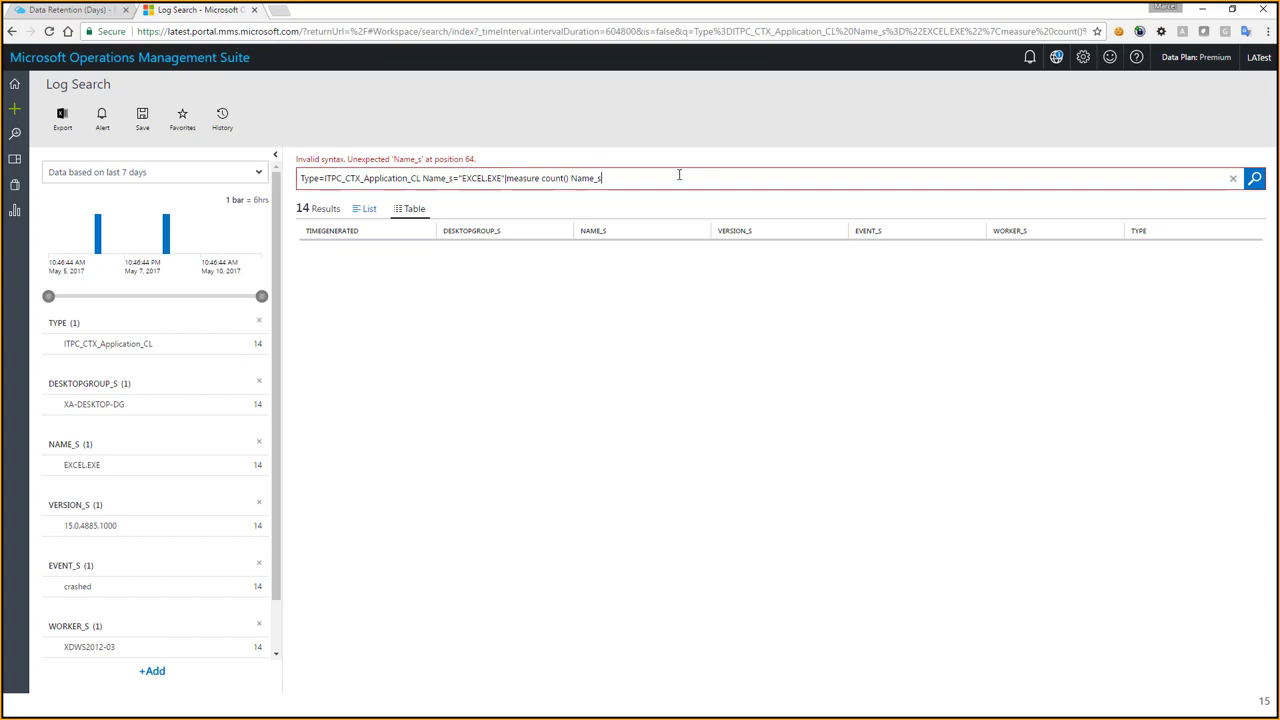
key("shift+Left")
key("shift+Left")
key("shift+Left")
key("shift+Left")
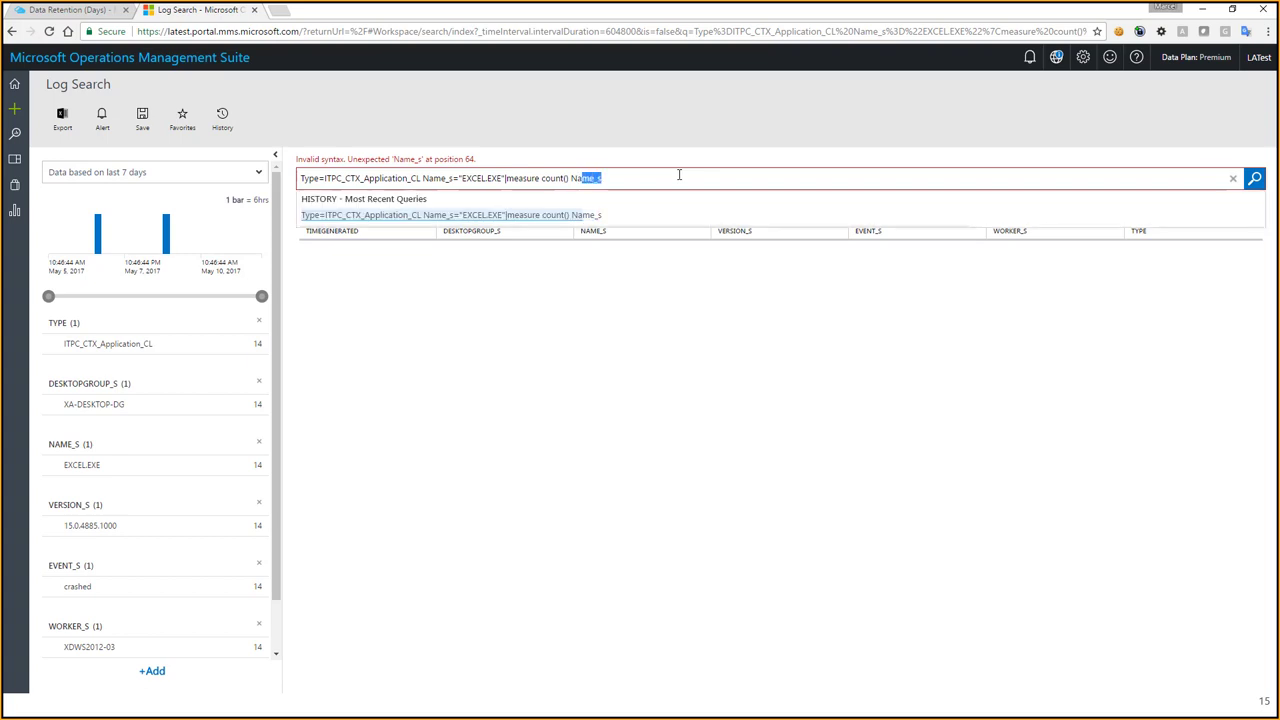
key("shift+Left")
key("shift+Left")
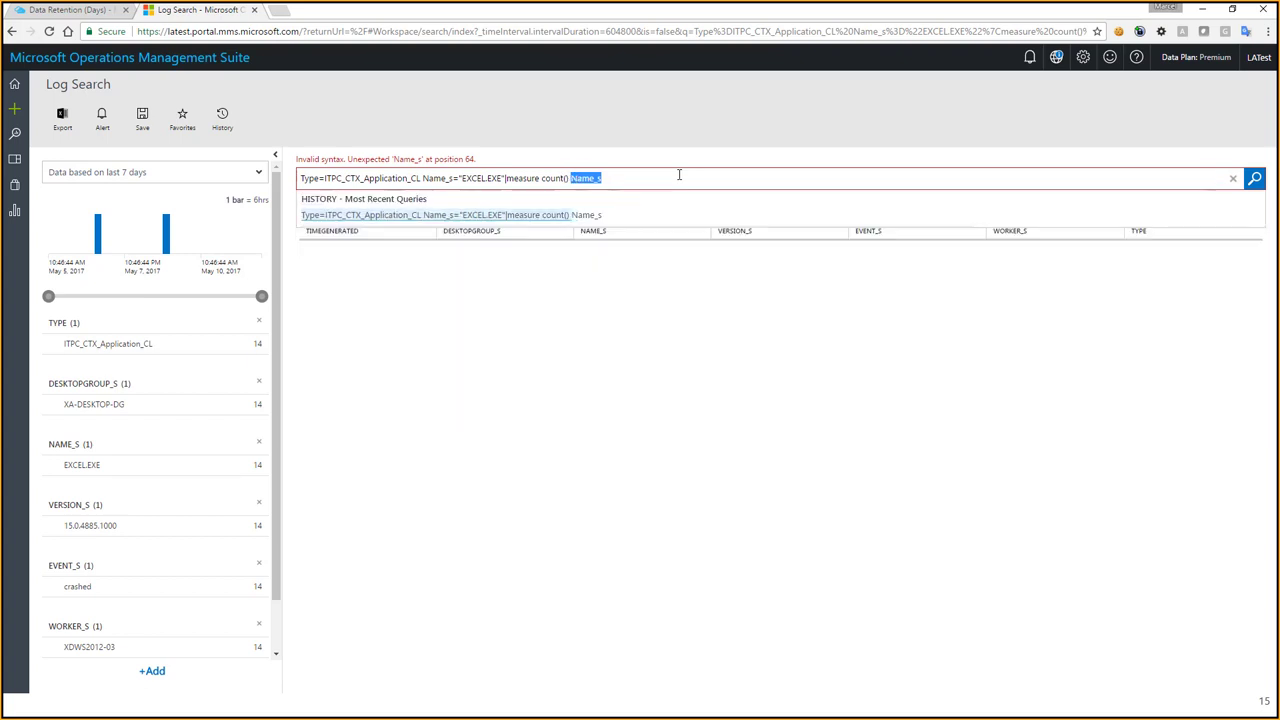
key("Left")
type("by")
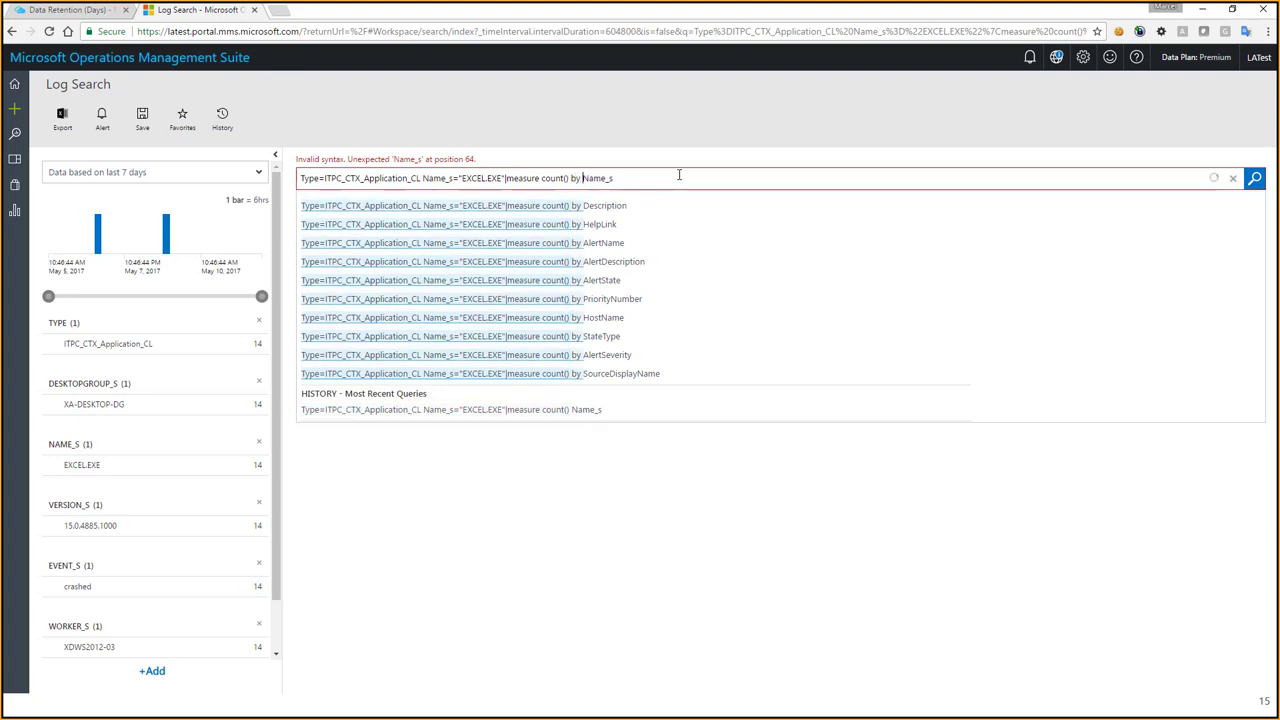
key("Return")
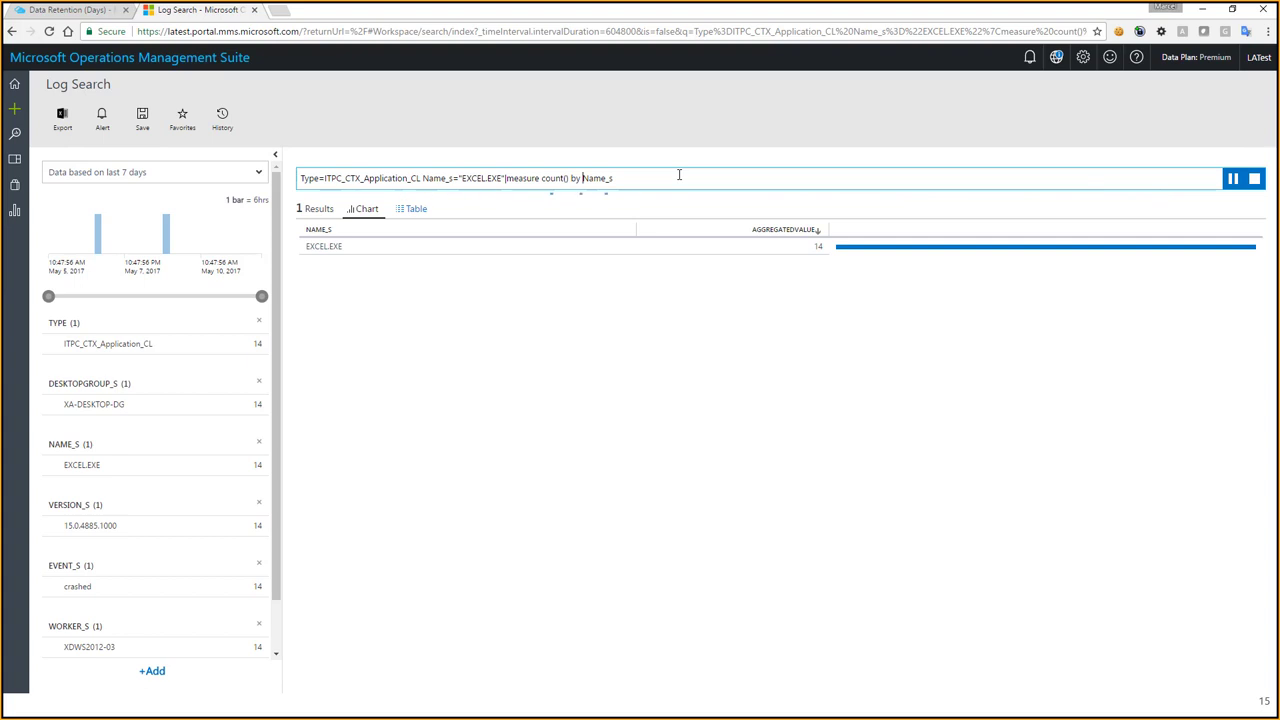
Delete the Name_s="EXCEL.EXE" filter and rerun, counting five processes led by wmiprvse.exe at 79.
left_click_drag(505, 178, 422, 190)
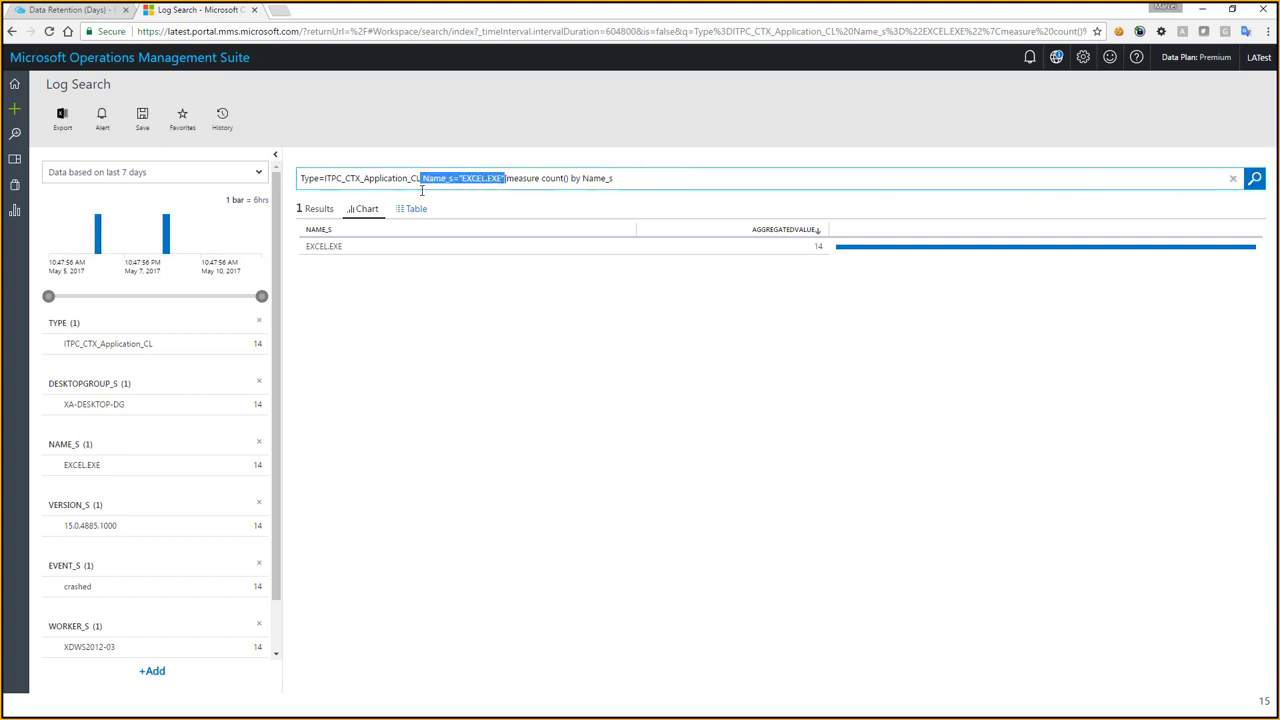
key("BackSpace")
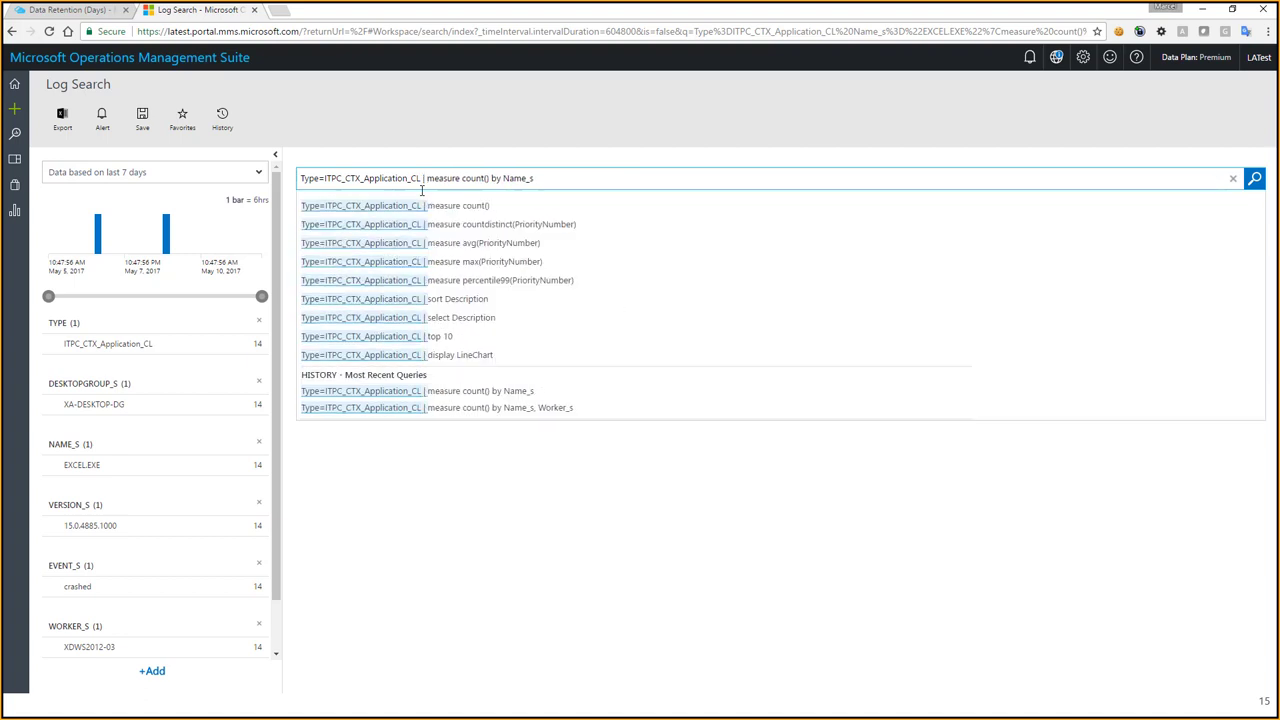
key("Return")
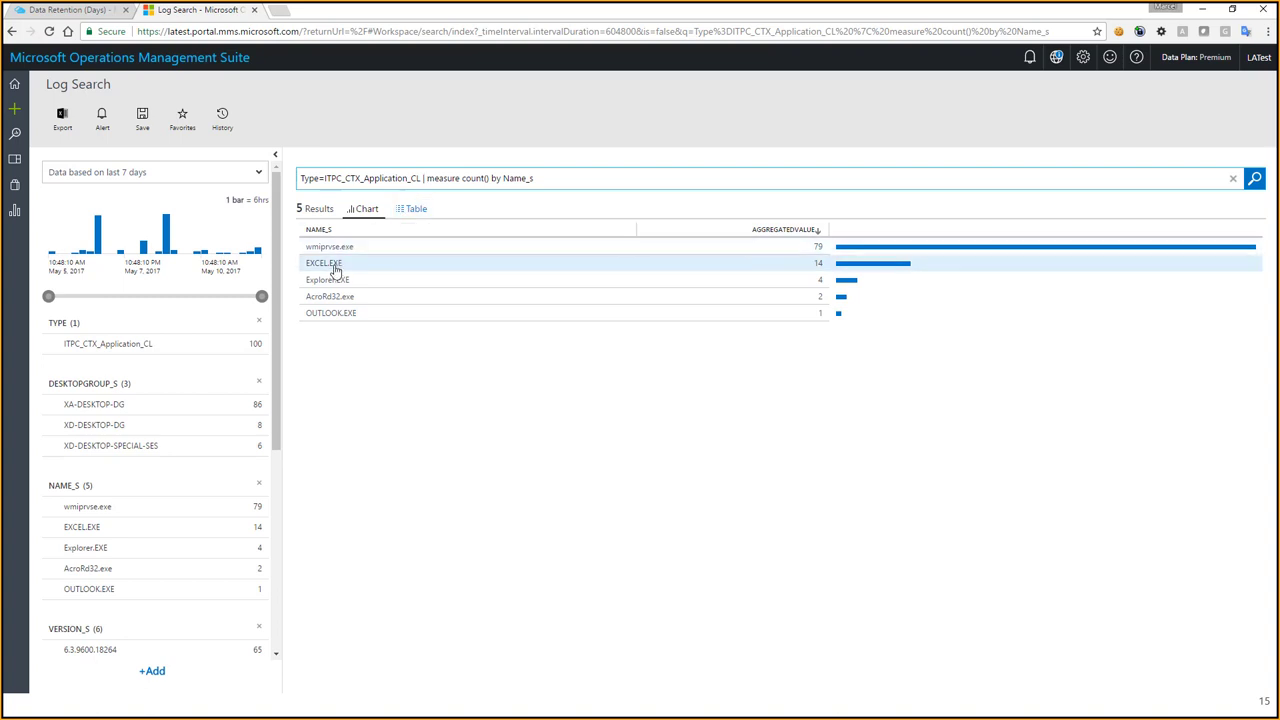
left_click_drag(336, 266, 373, 274)
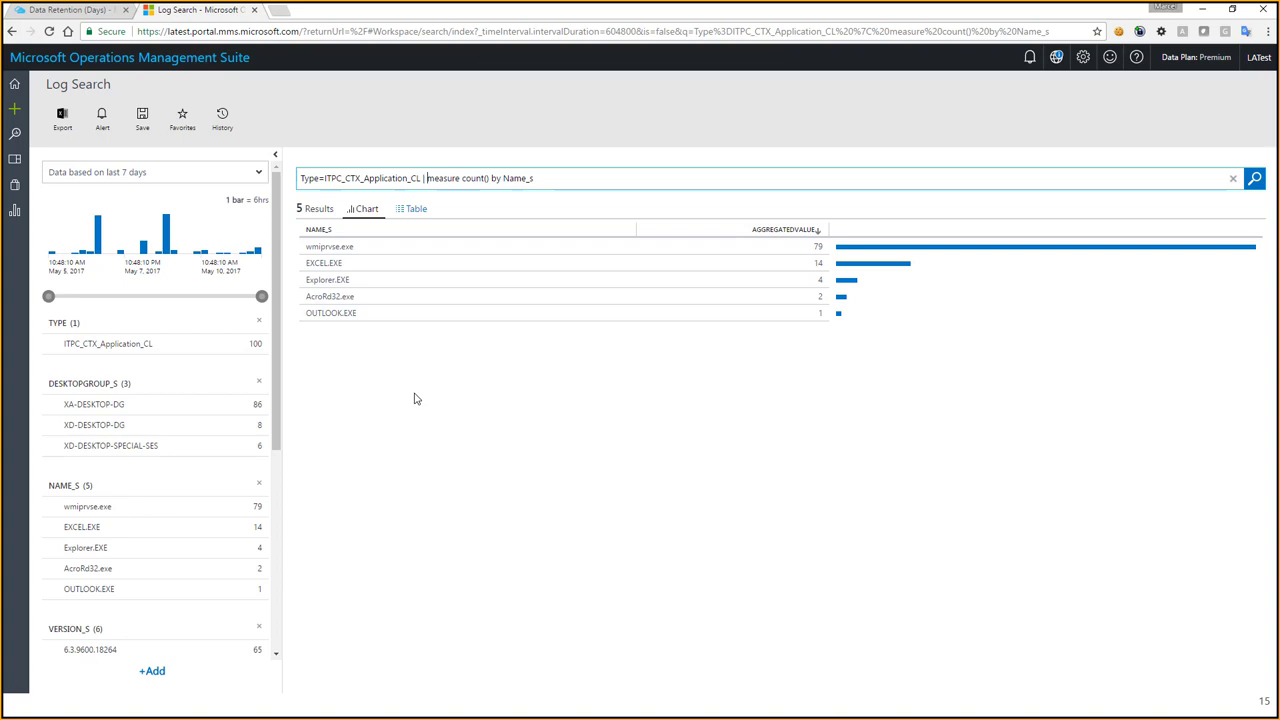
Replace everything after ITPC_CTX_ with PerfData_CL and run it, returning about 2M records.
left_click(365, 177)
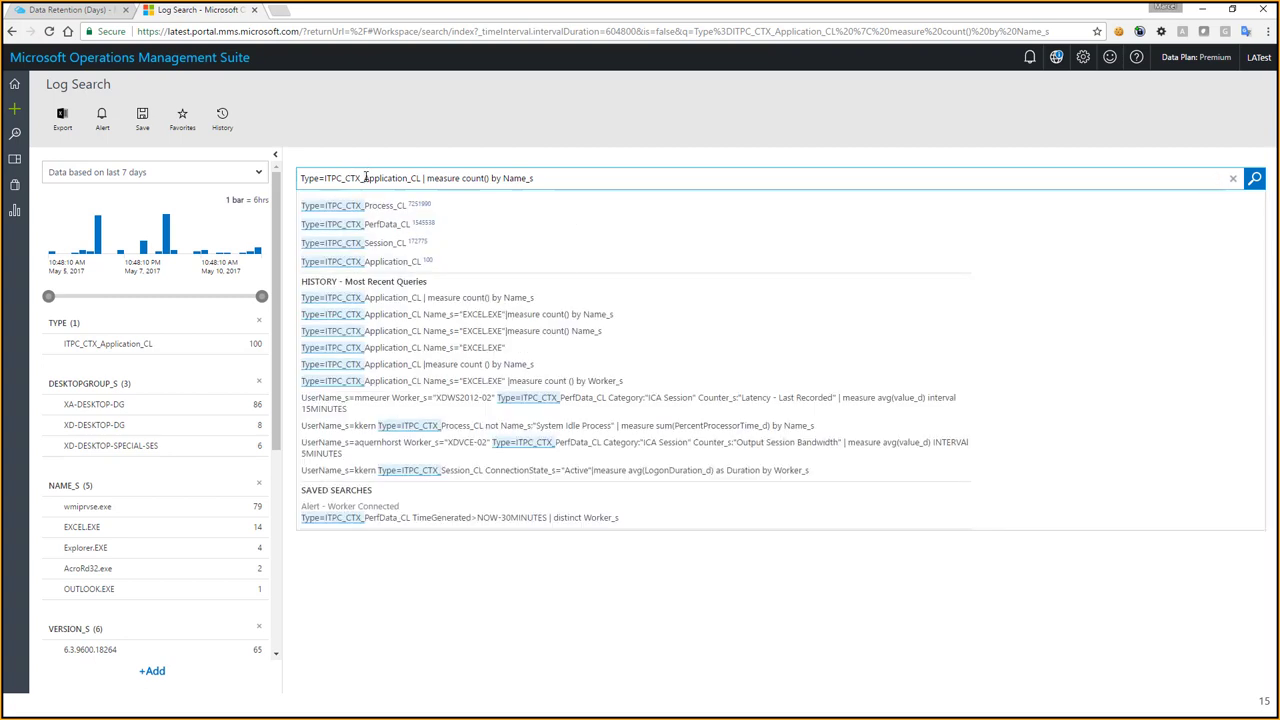
left_click(399, 104)
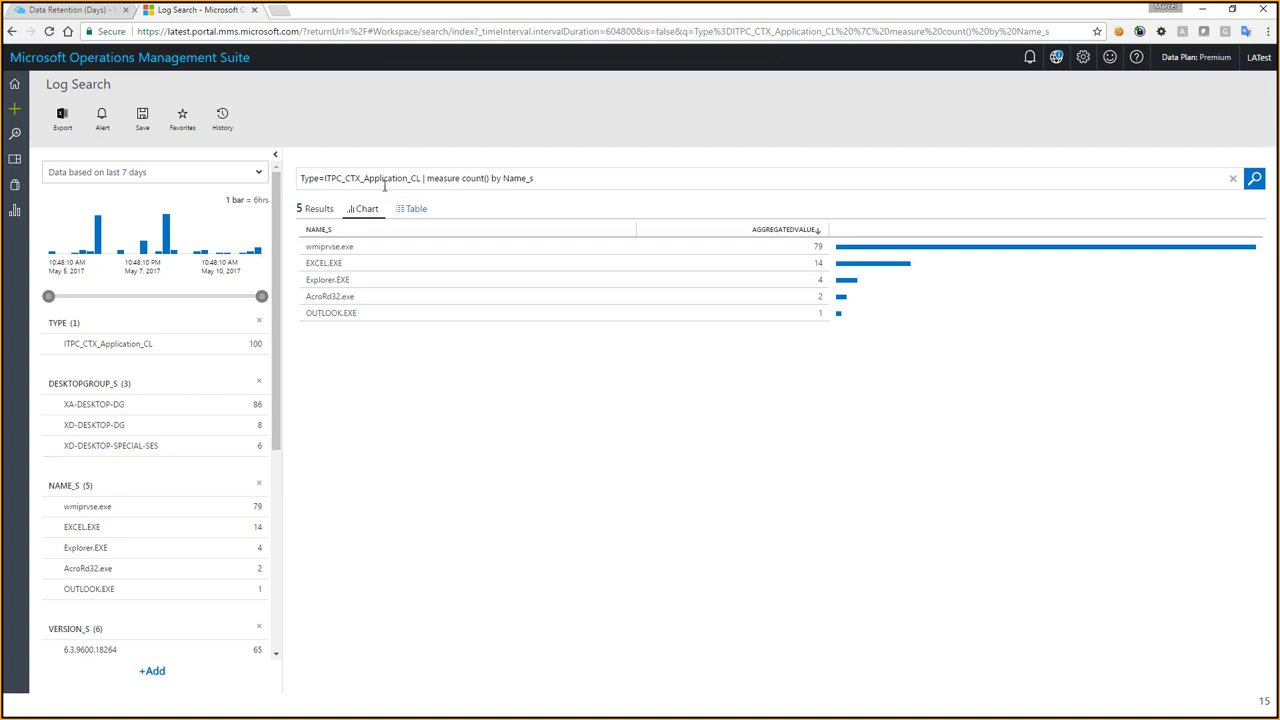
left_click_drag(362, 177, 710, 184)
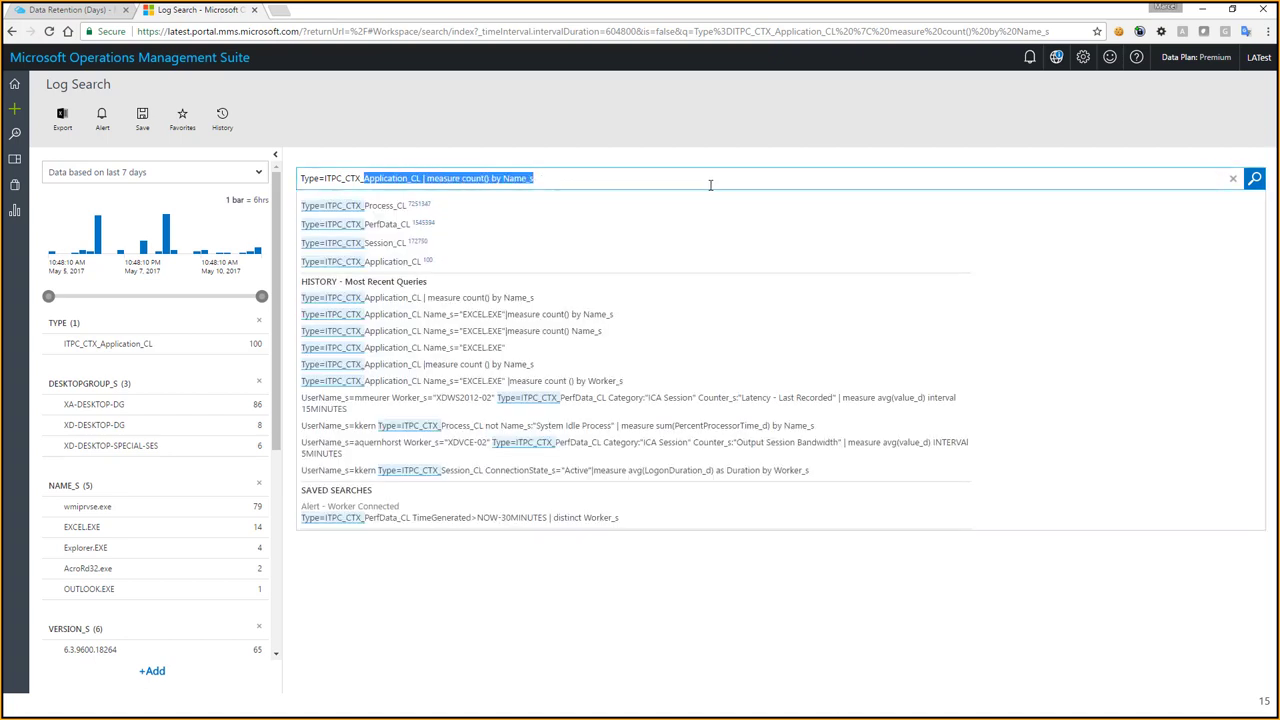
type("PerfData")
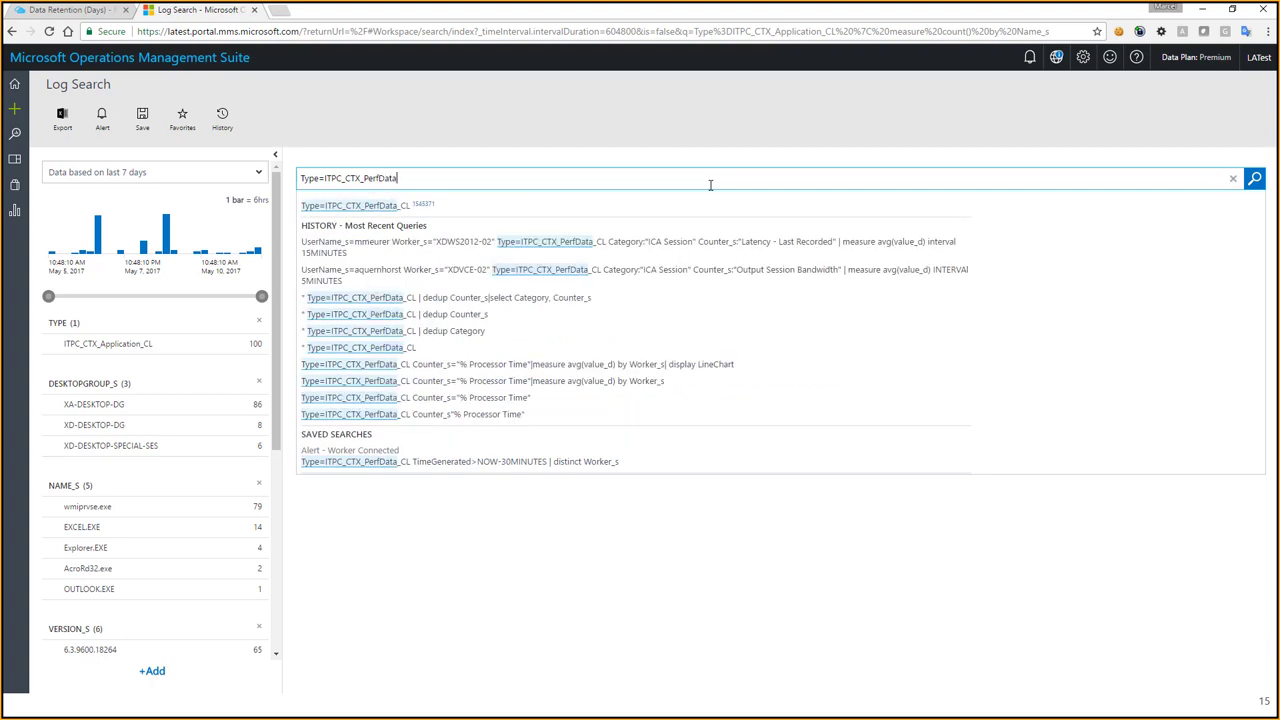
type("_CL")
key("Return")
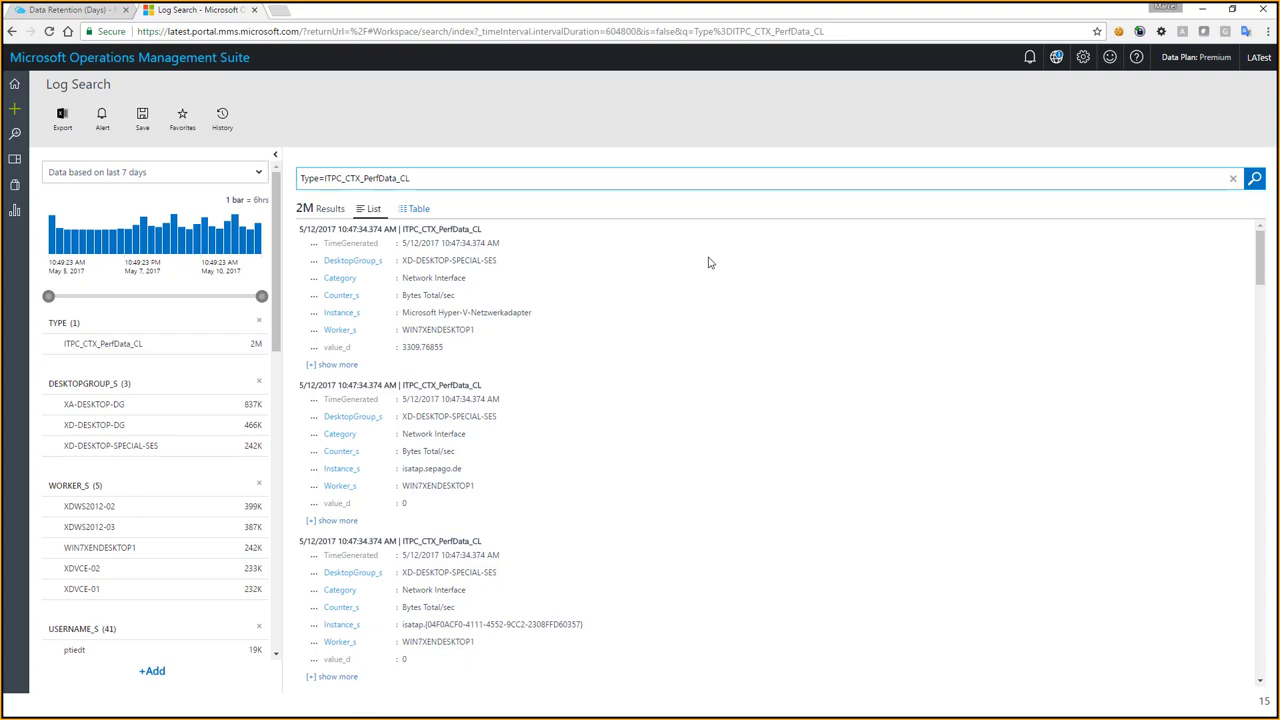
Filter the PerfData search to Counter_s="% Processor Time" and show the 50K results as a table.
type("Count")
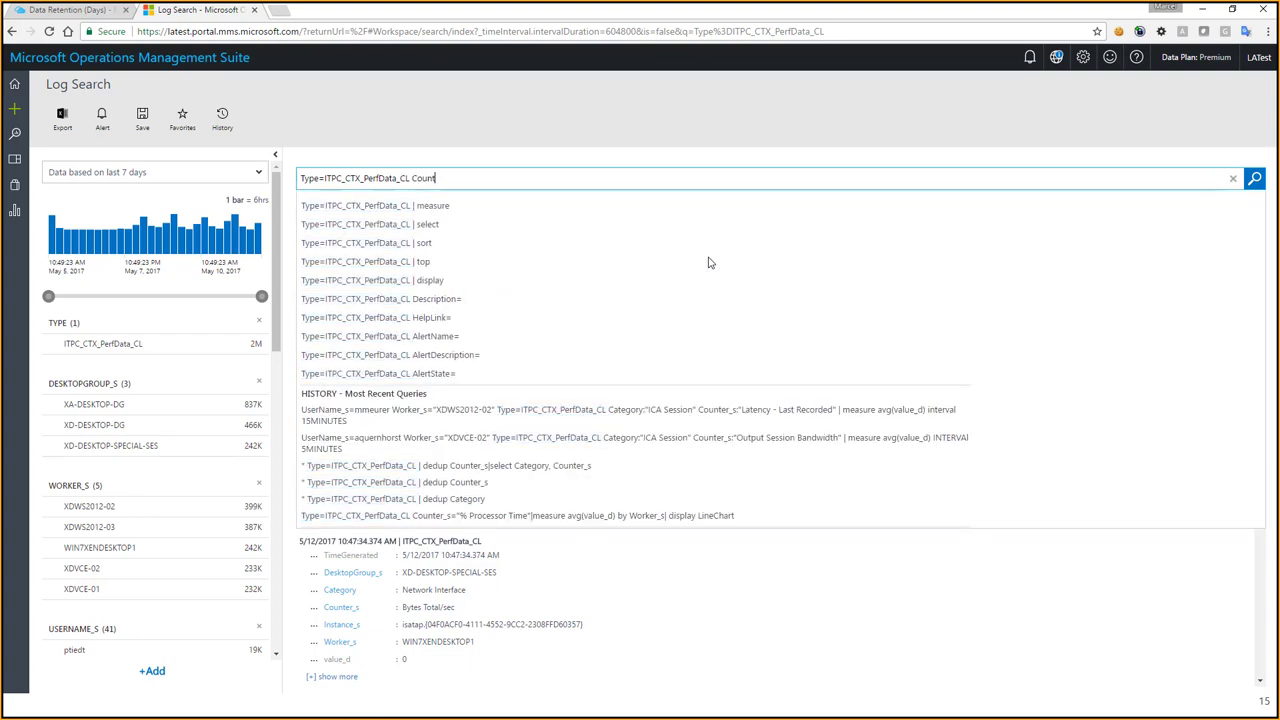
type("er_s=")
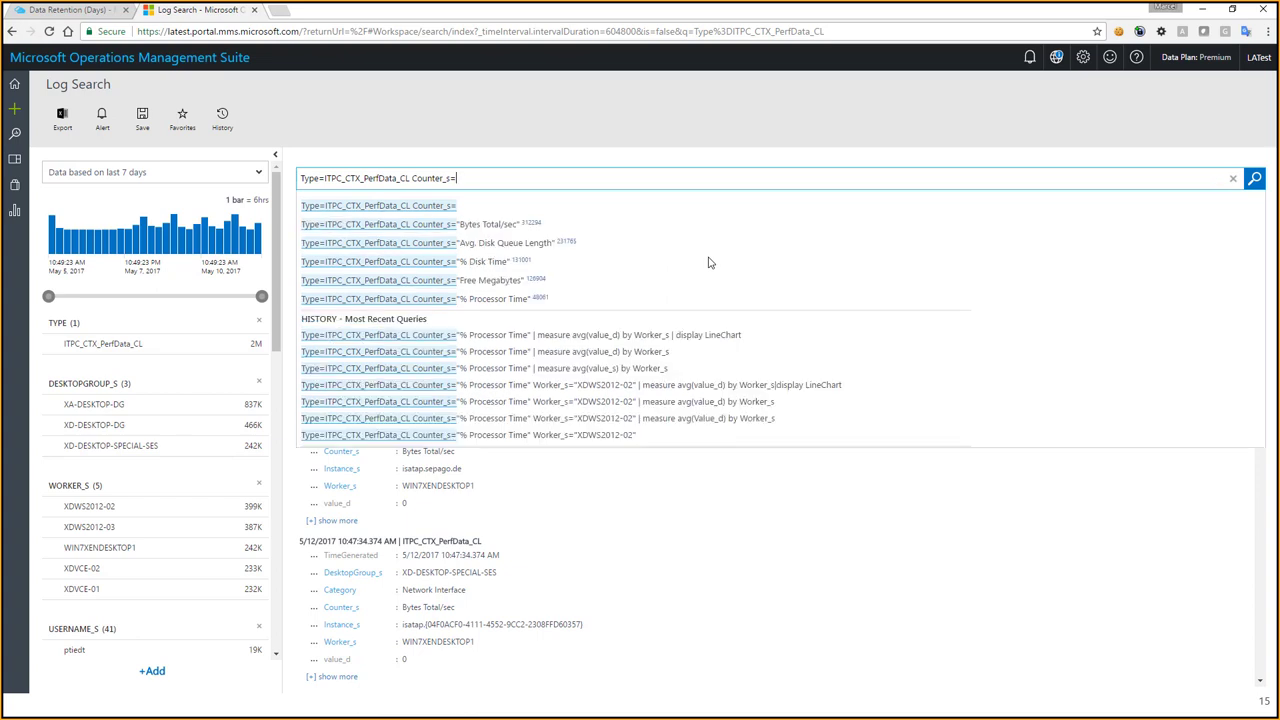
type("\"%")
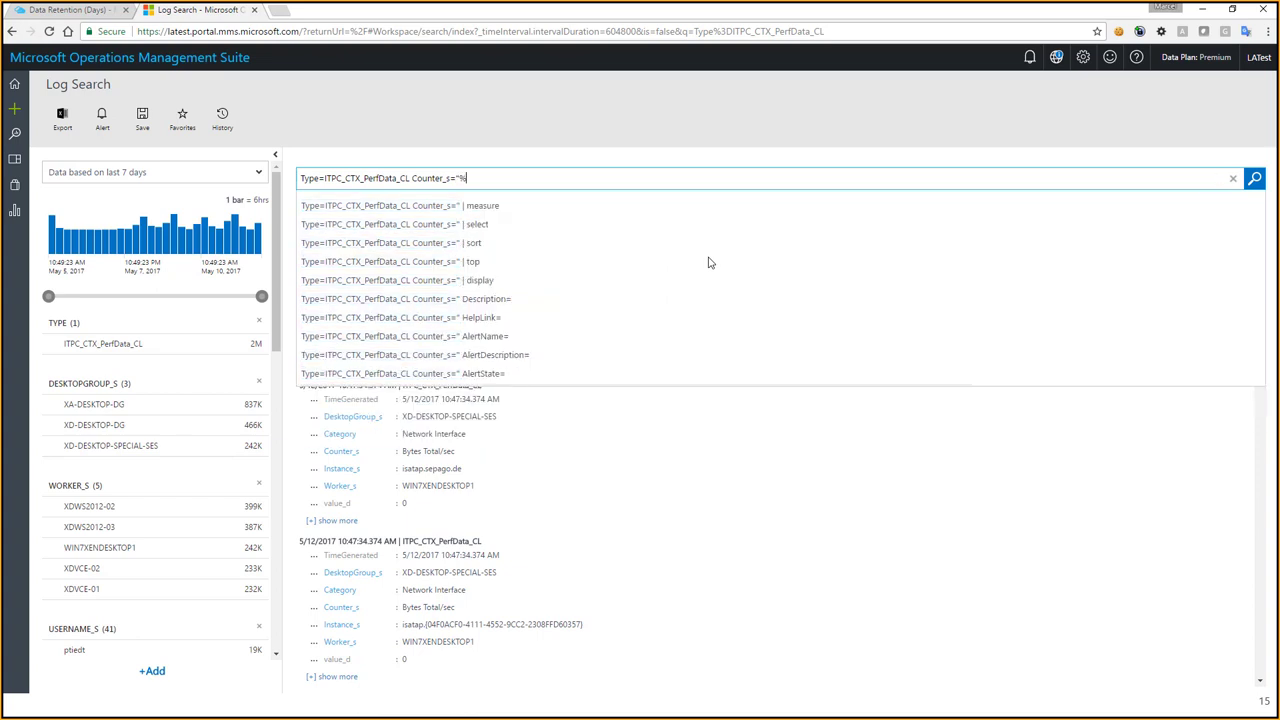
type(" Proce")
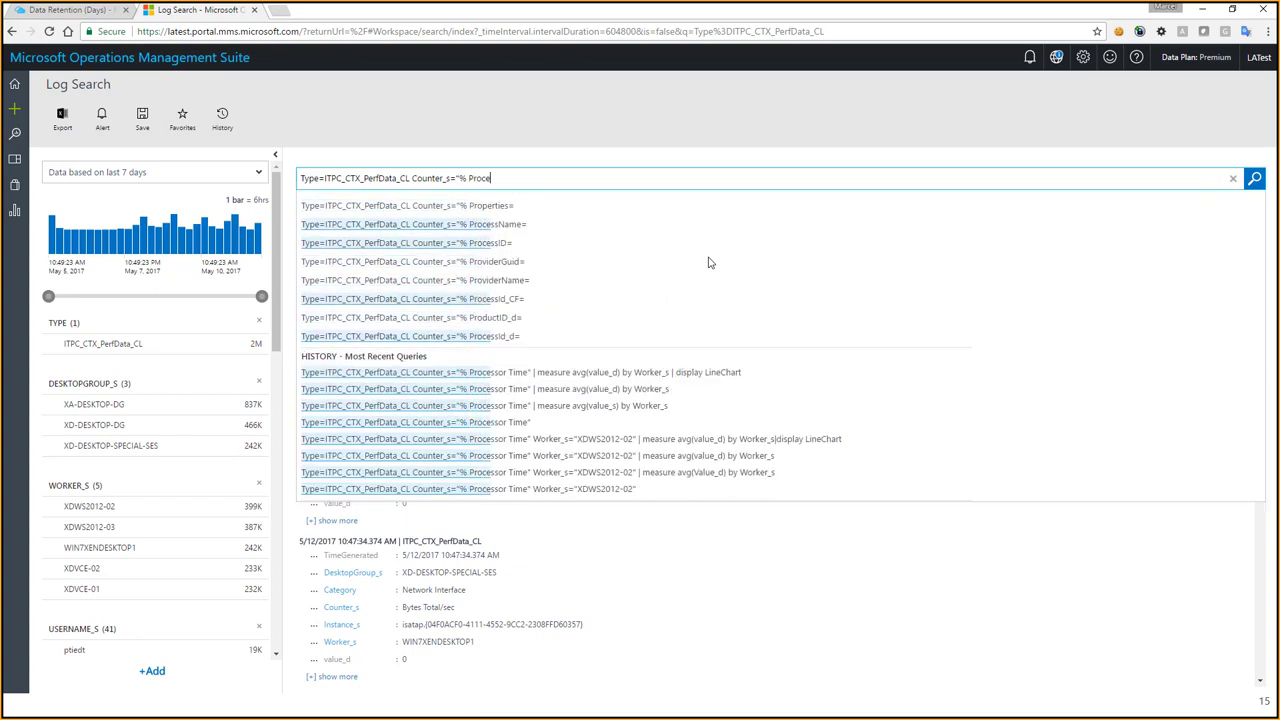
type("ssor Time")
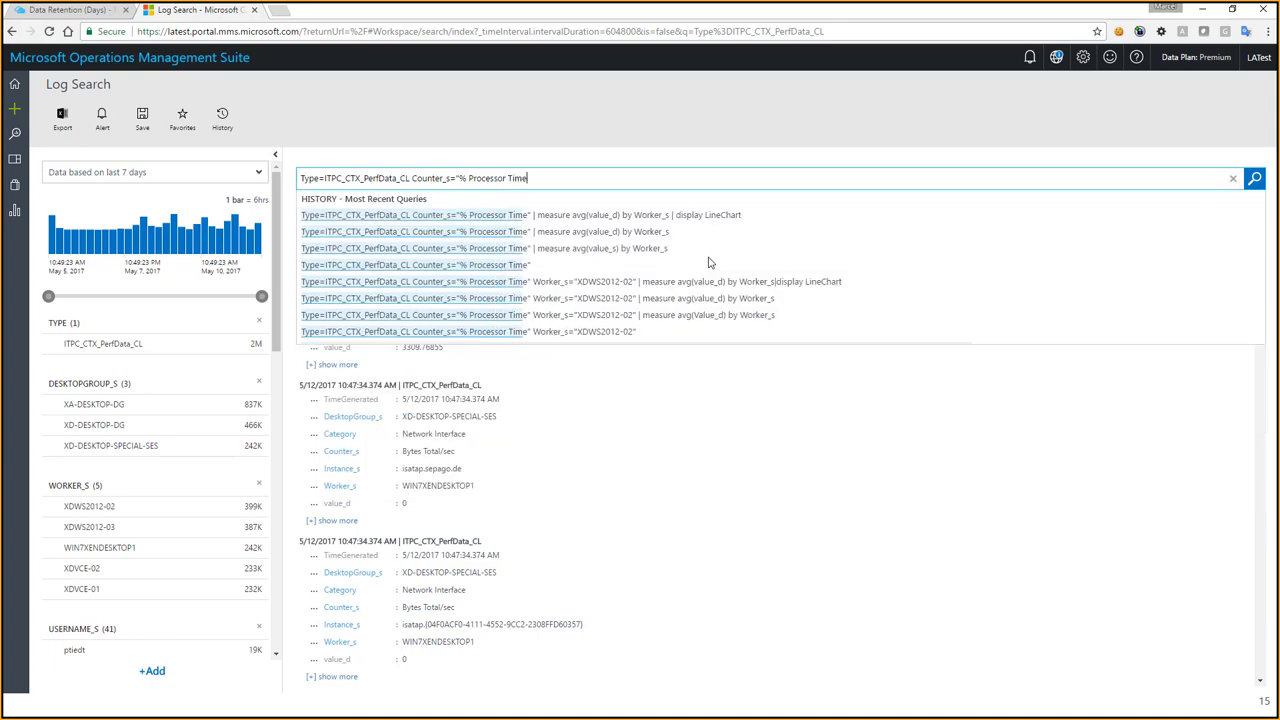
type("\"")
key("Return")
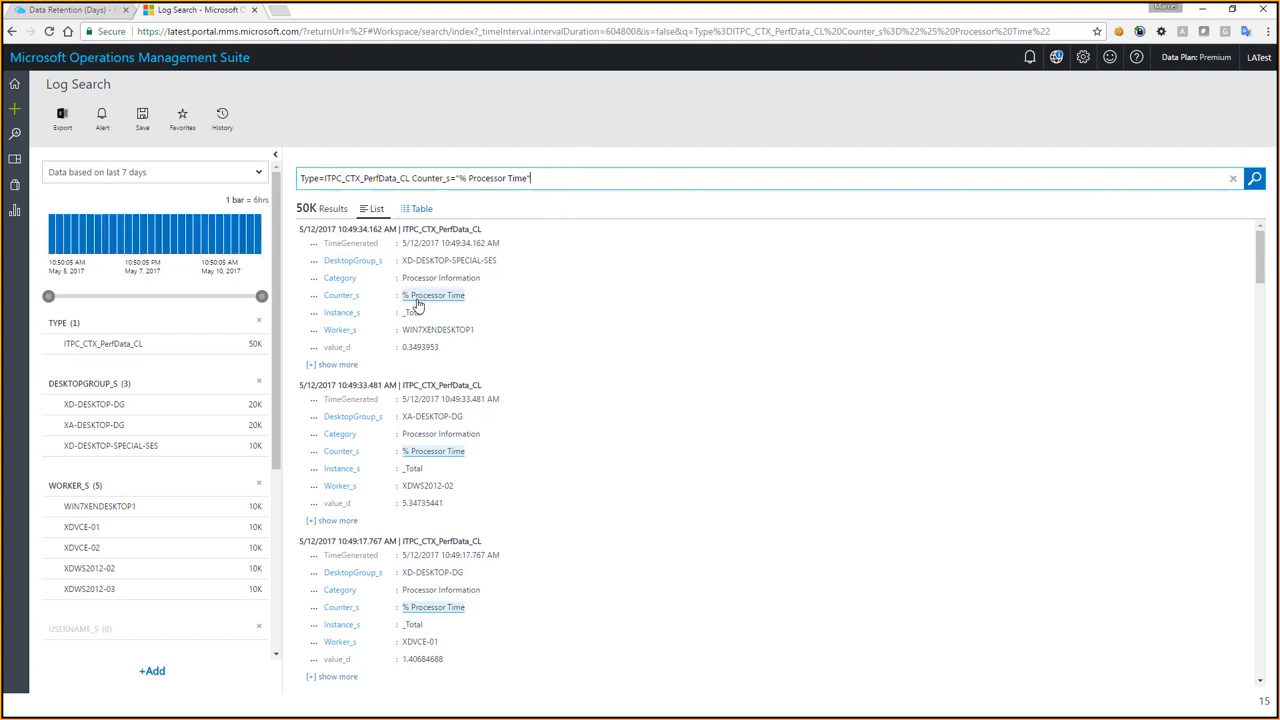
left_click(418, 210)
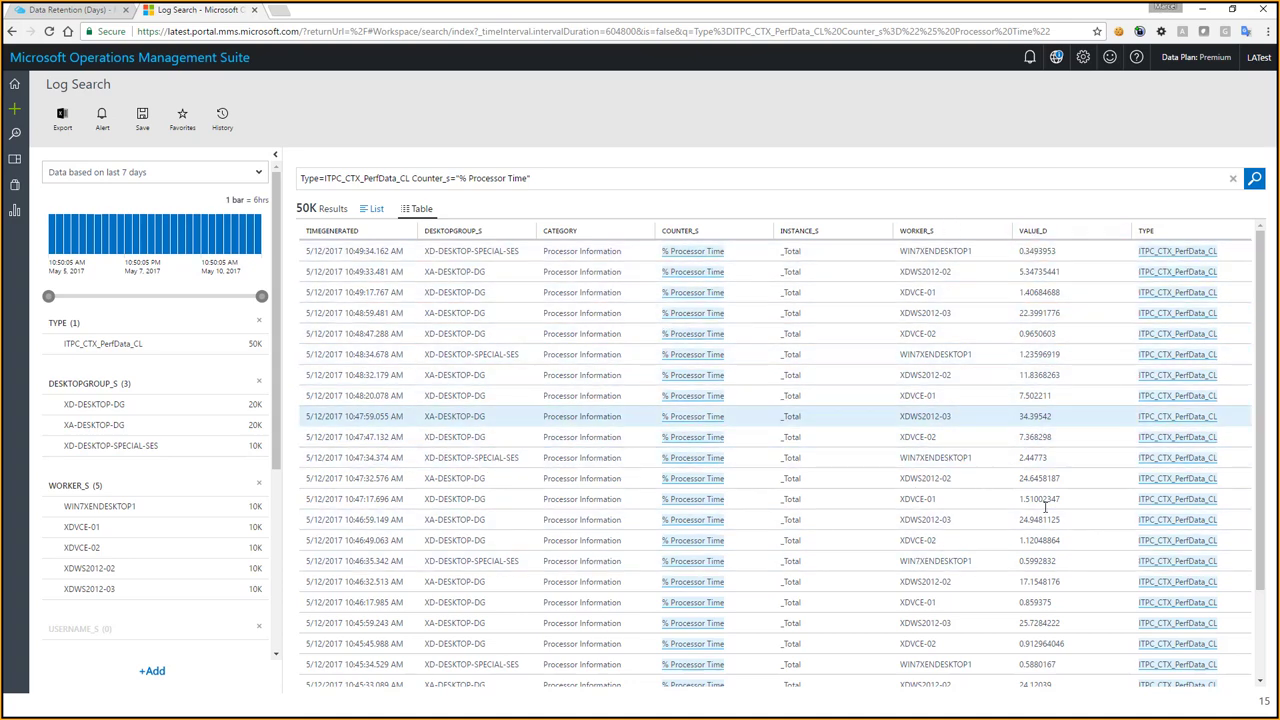
left_click(608, 185)
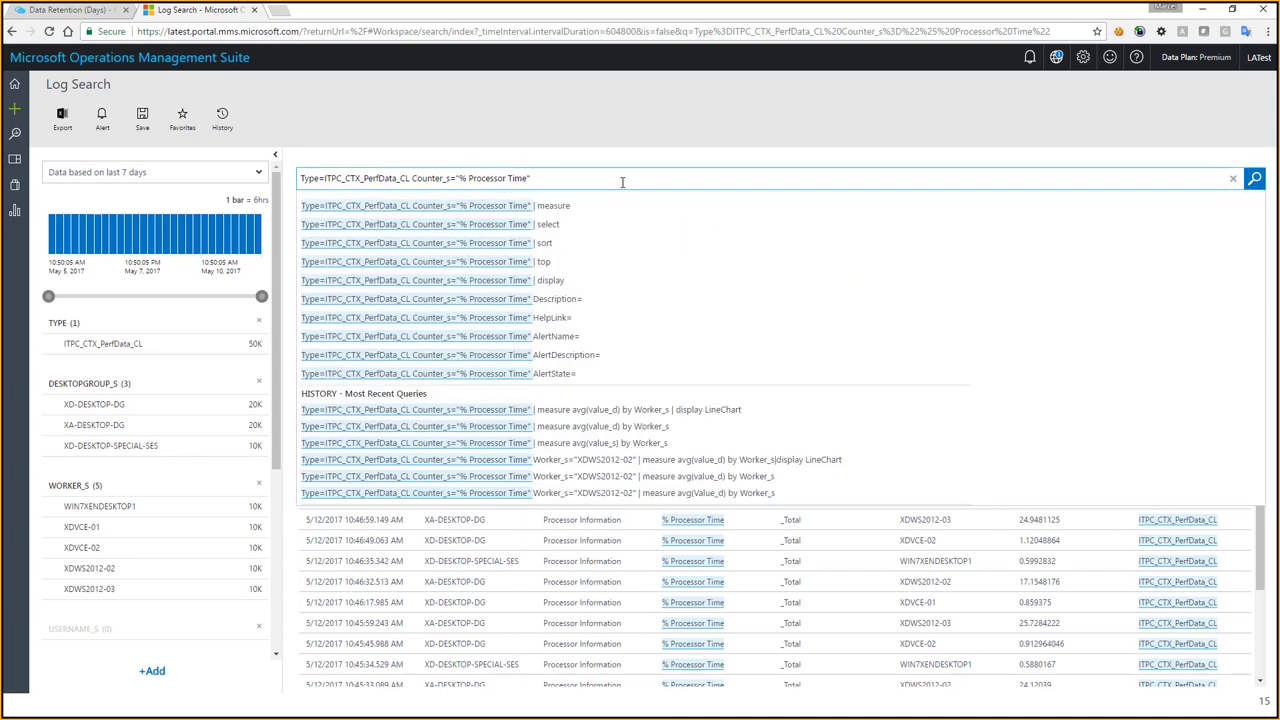
Limit to Worker_s="XDWS2012-02" and add '| measure avg(value_d) by Worker_s', averaging 8.28.
type("Worker_s")
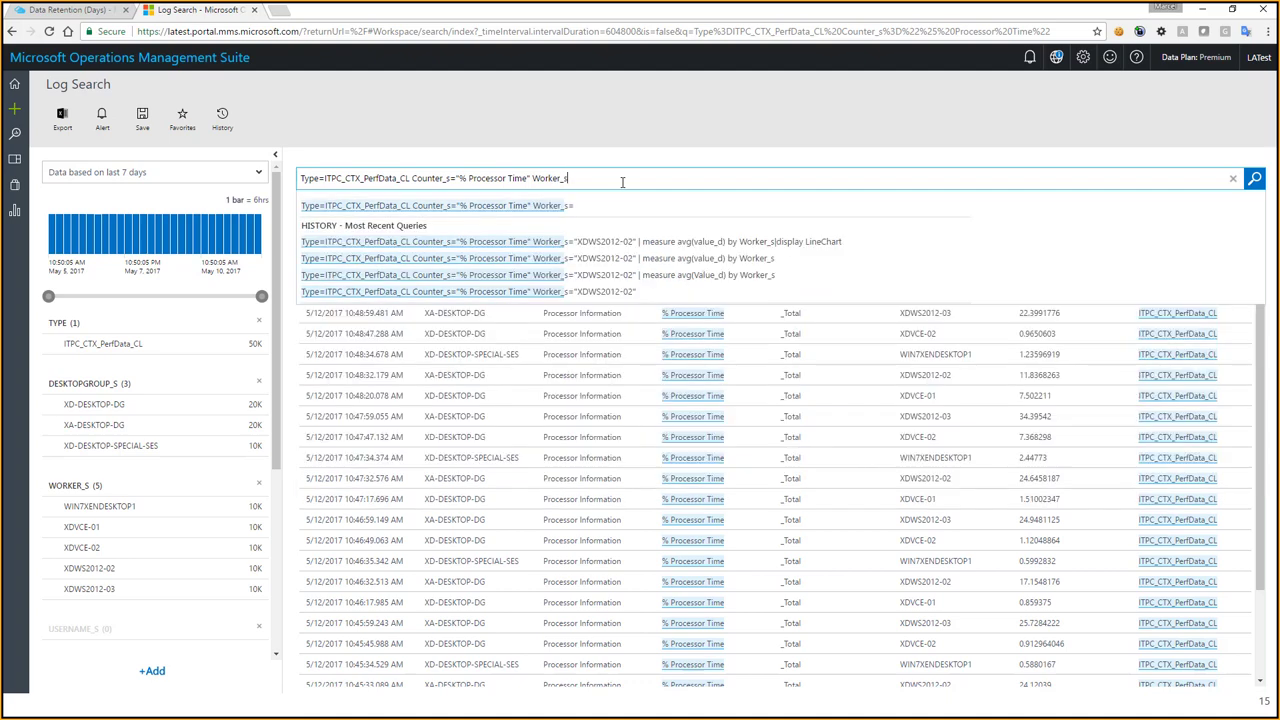
type("=\"XDWS")
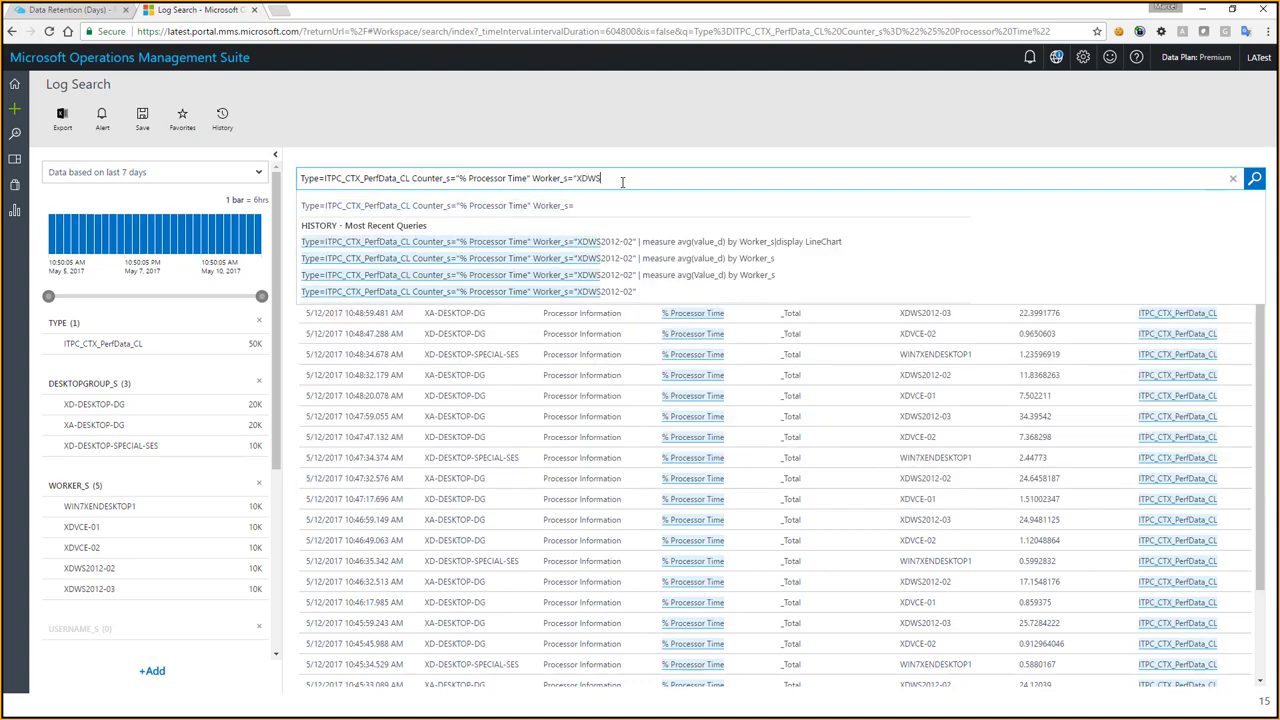
type("2012-02\"")
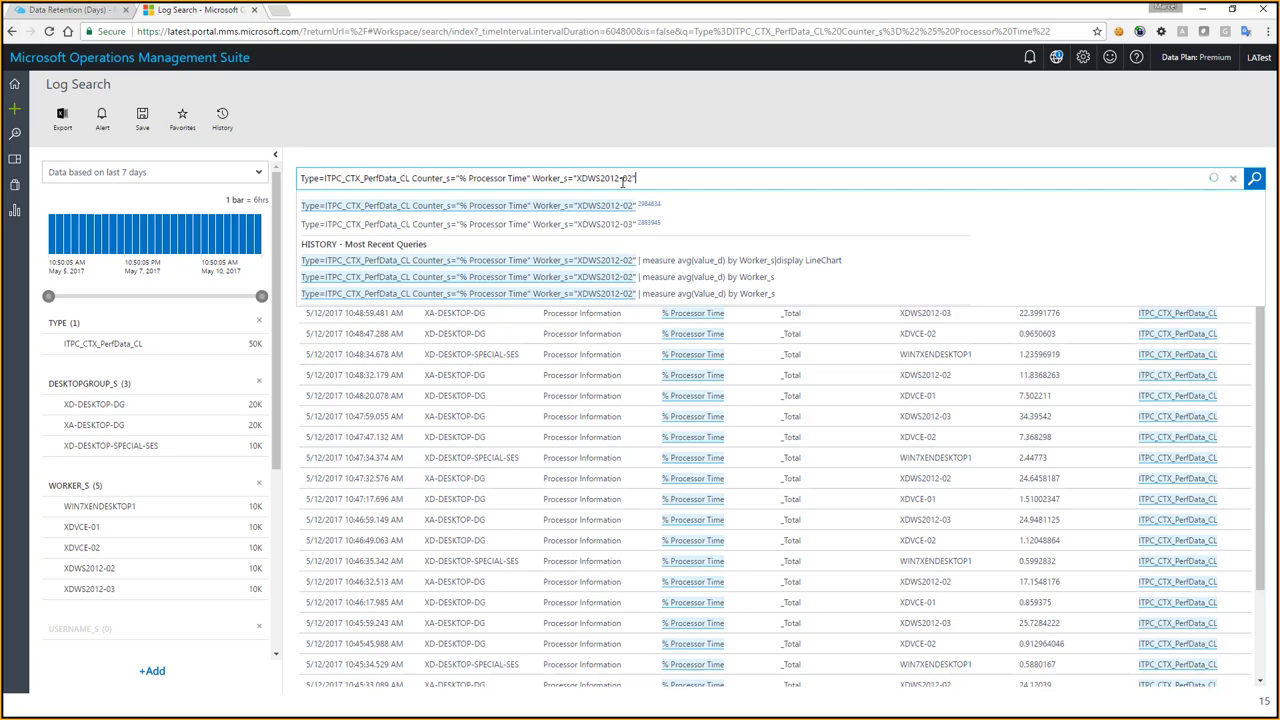
key("Return")
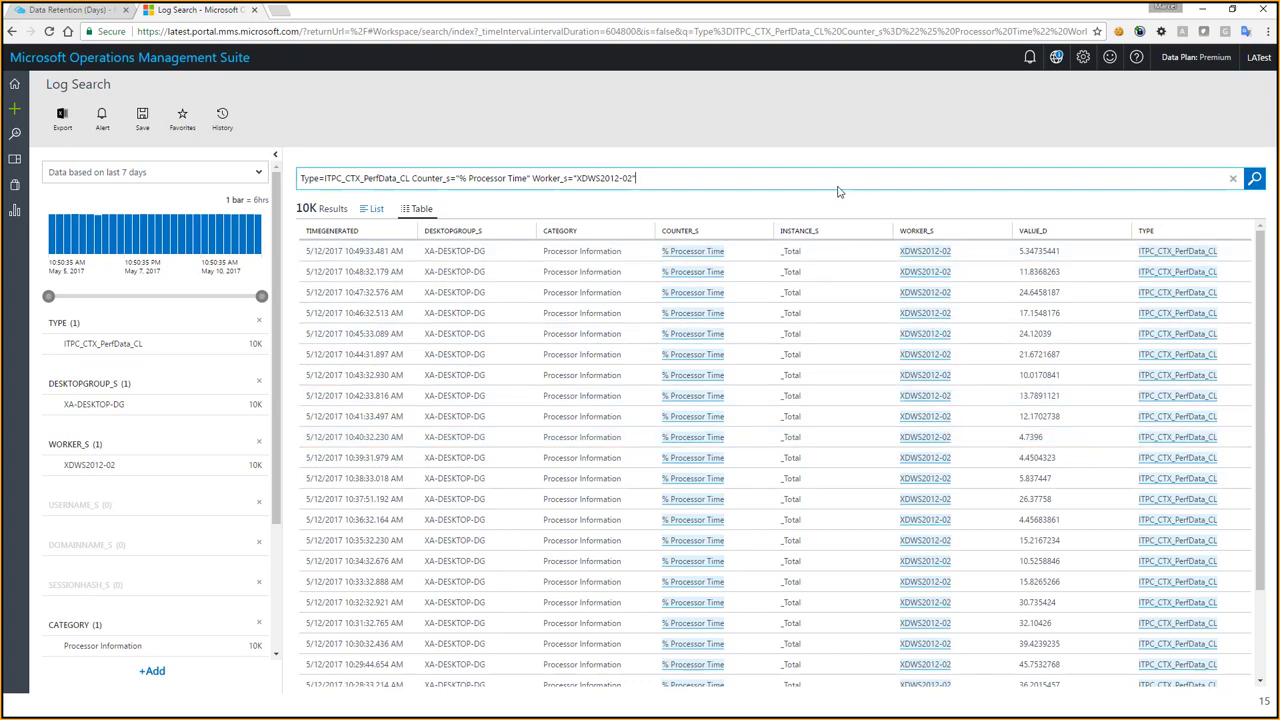
type("|measu")
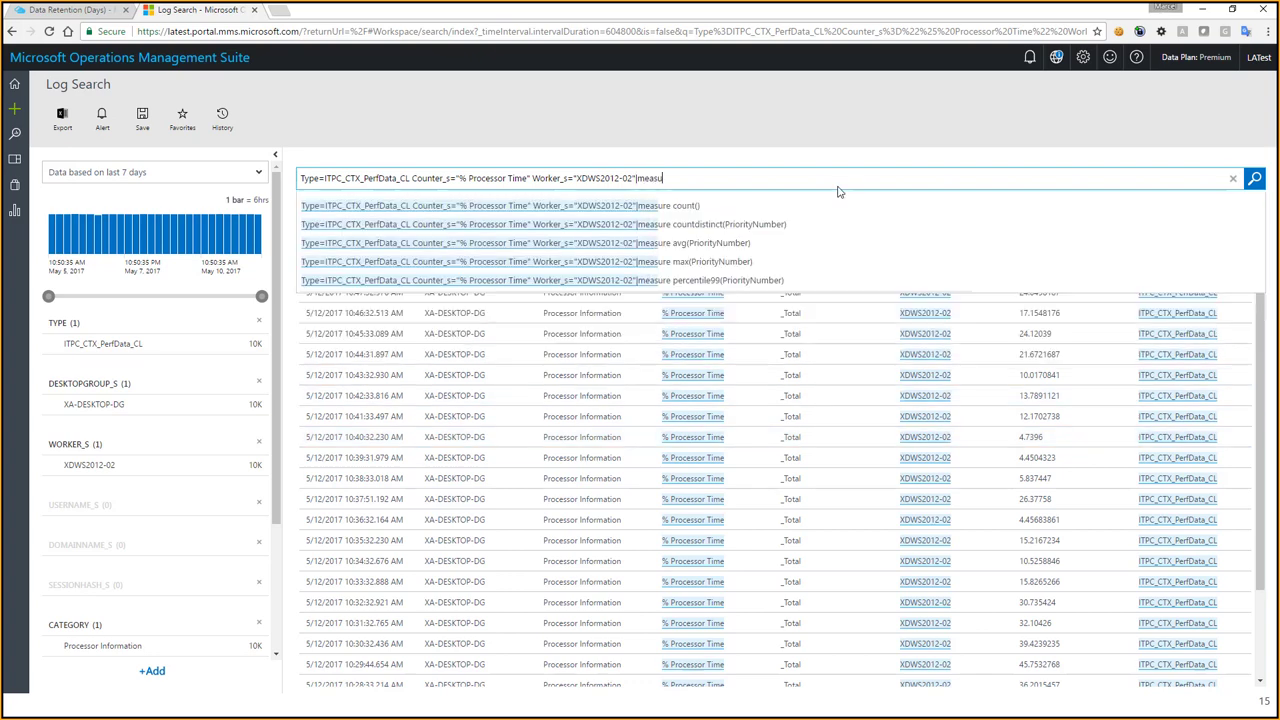
type("re")
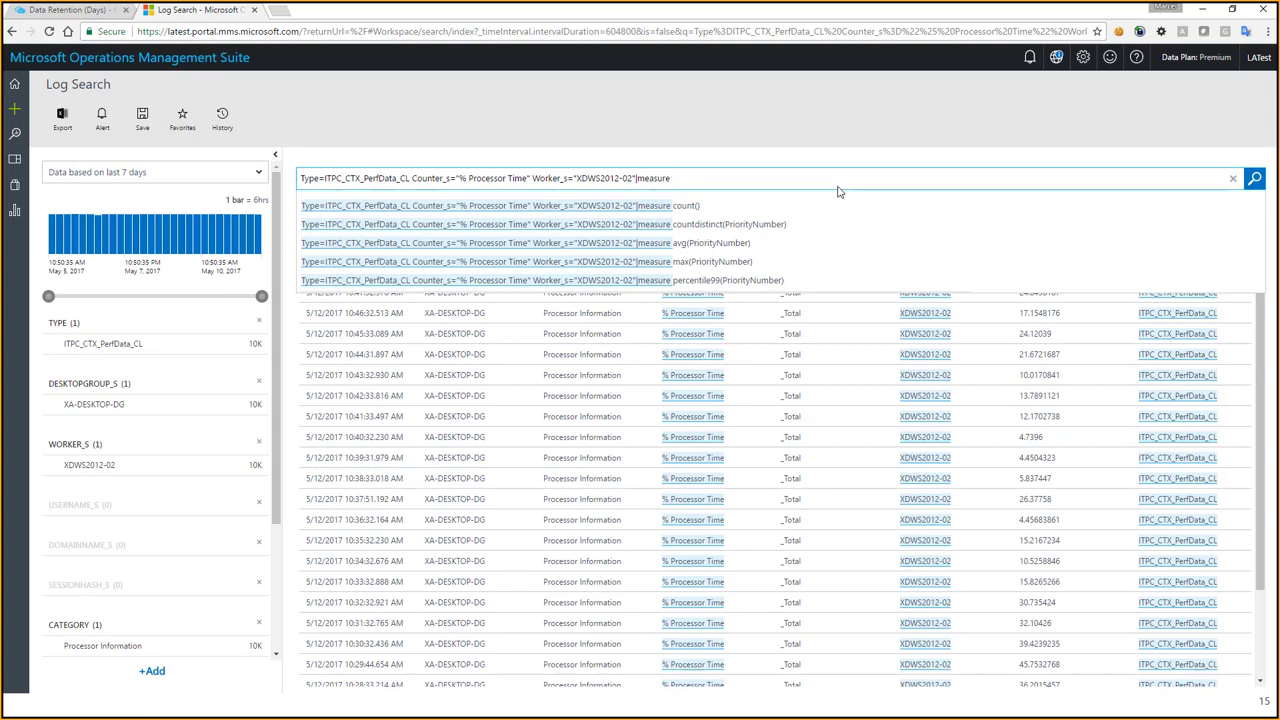
type("vg")
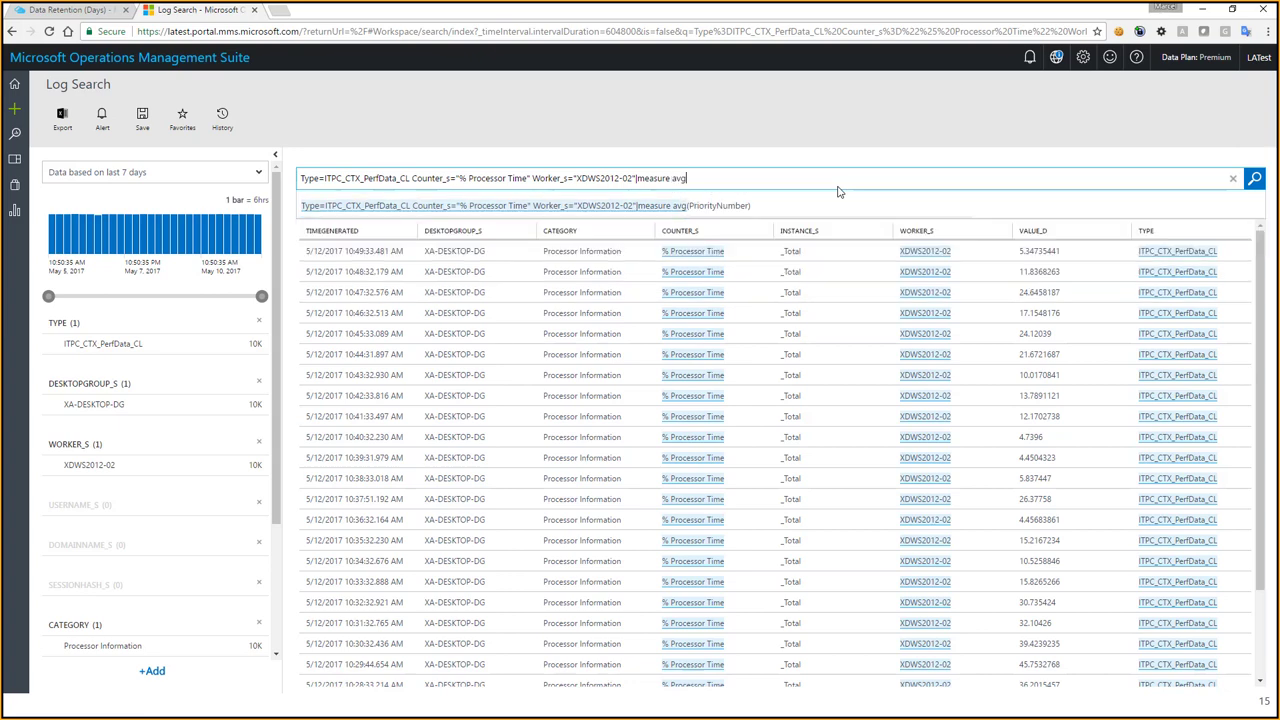
type("(value_d) by Worker_s")
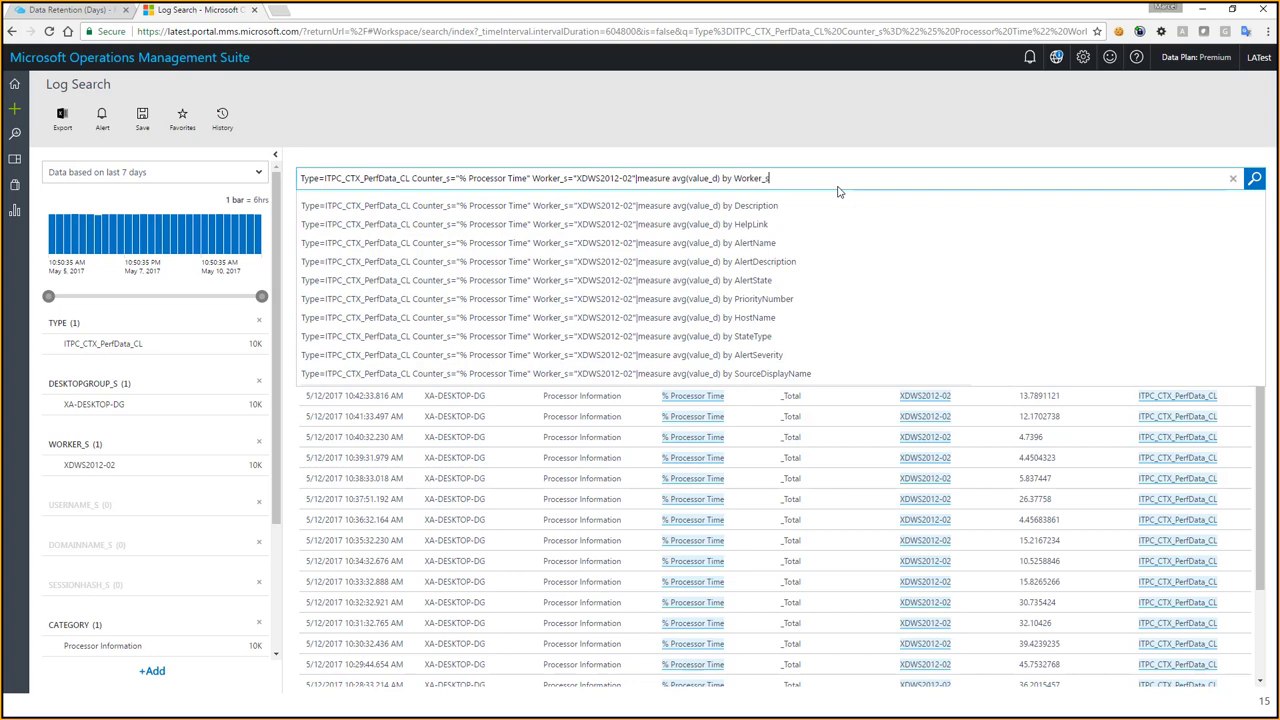
key("Return")
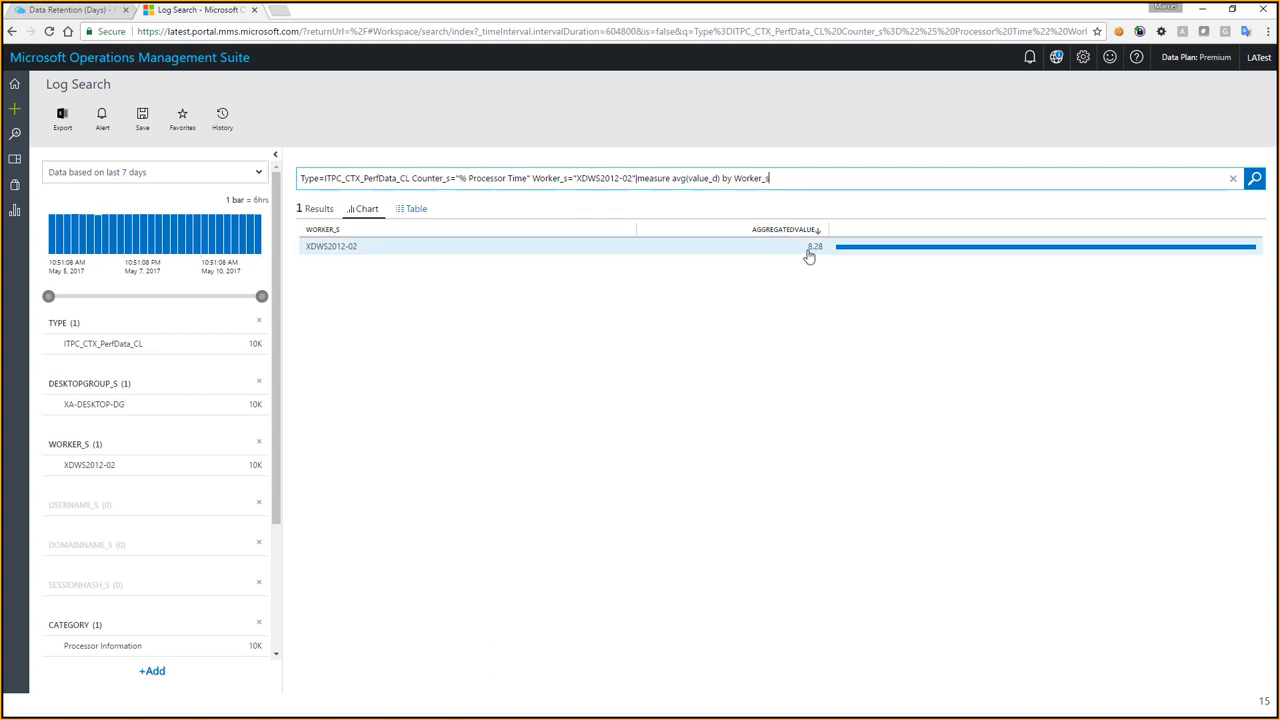
mouse_move(813, 256)
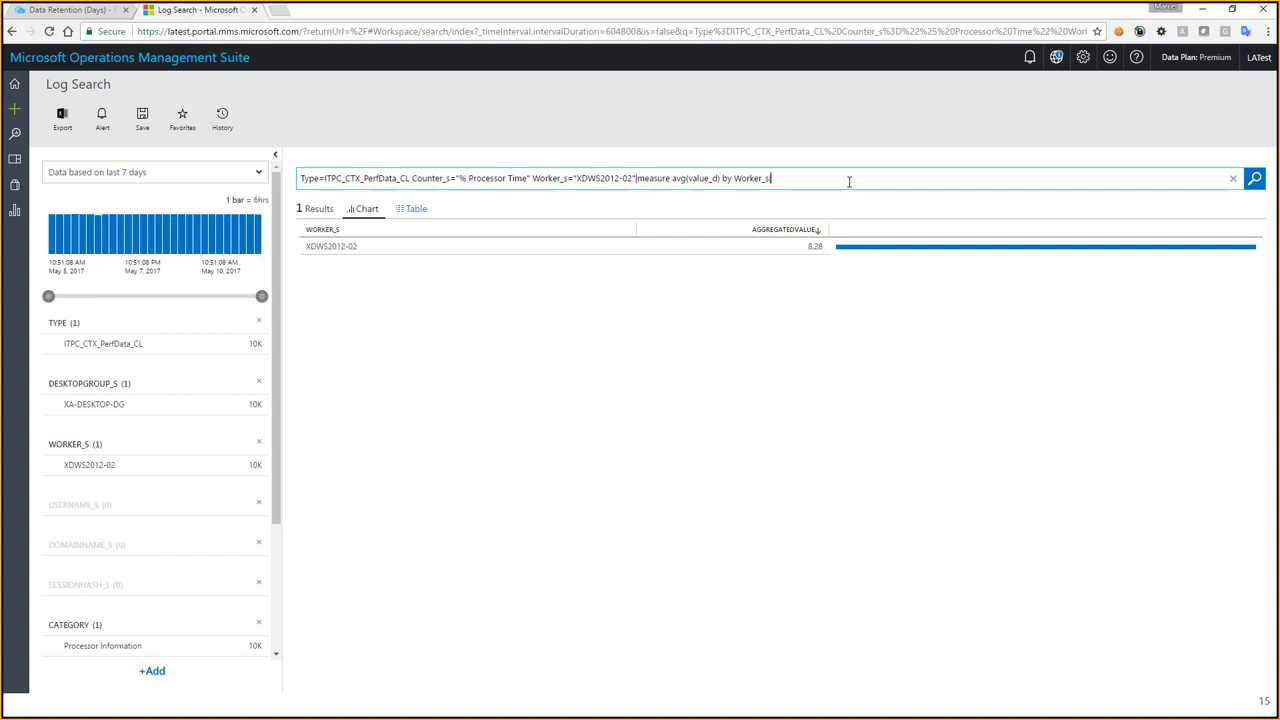
Append '| display LineChart' and run it, plotting 28 averaged processor-time points.
type("|displ")
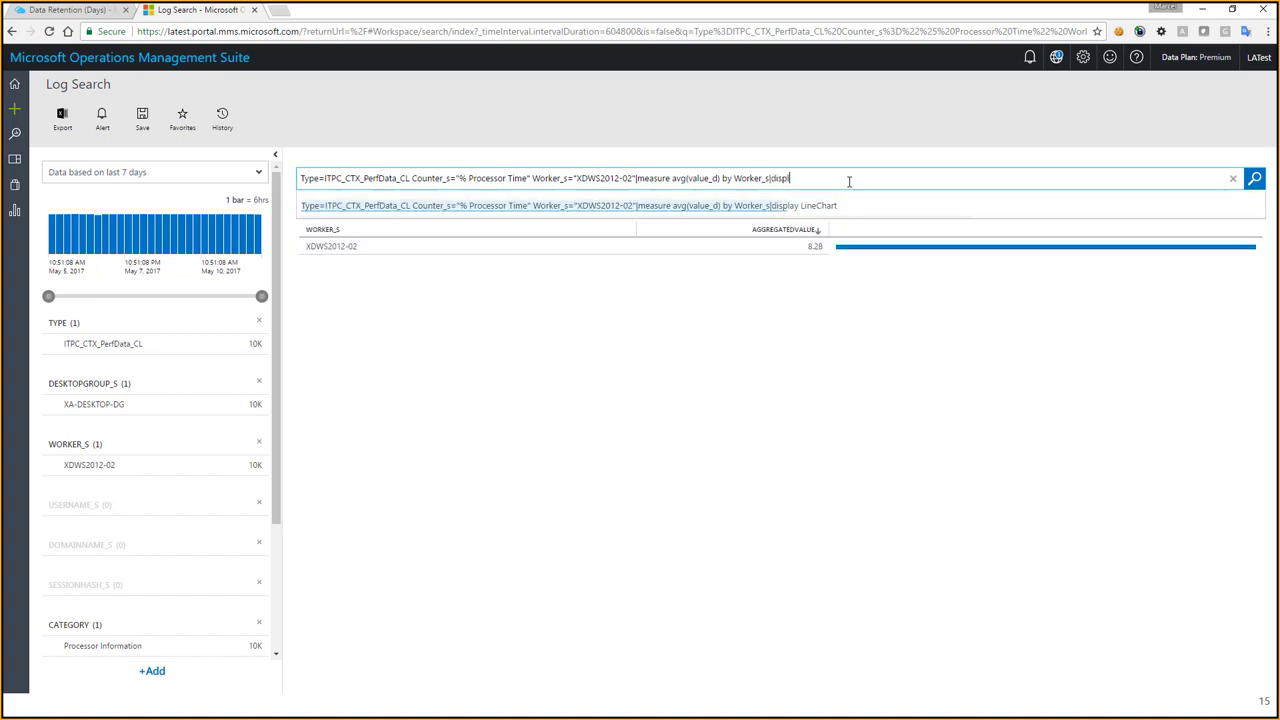
type("ay LineCh")
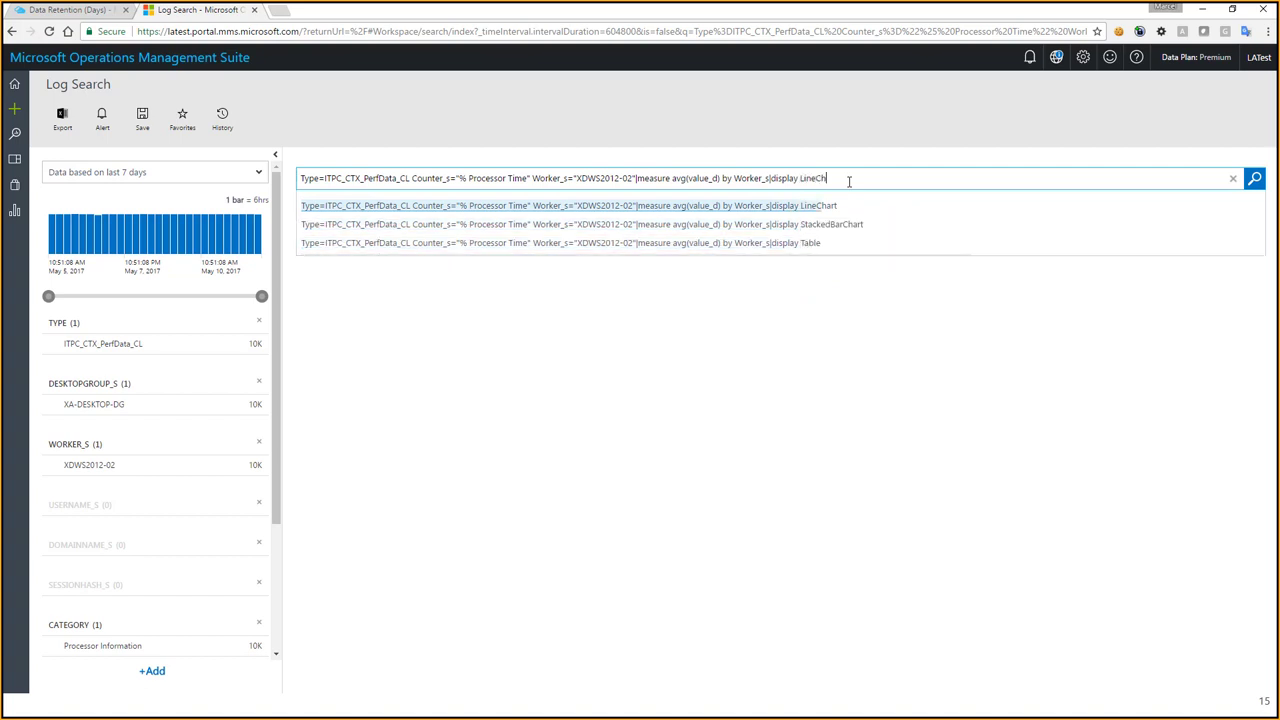
type("art")
key("Return")
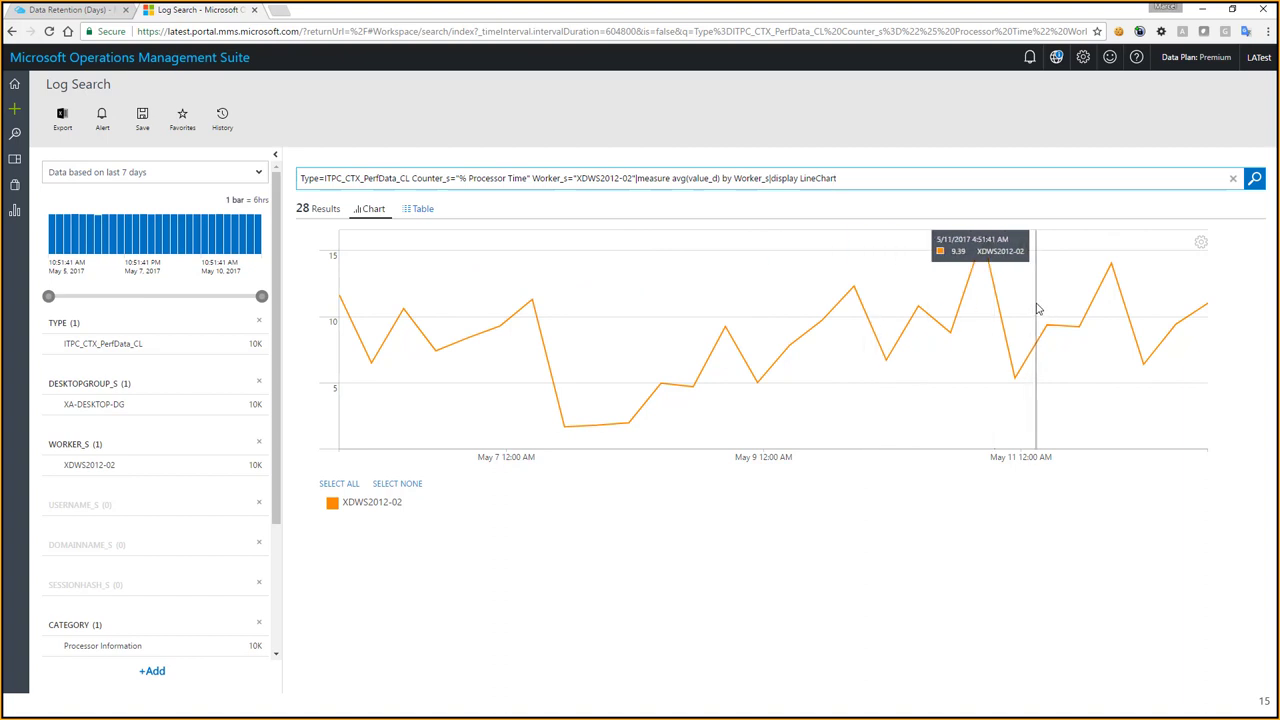
Drop the Worker_s="XDWS2012-02" filter, rerun the search, and zoom the processor-time chart into May 10.
left_click_drag(636, 179, 532, 179)
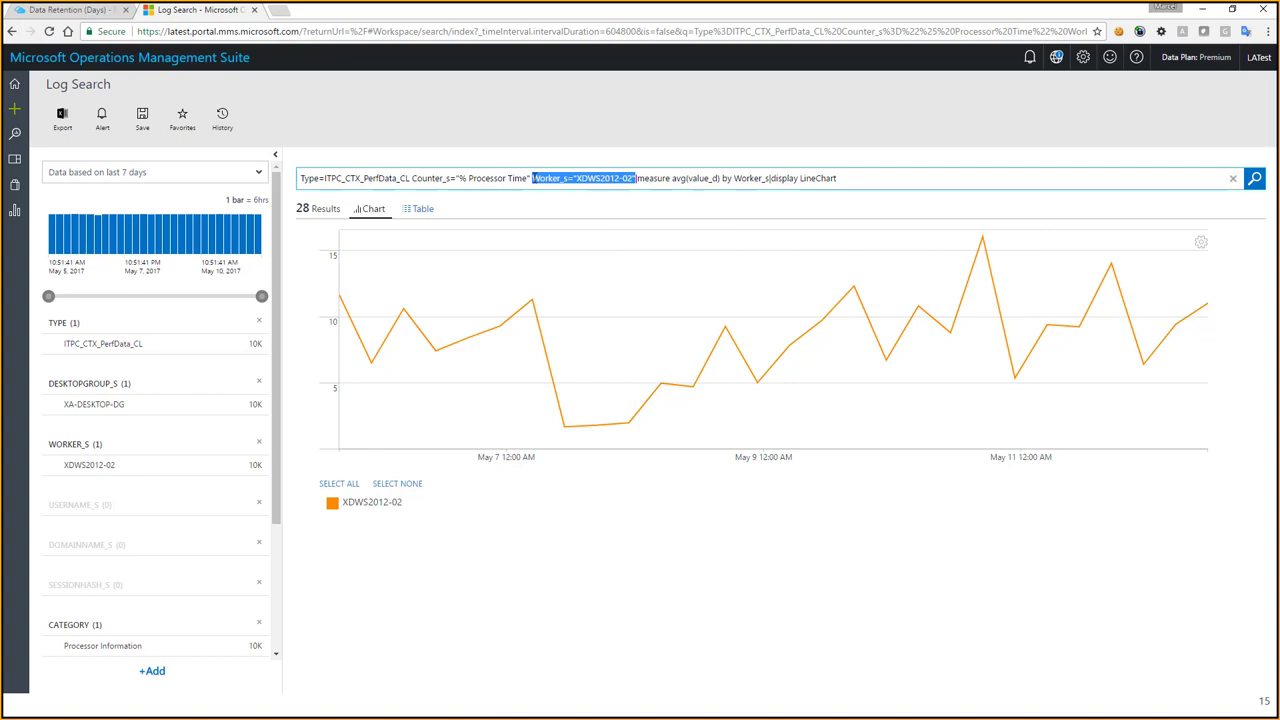
key("Delete")
key("Return")
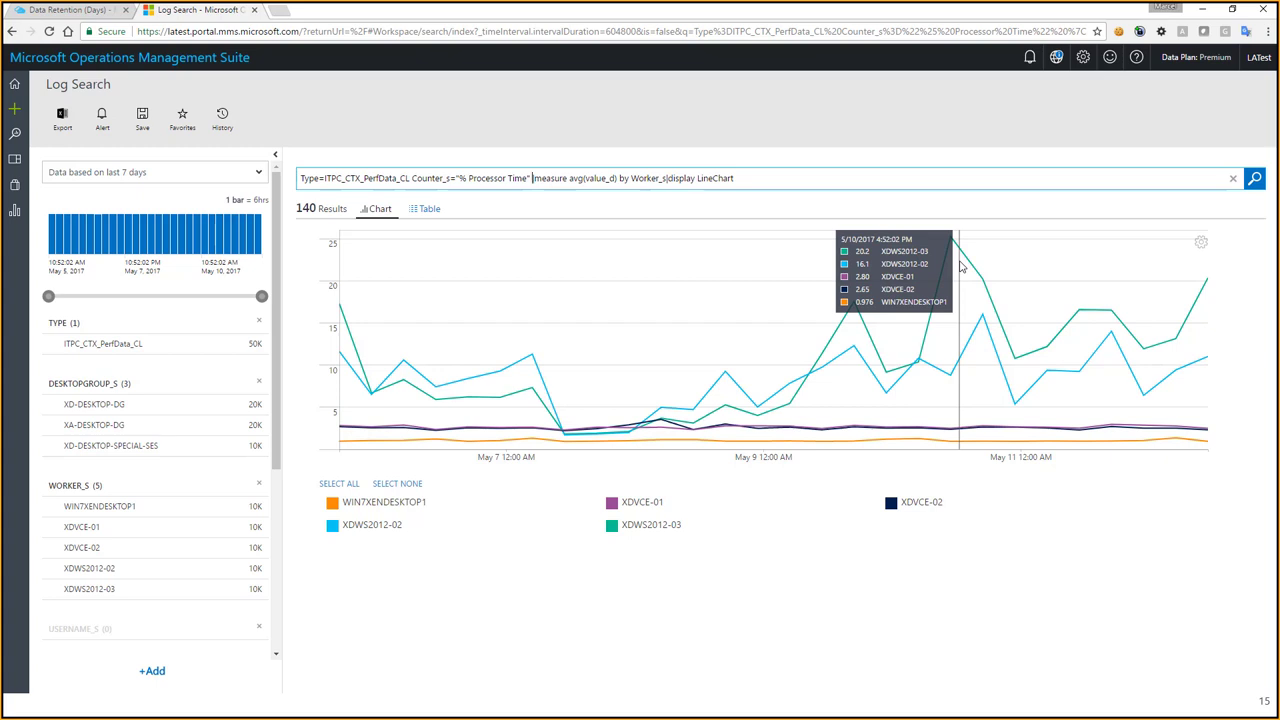
left_click_drag(1037, 271, 856, 265)
left_click_drag(972, 266, 727, 267)
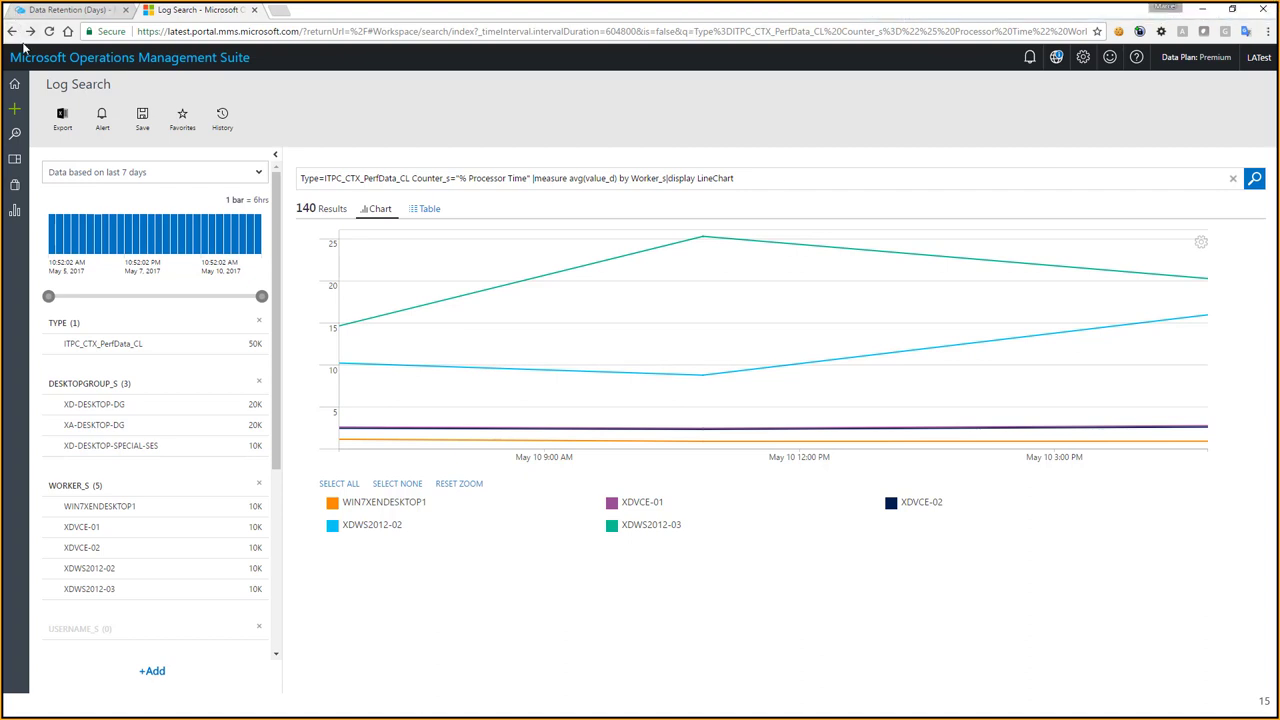
Go back to the Type=ITPC_CTX_Application_CL | measure count() by Name_s search and check notifications.
left_click(13, 33)
left_click(12, 33)
left_click(12, 33)
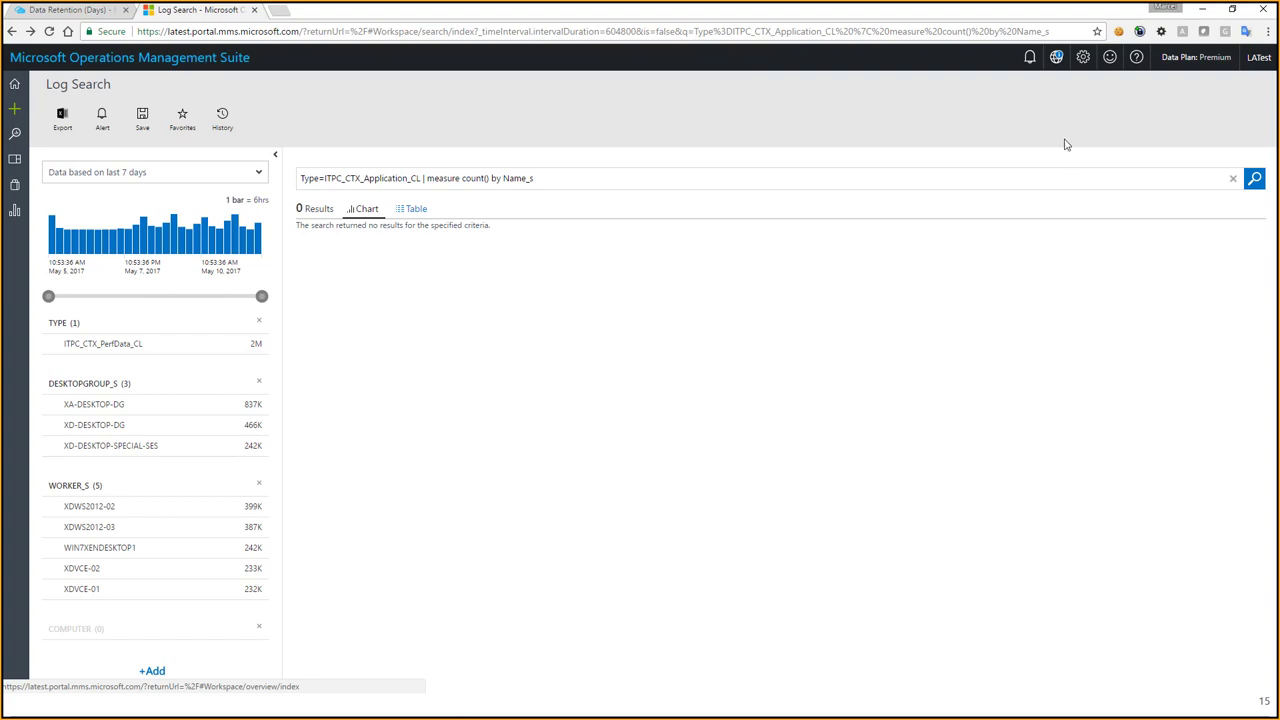
left_click(1035, 62)
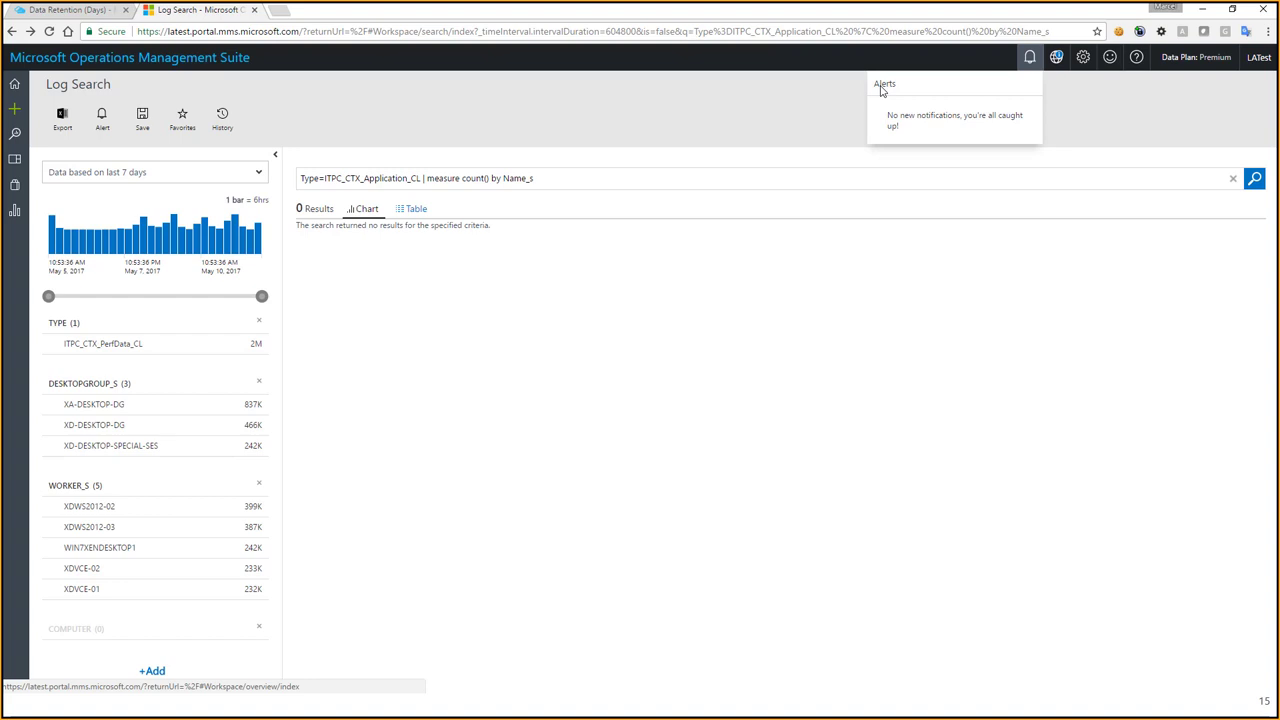
Open the Critical 'Worker Connected' alert rule from the Alerts settings for editing.
left_click(1084, 58)
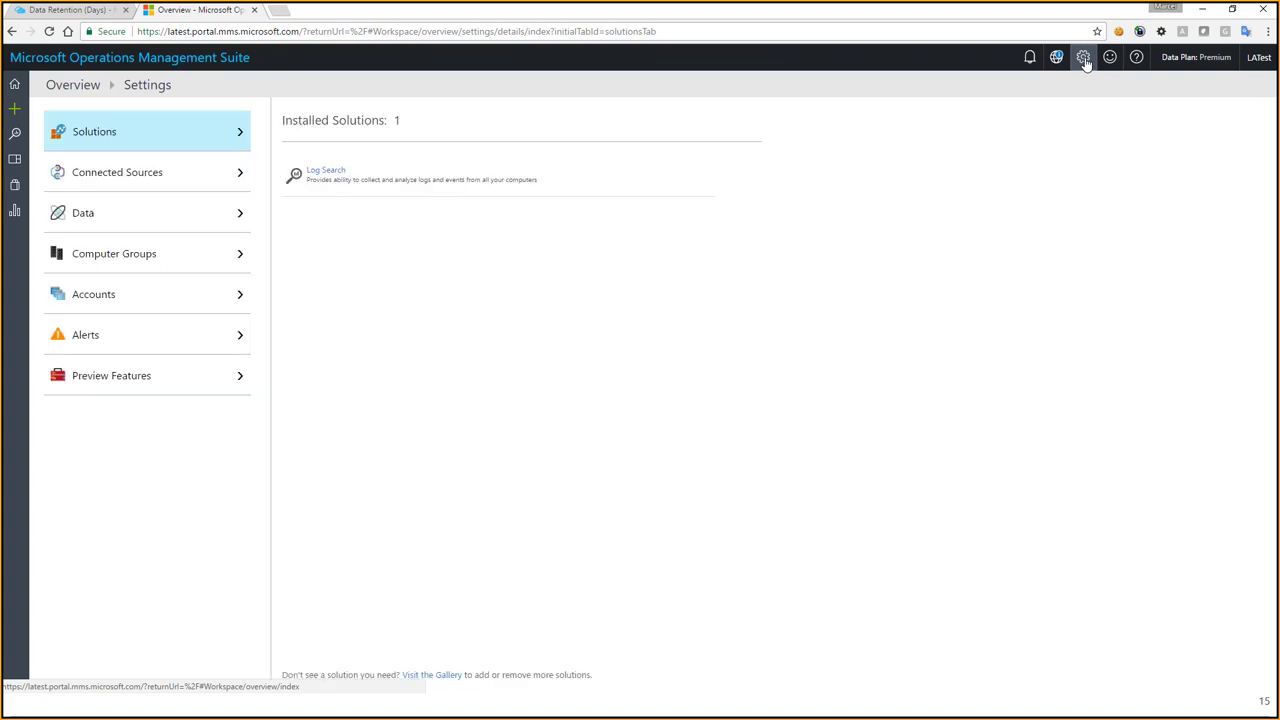
left_click(213, 347)
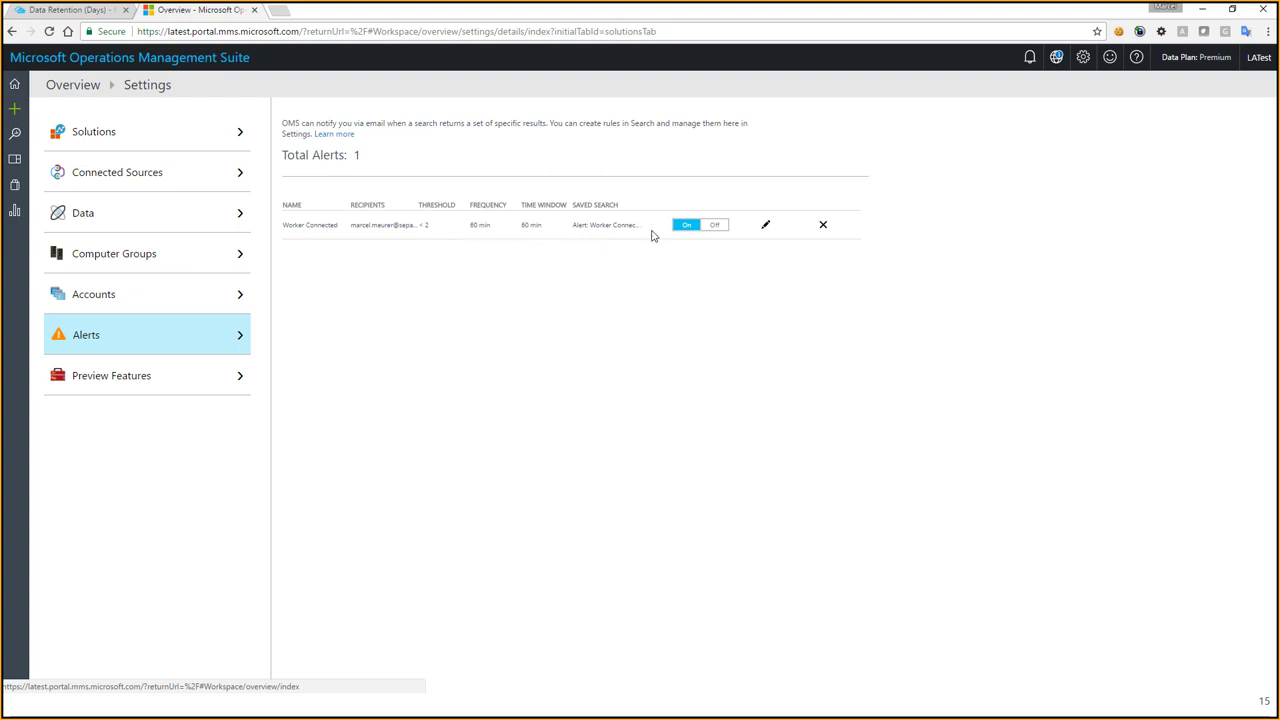
left_click(766, 227)
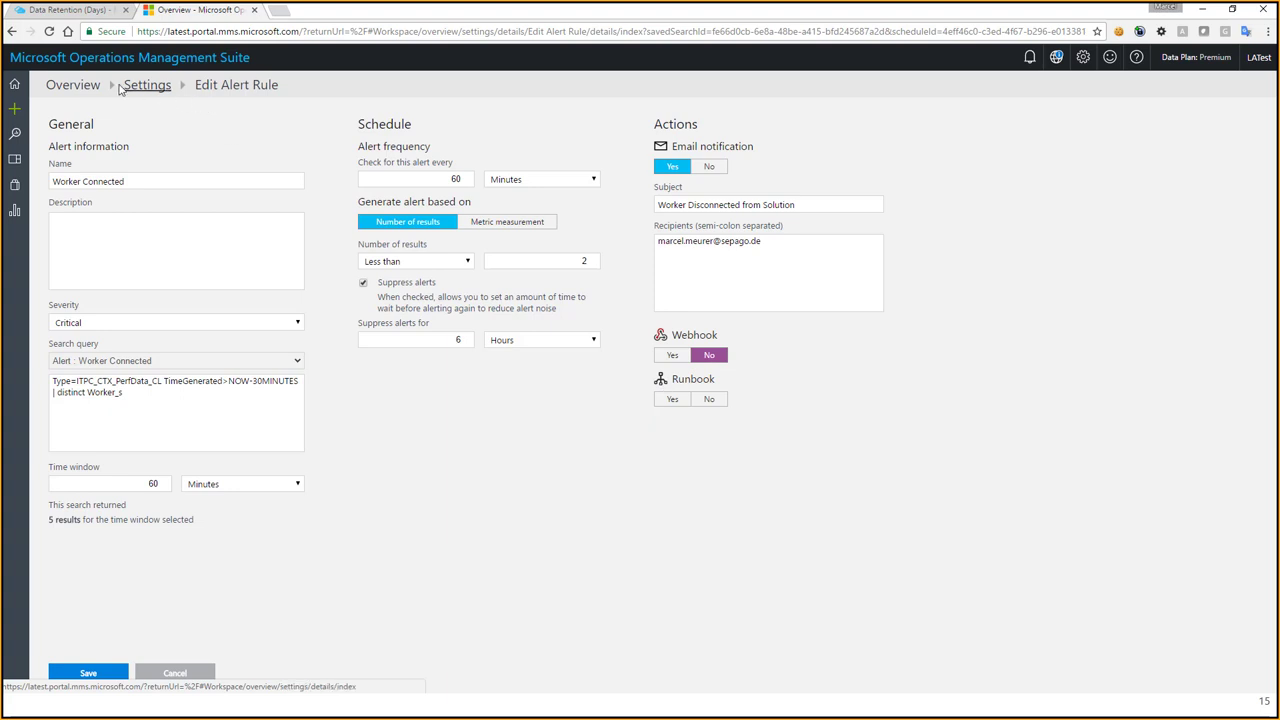
Return to the Overview dashboard of Citrix tiles, then switch toward the PowerPoint slideshow.
left_click(76, 88)
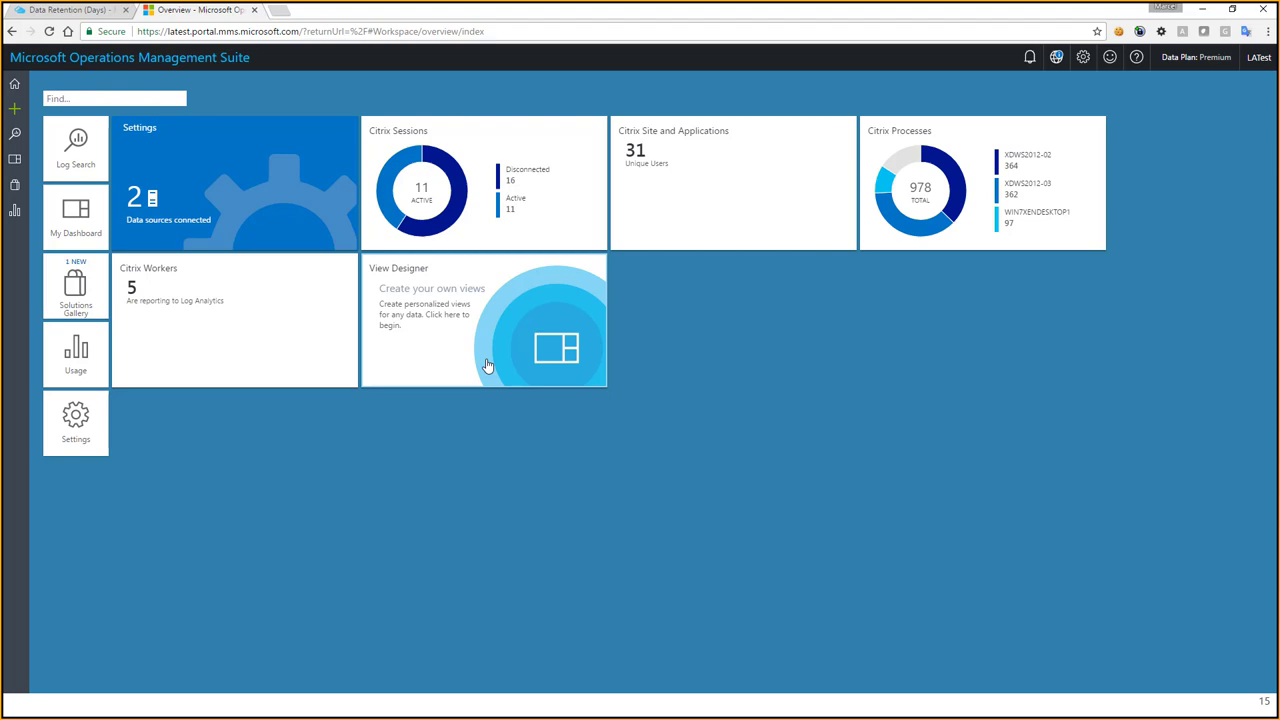
key("alt+Tab")
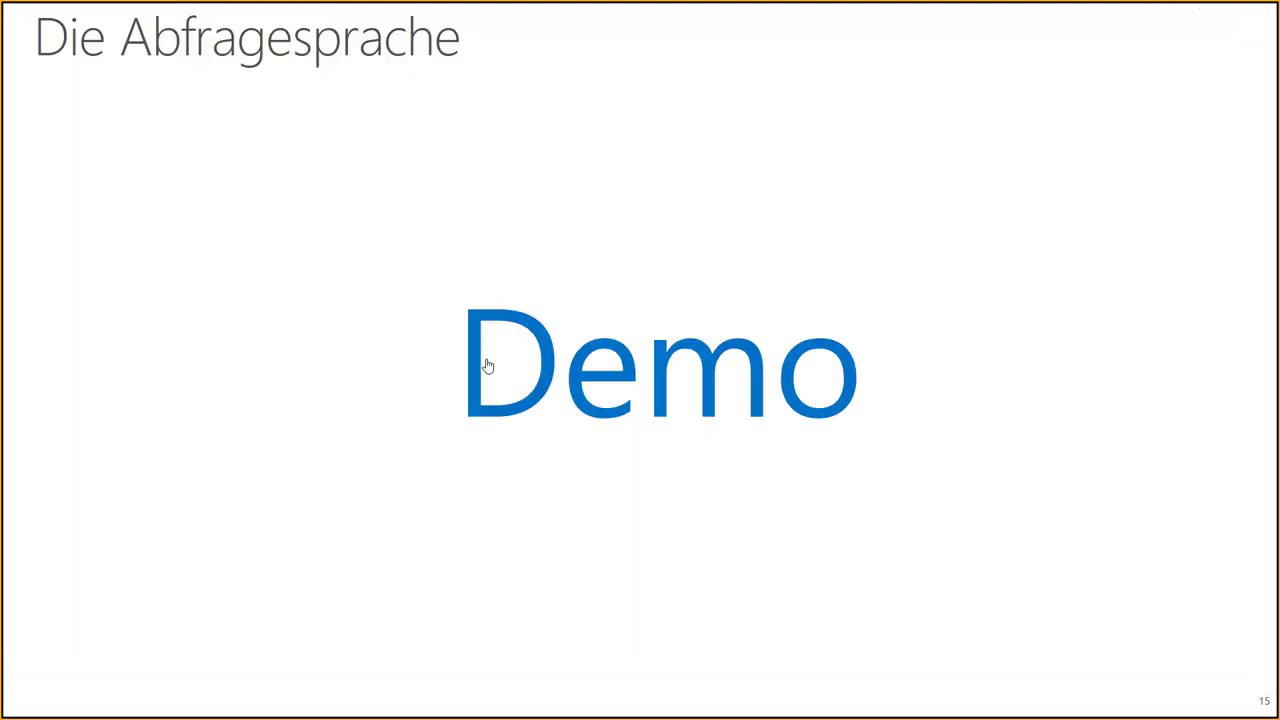
Advance the slideshow through slides 15 and 16 to slide 17, 'Eigene Daten senden'.
left_click(487, 365)
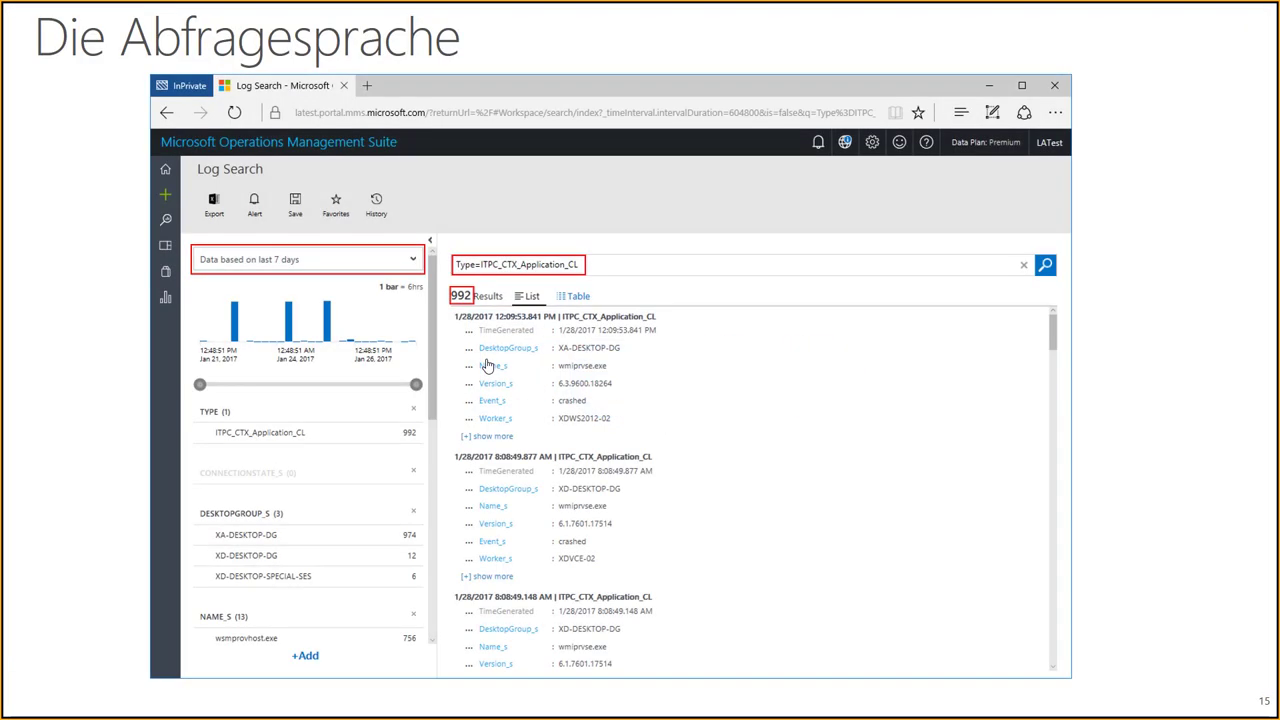
left_click(487, 365)
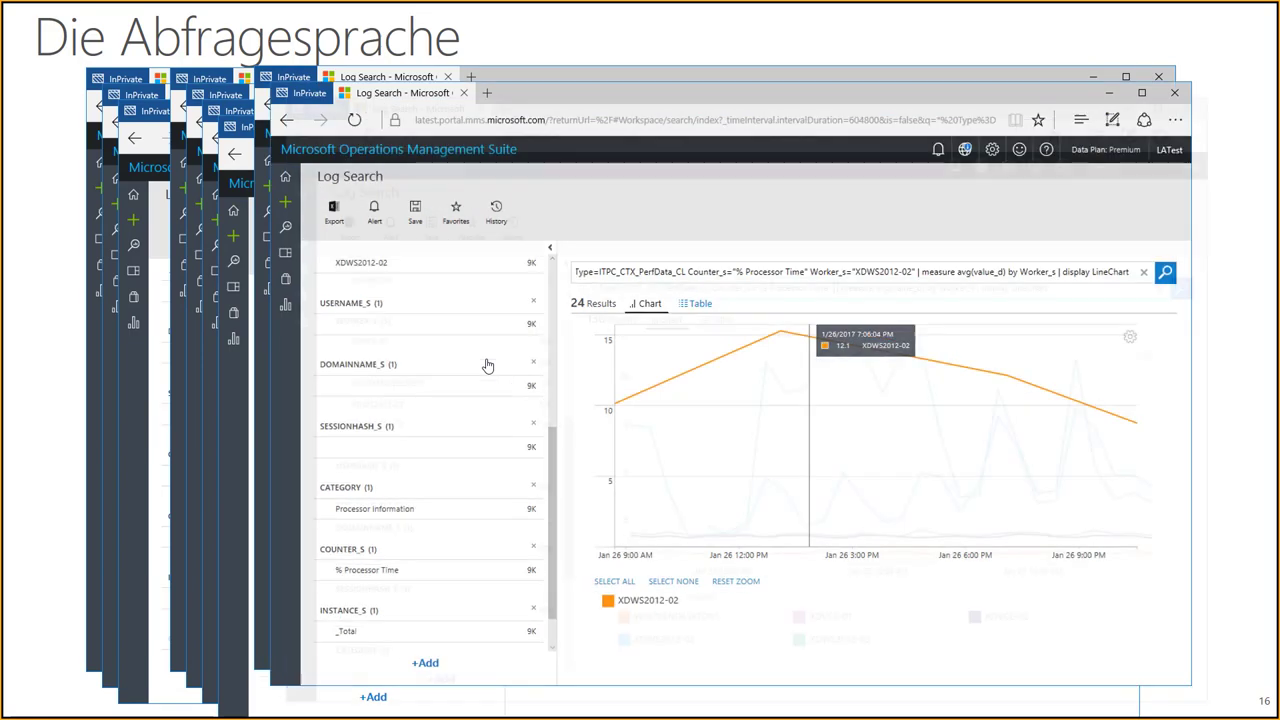
left_click(487, 365)
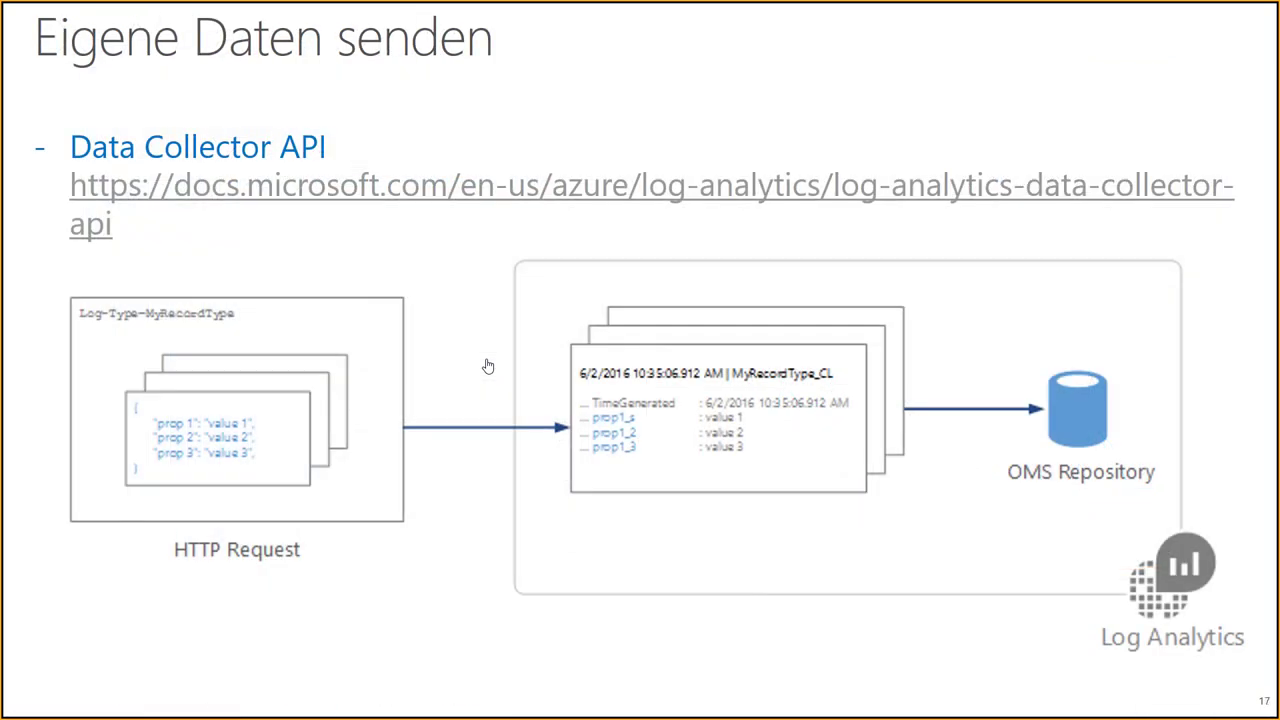
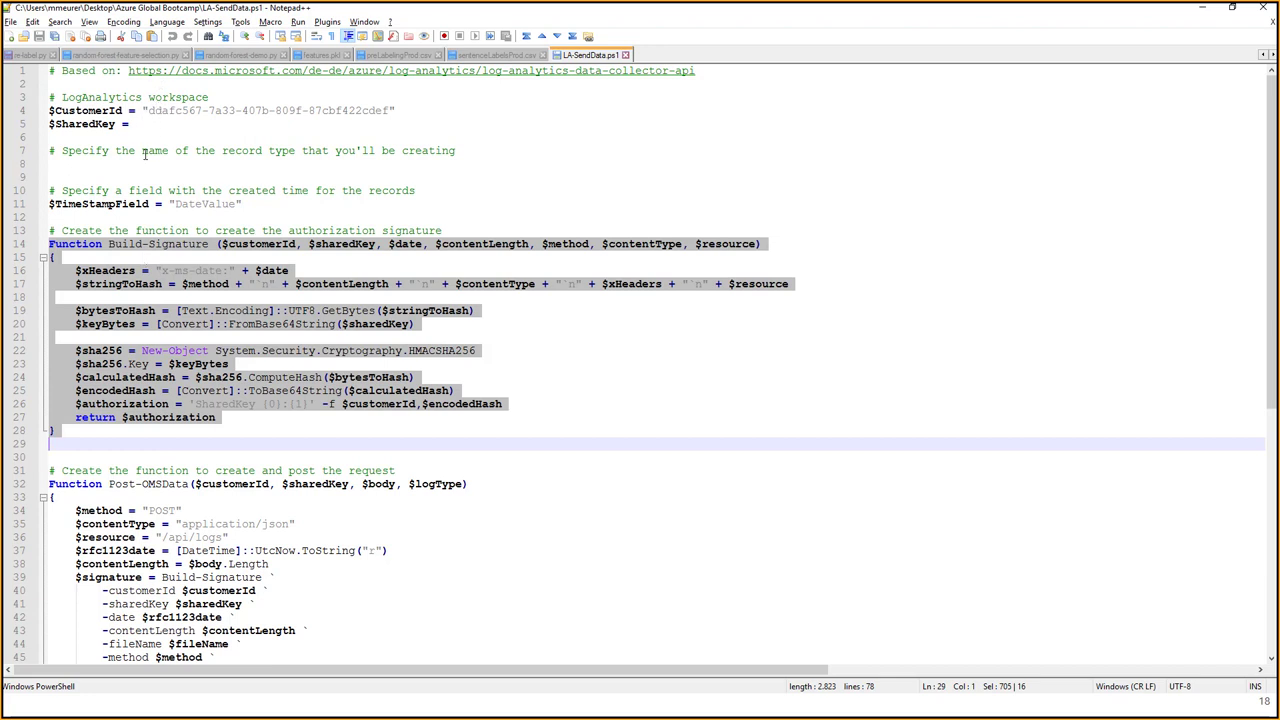
Highlight the Post-OMSData function signature and the workspace ID in LA-SendData.ps1.
left_click_drag(110, 484, 470, 486)
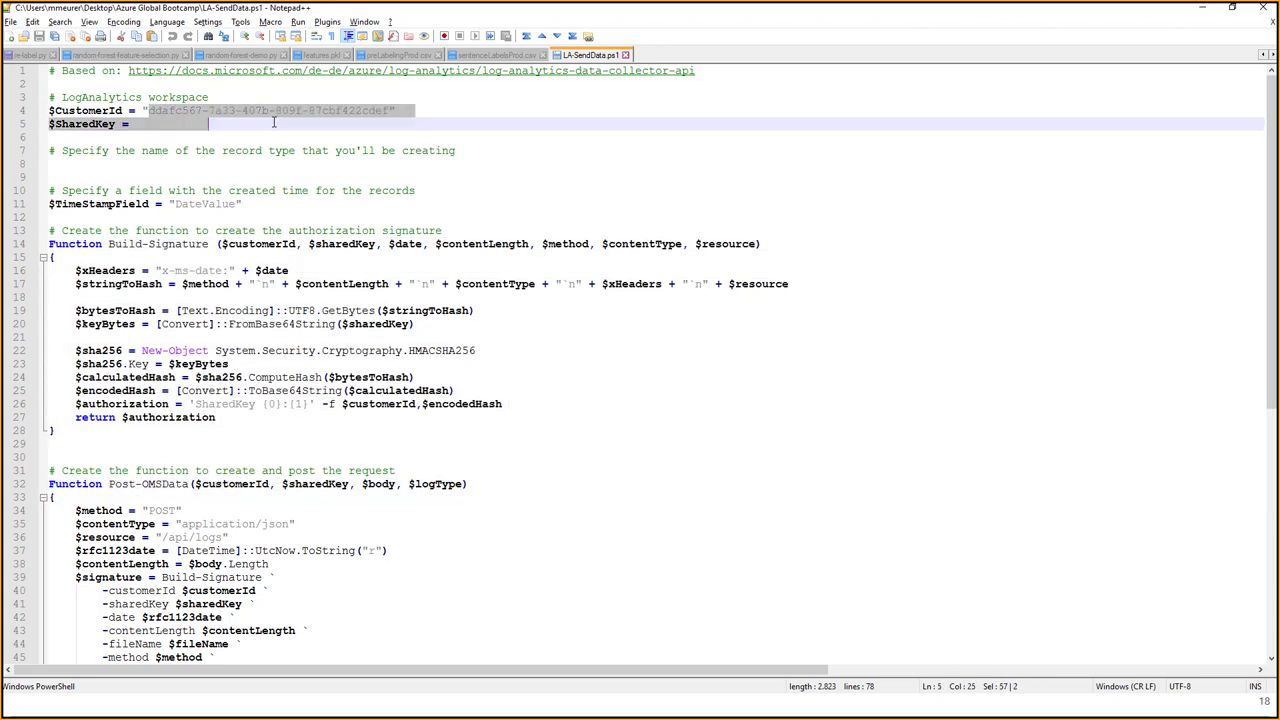
left_click_drag(150, 110, 266, 128)
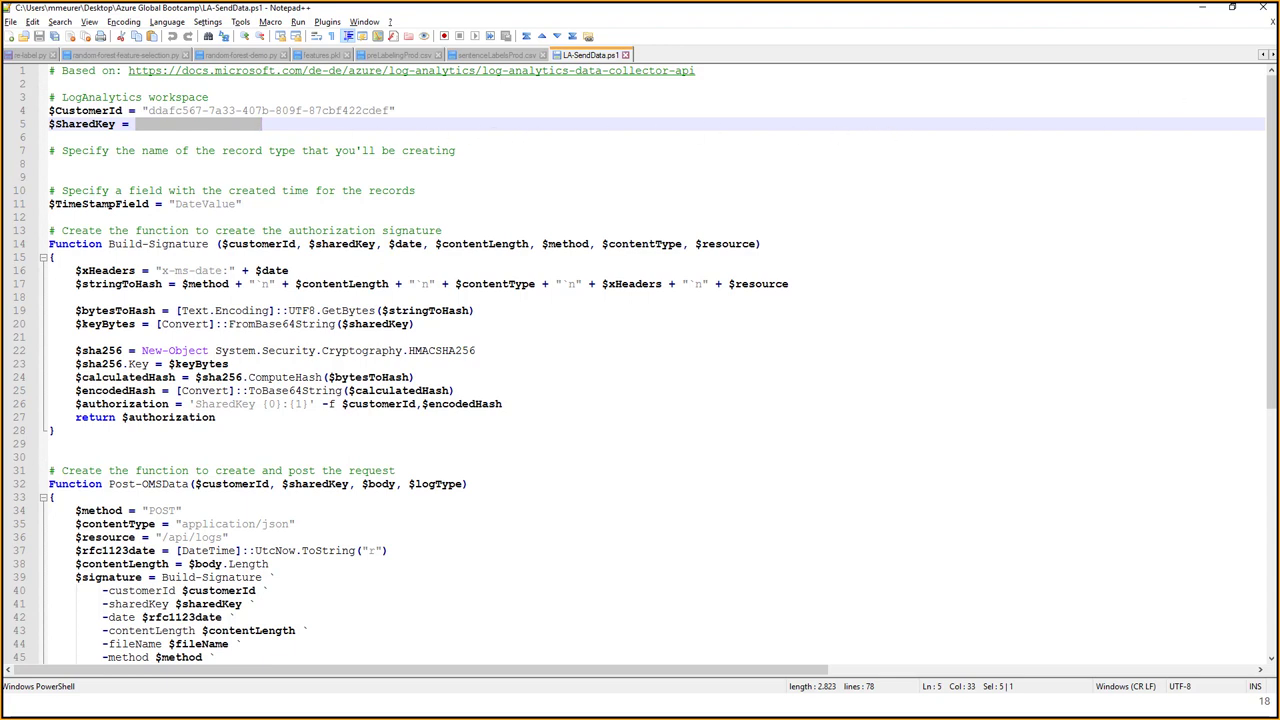
scroll(175, 340, "down", 10)
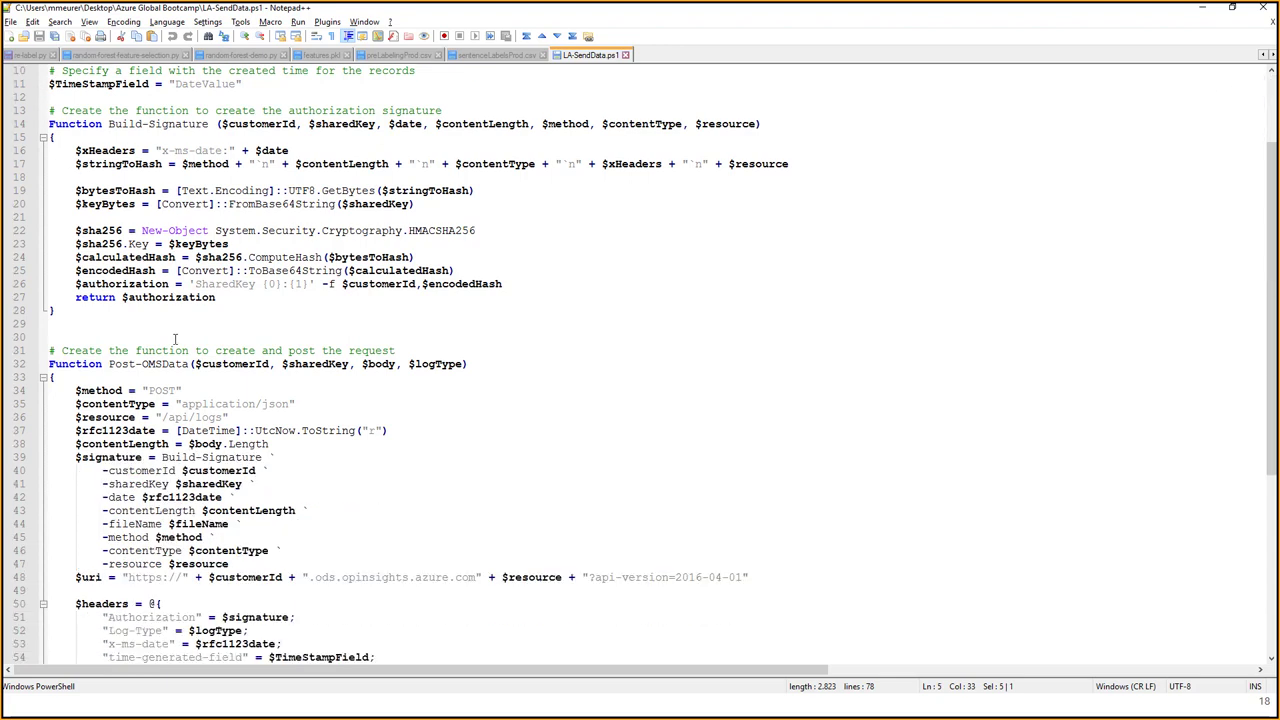
scroll(176, 340, "down", 1)
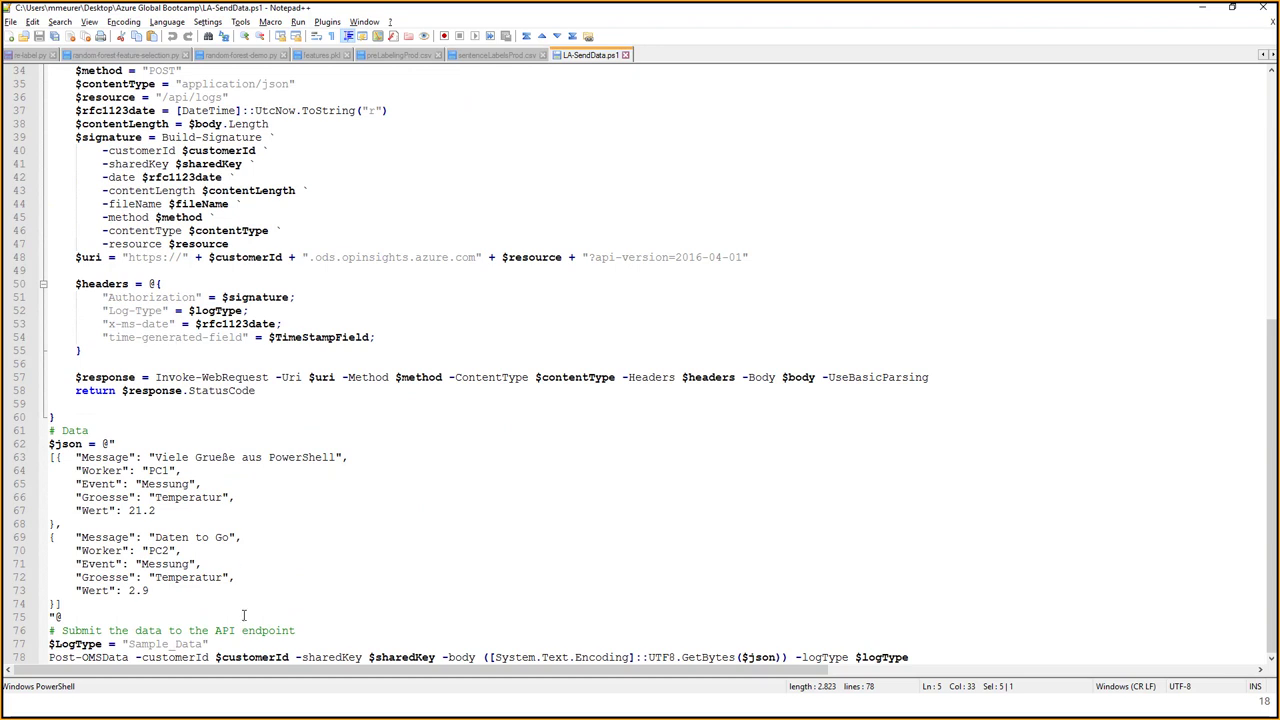
Highlight the first sample JSON record and the Sample_Data log type name, then switch to PowerShell.
left_click_drag(130, 449, 187, 517)
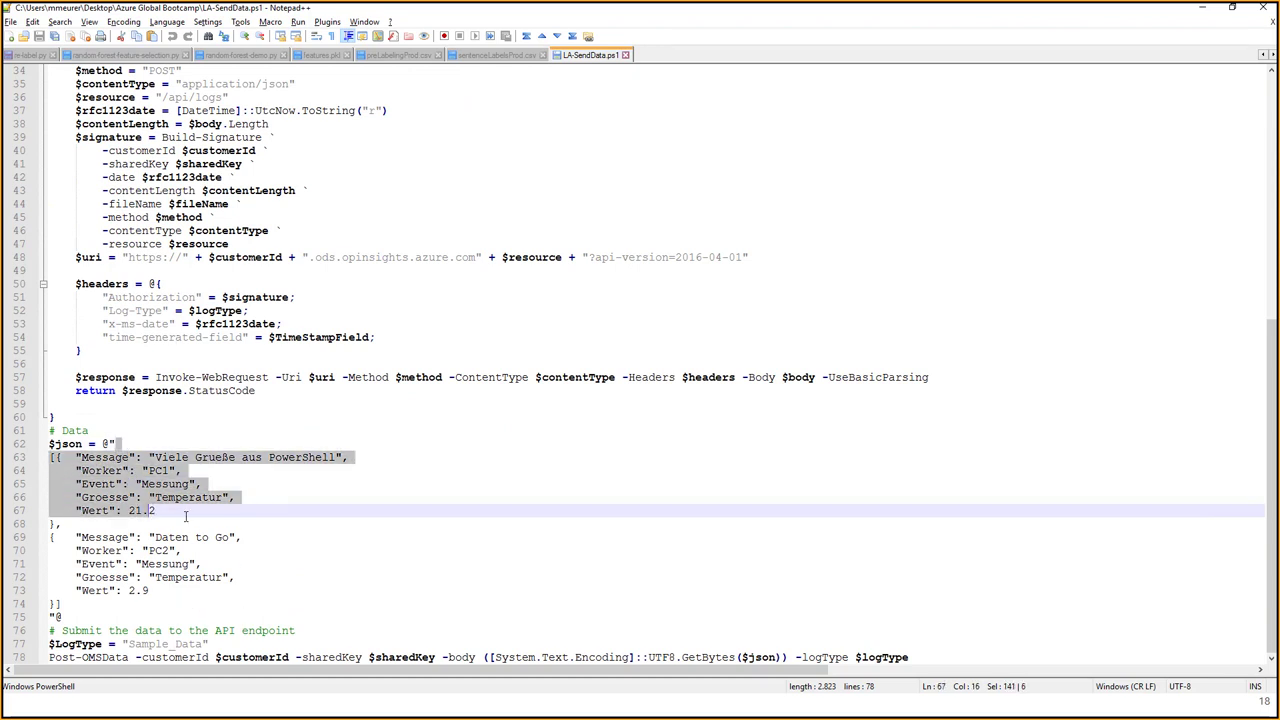
left_click(207, 522)
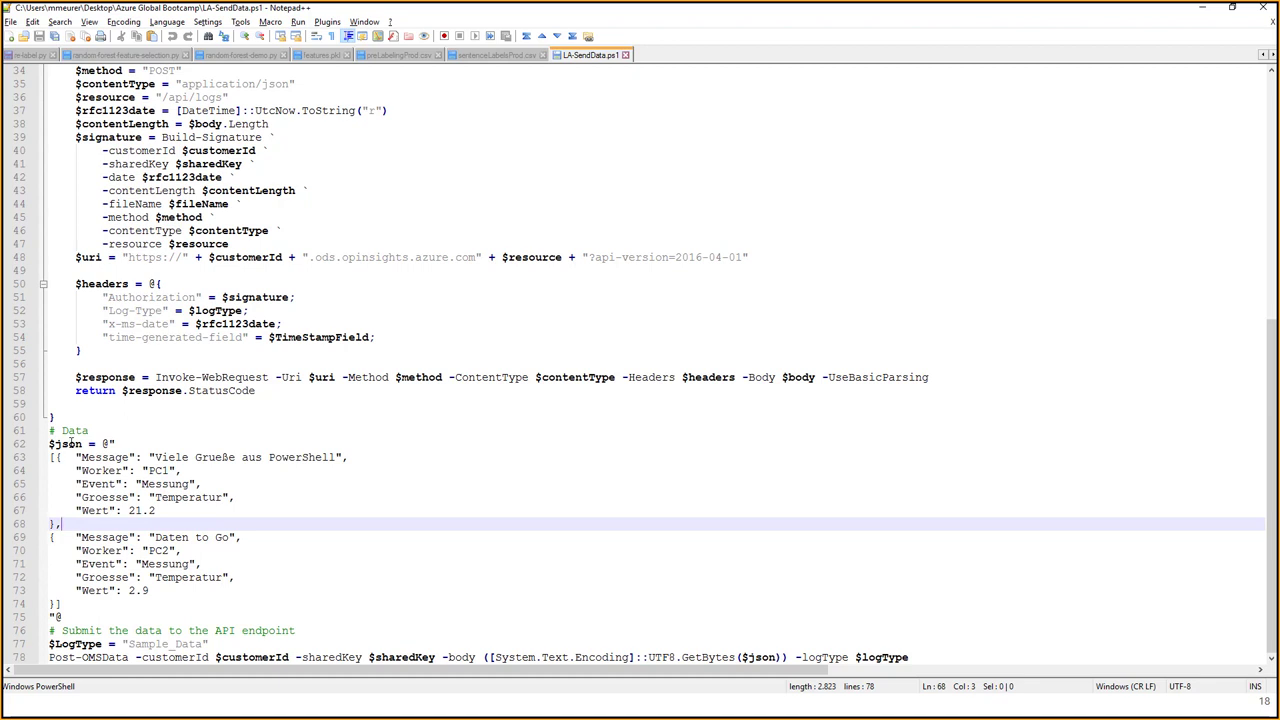
left_click_drag(127, 645, 203, 645)
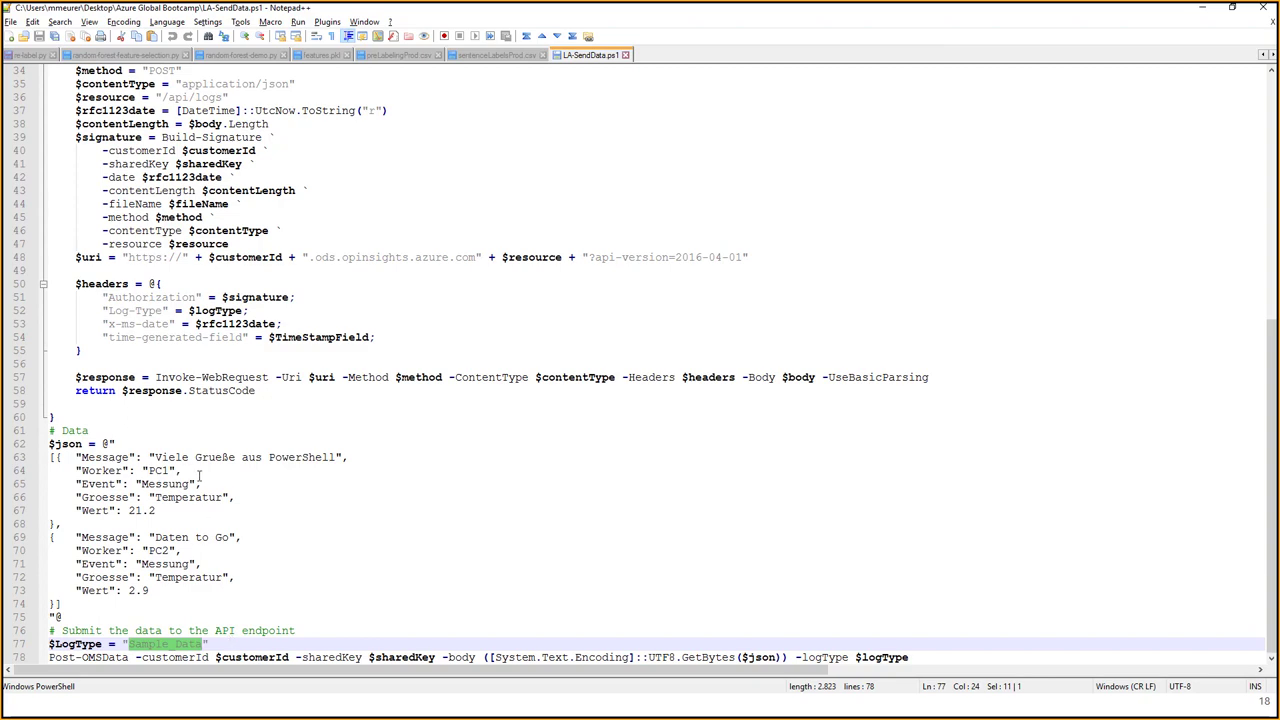
key("alt+Tab")
key("alt+Tab")
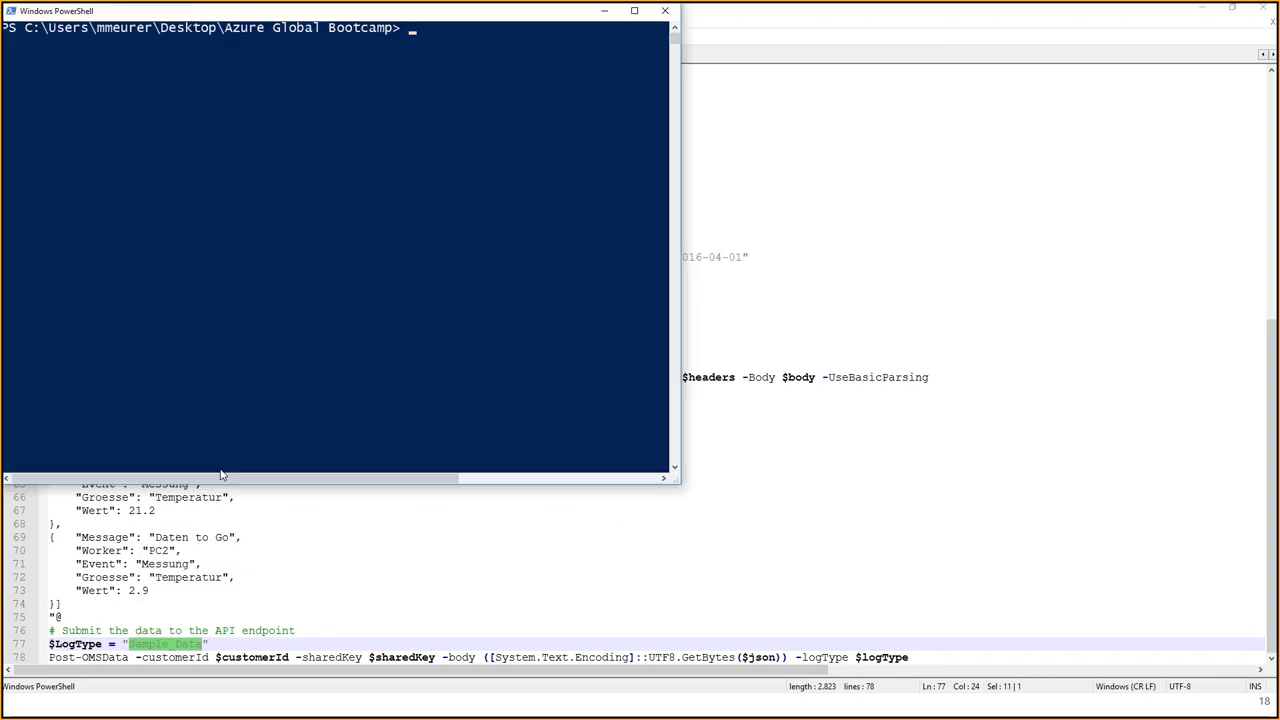
List the Azure Global Bootcamp folder with dir and run .\LA-SendData.ps1, which returns status 200.
type("dir")
key("Return")
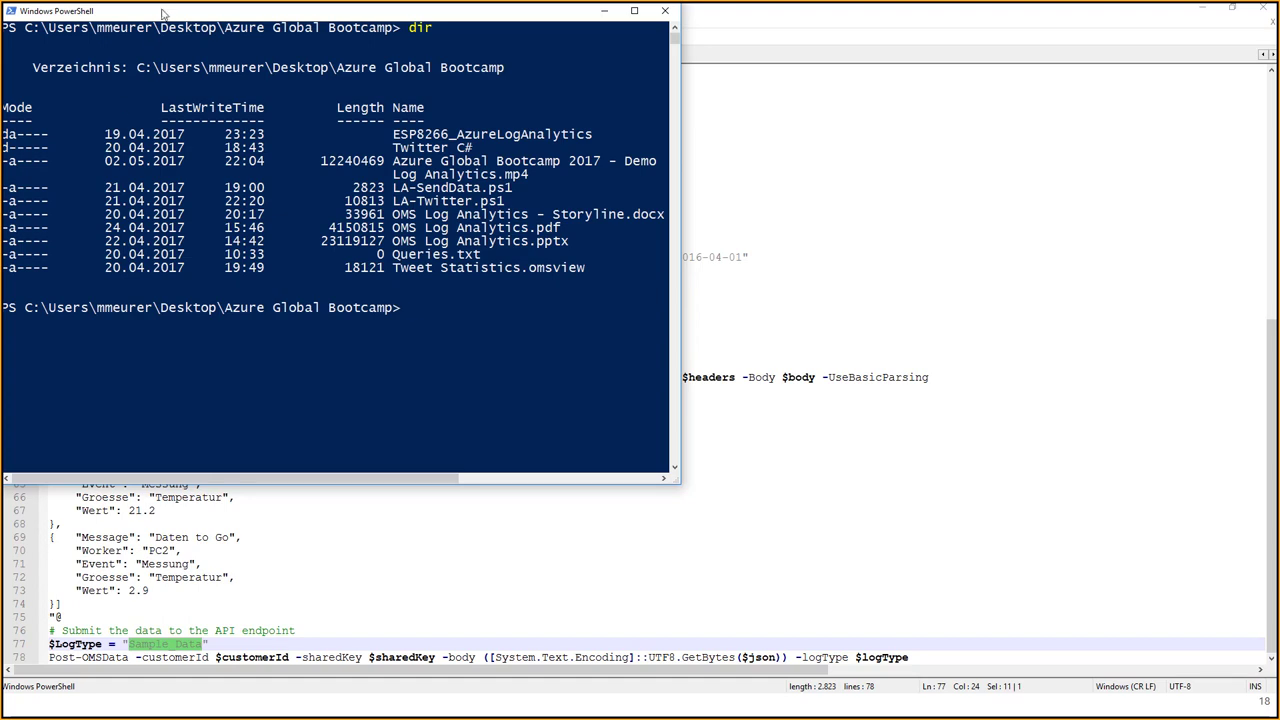
left_click_drag(163, 13, 464, 129)
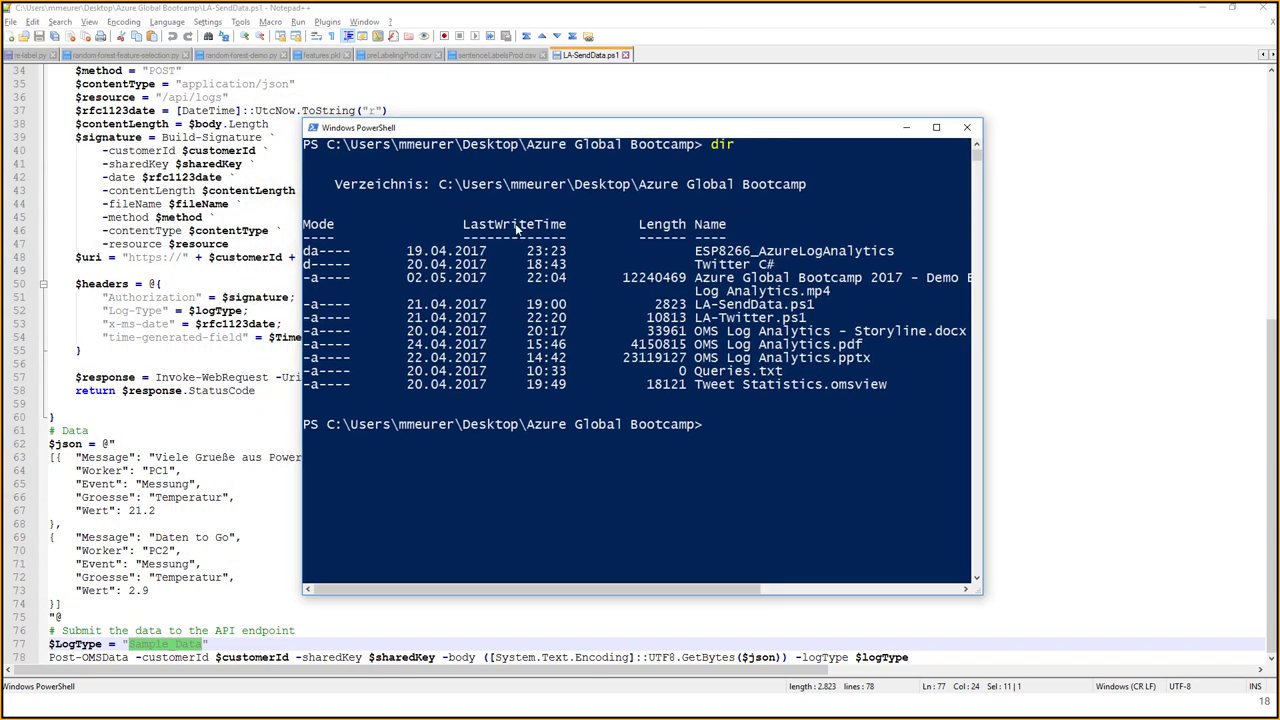
type(".\\LA-SendData.ps1")
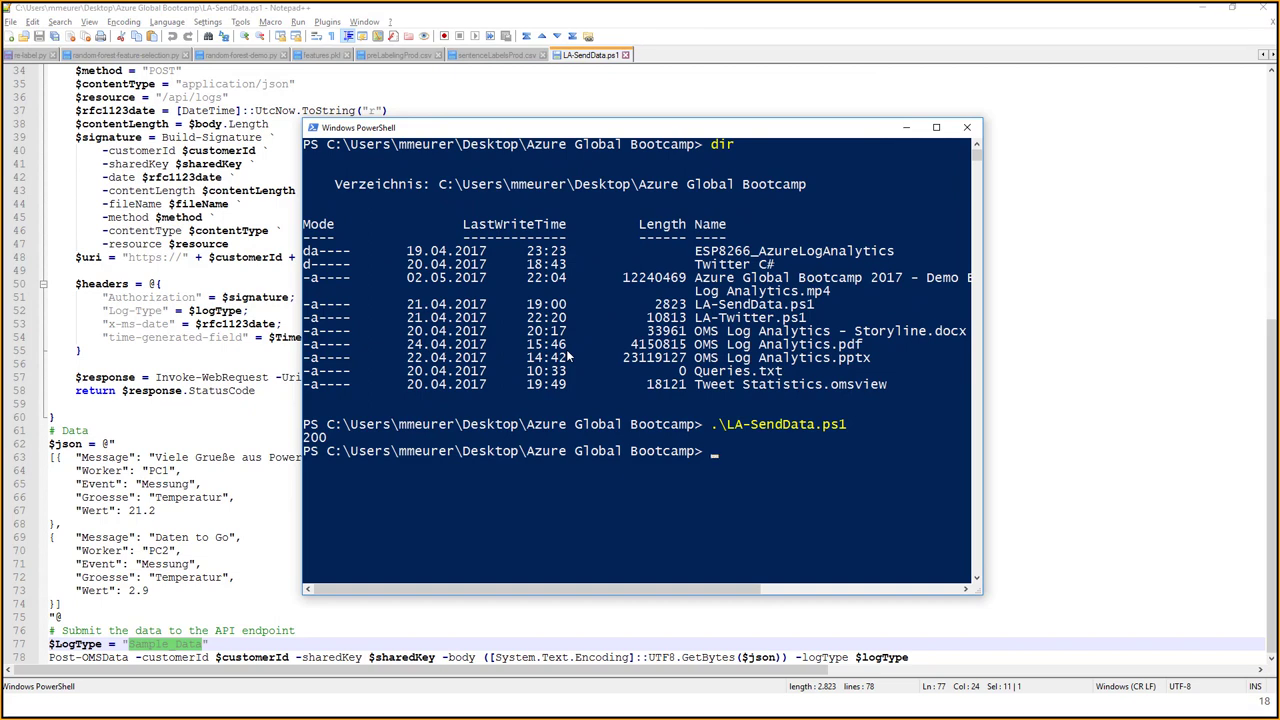
key("alt+Tab")
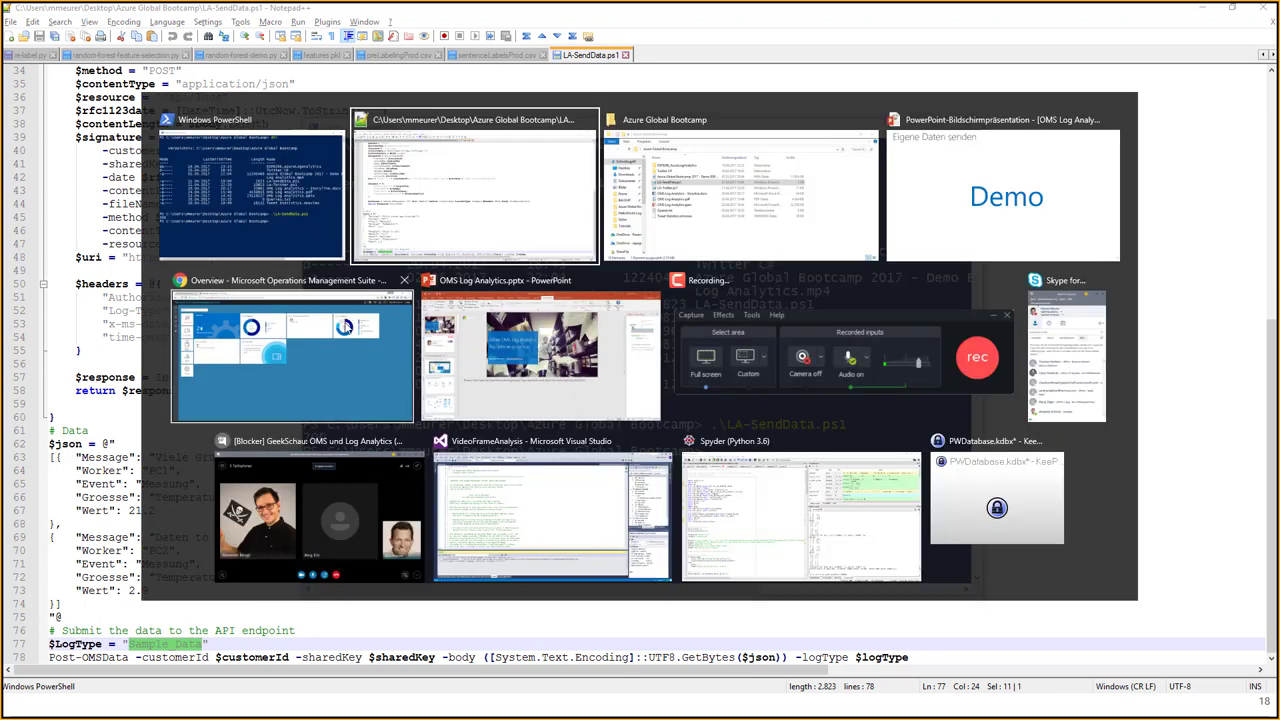
Change the OMS workspace to AzureGlobal from the account menu and open the Log Search tile.
left_click(270, 330)
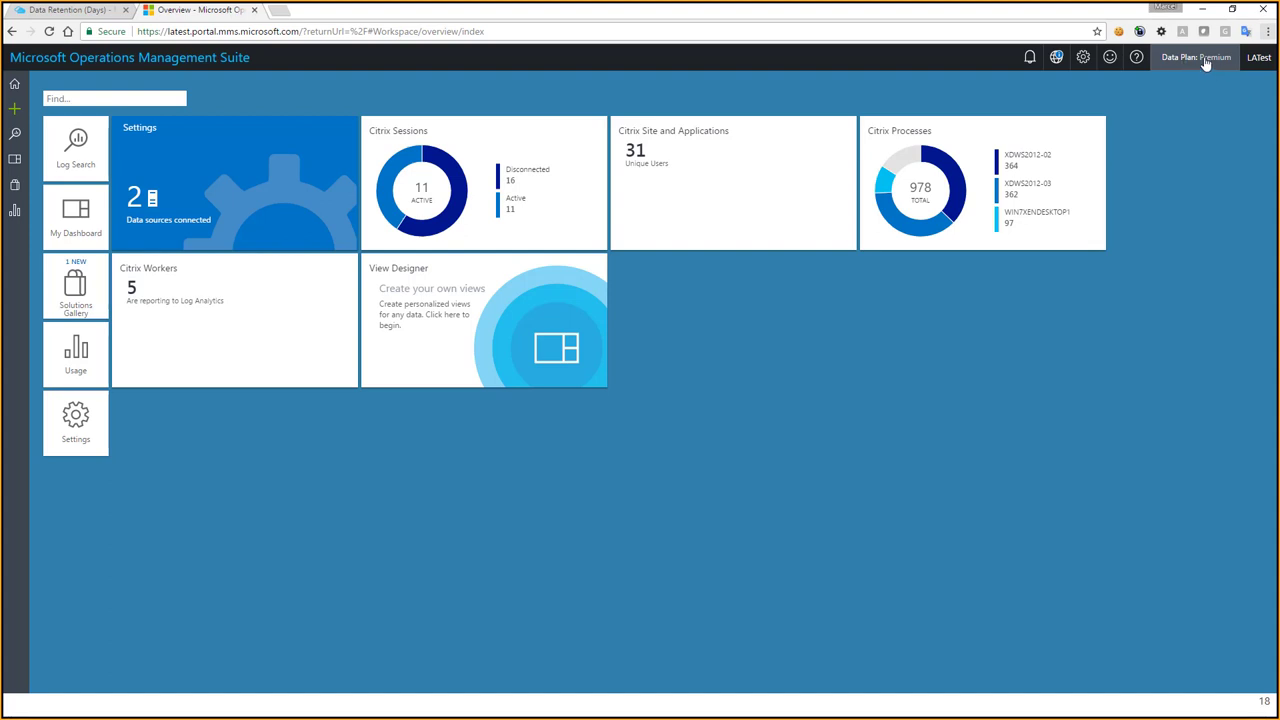
left_click(1264, 66)
left_click(1185, 147)
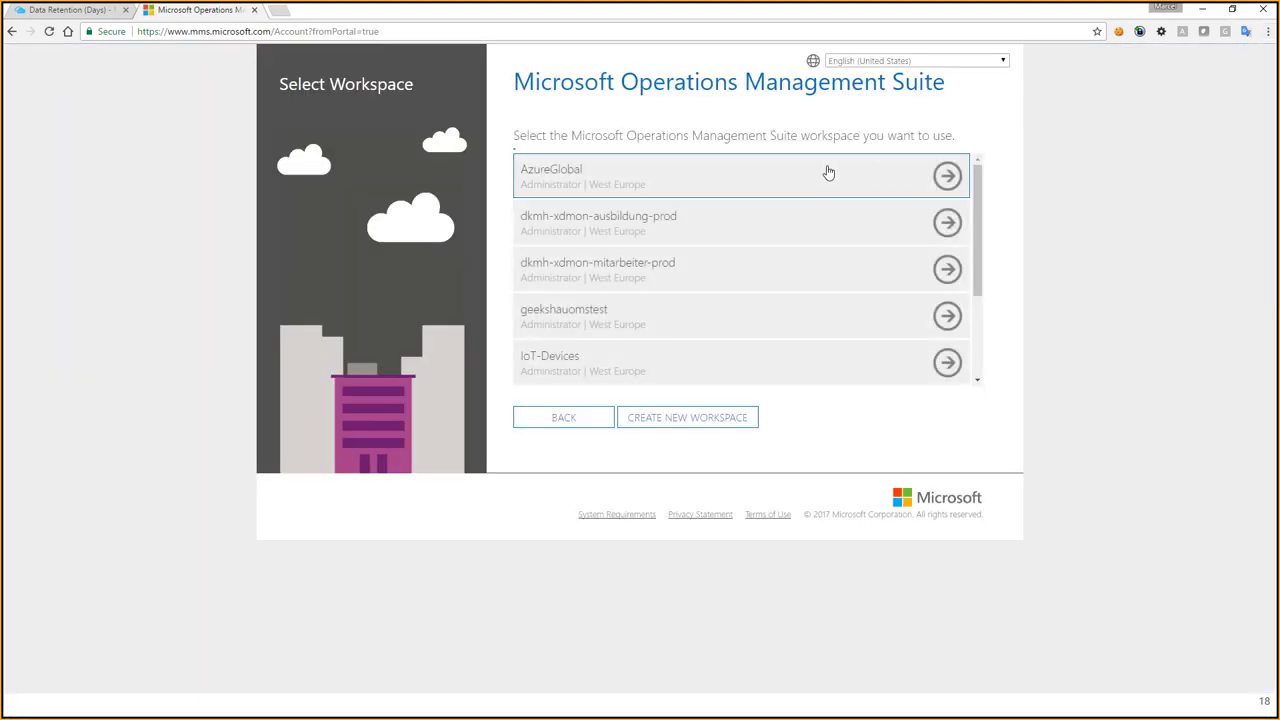
left_click(637, 188)
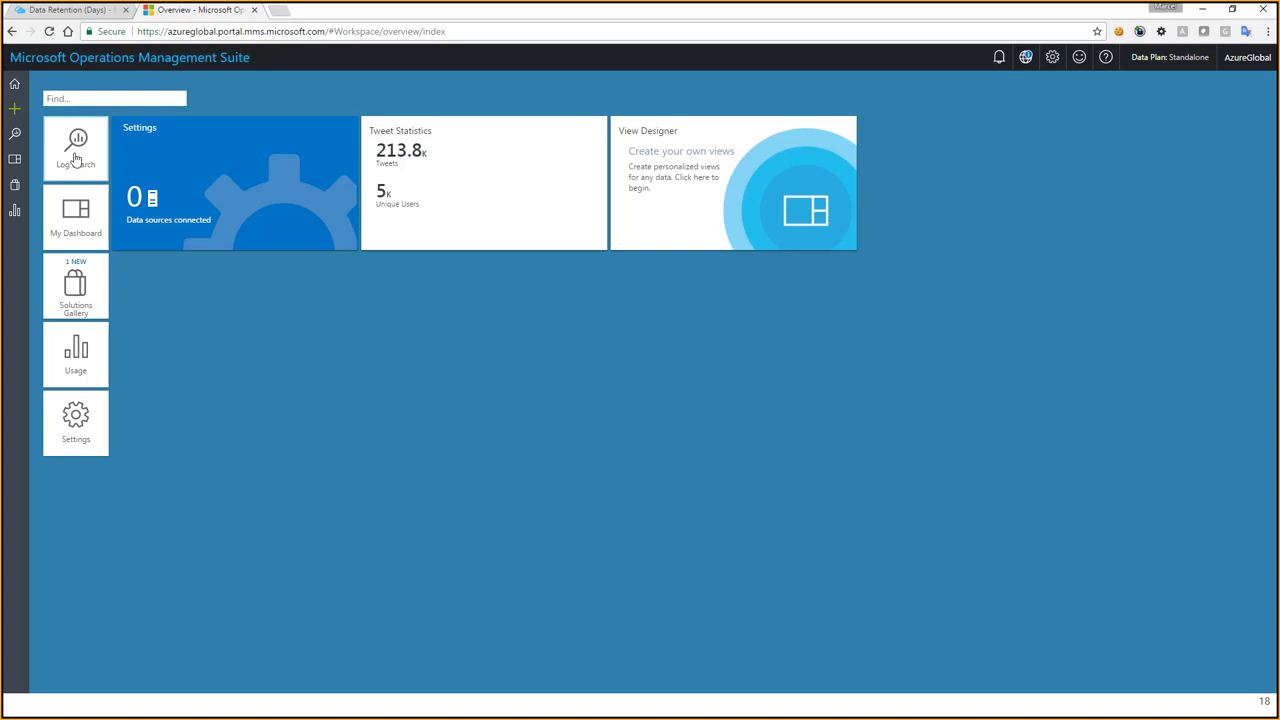
left_click(76, 161)
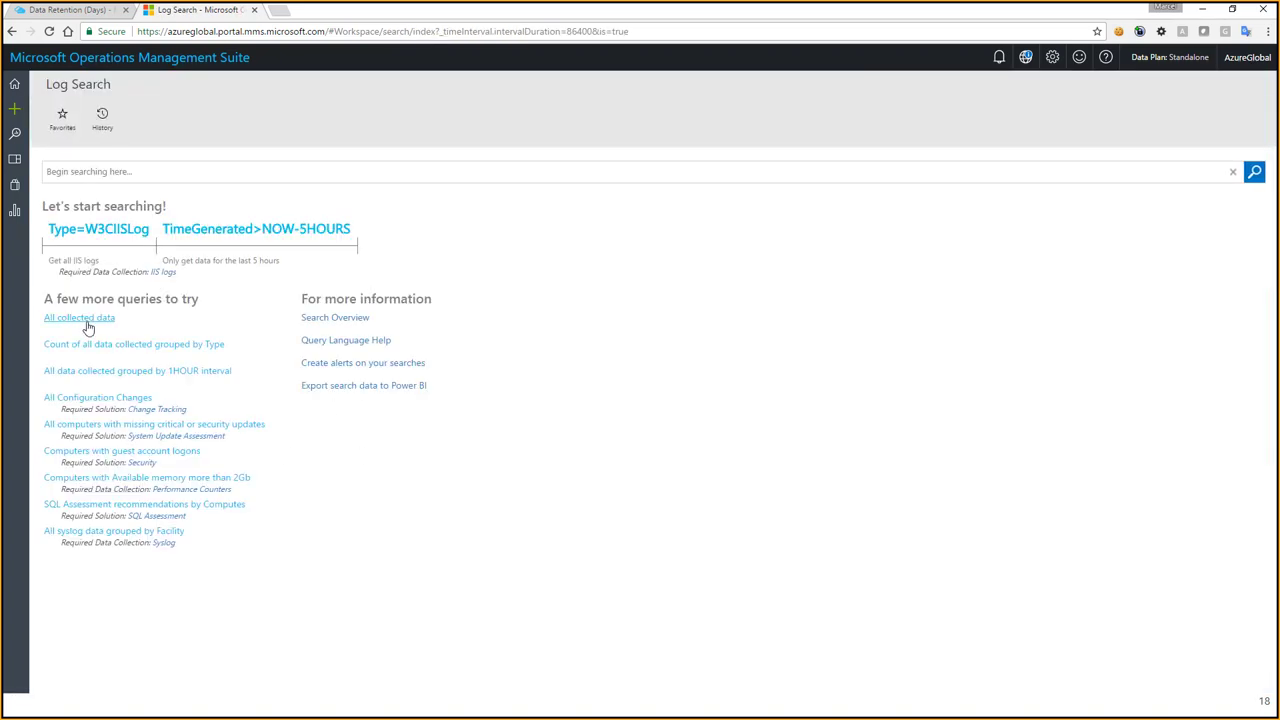
Search all collected data over 7 days, filtered to Sample_Data_CL, showing the PC1 and PC2 records.
left_click(87, 325)
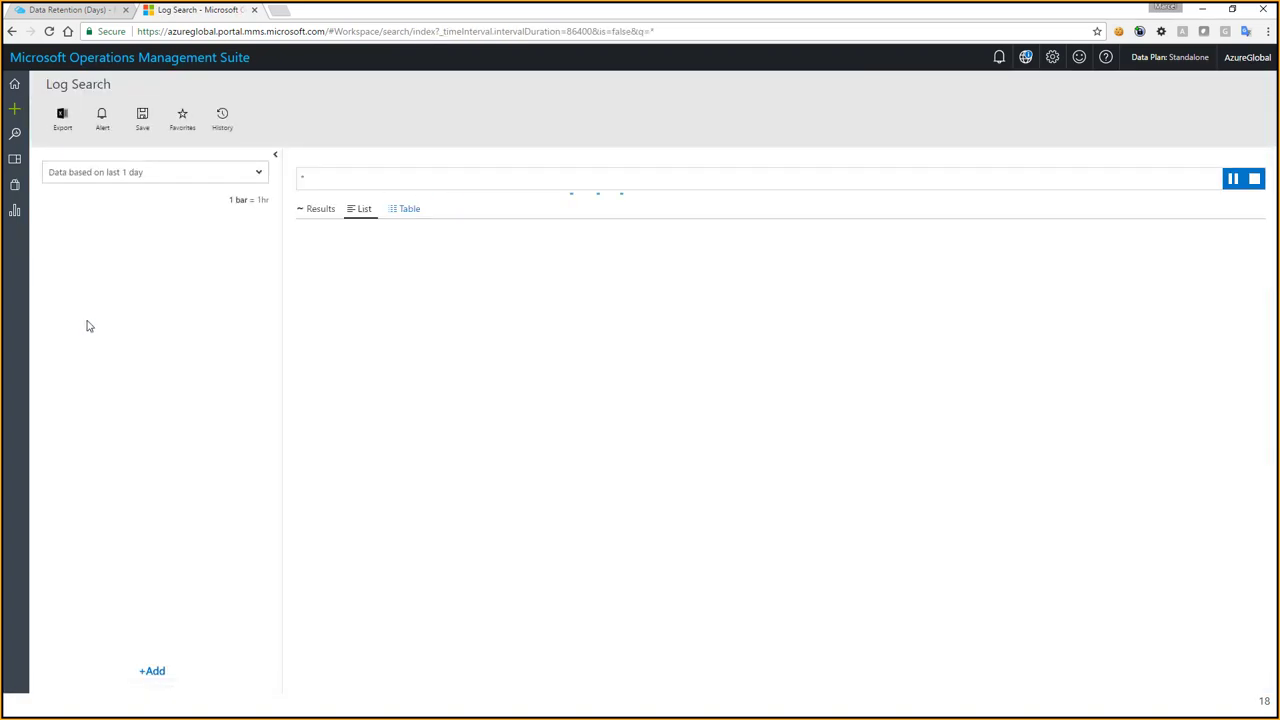
left_click(258, 175)
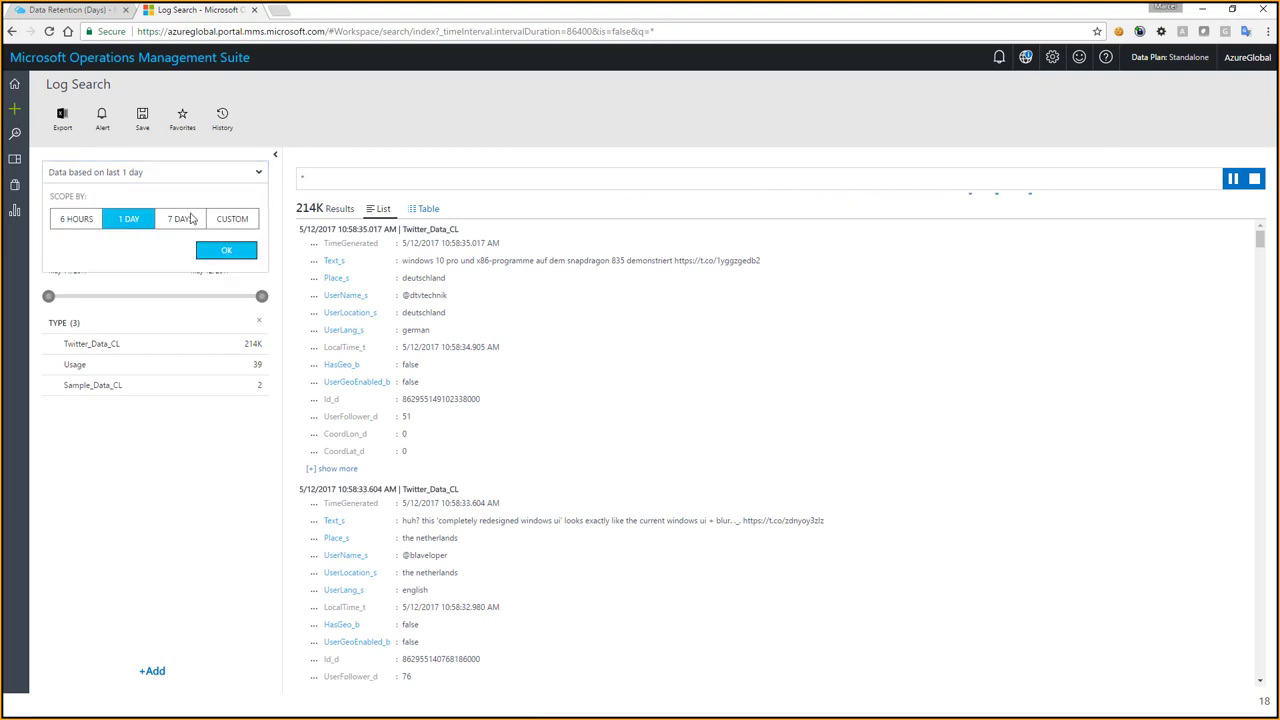
left_click(180, 219)
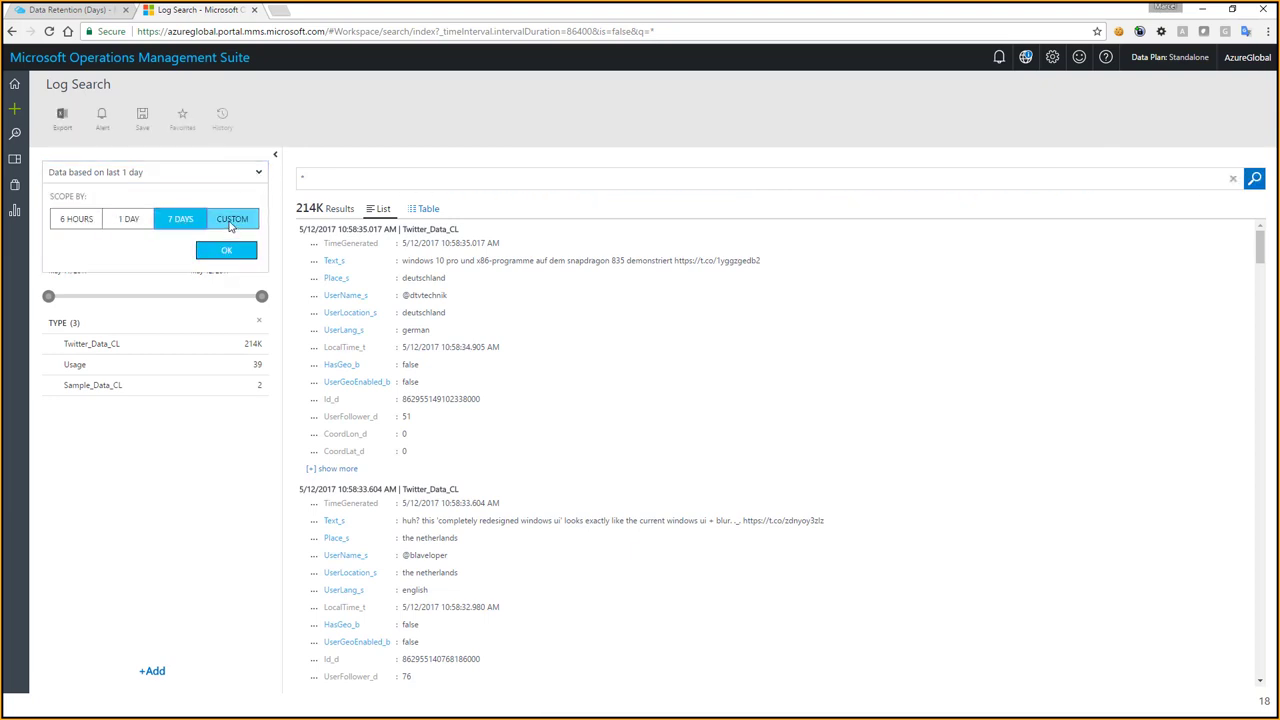
left_click(112, 390)
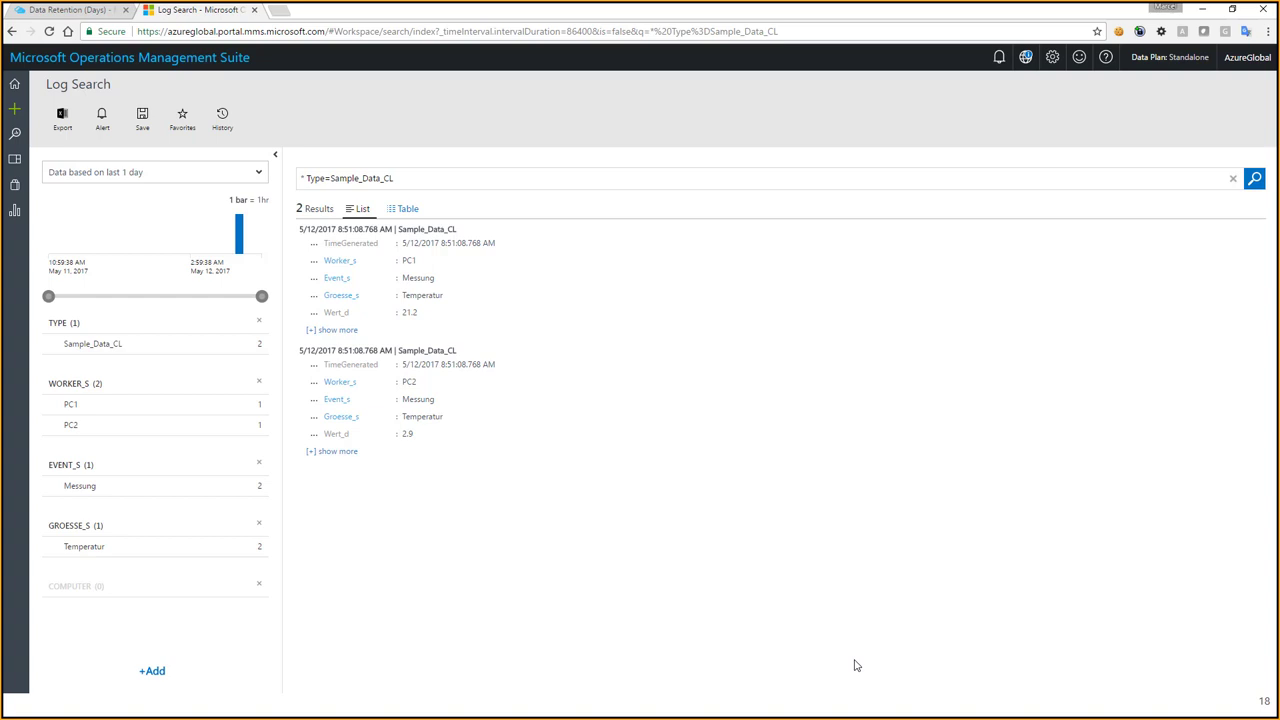
key("super")
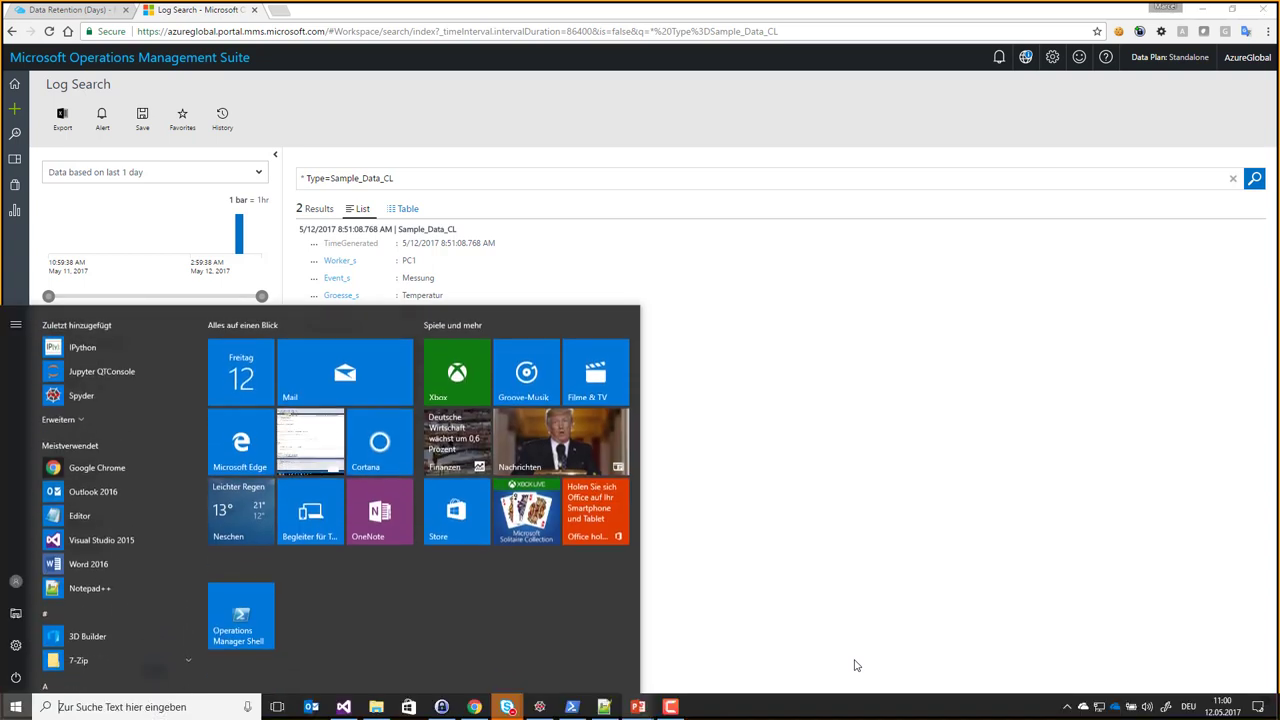
key("super")
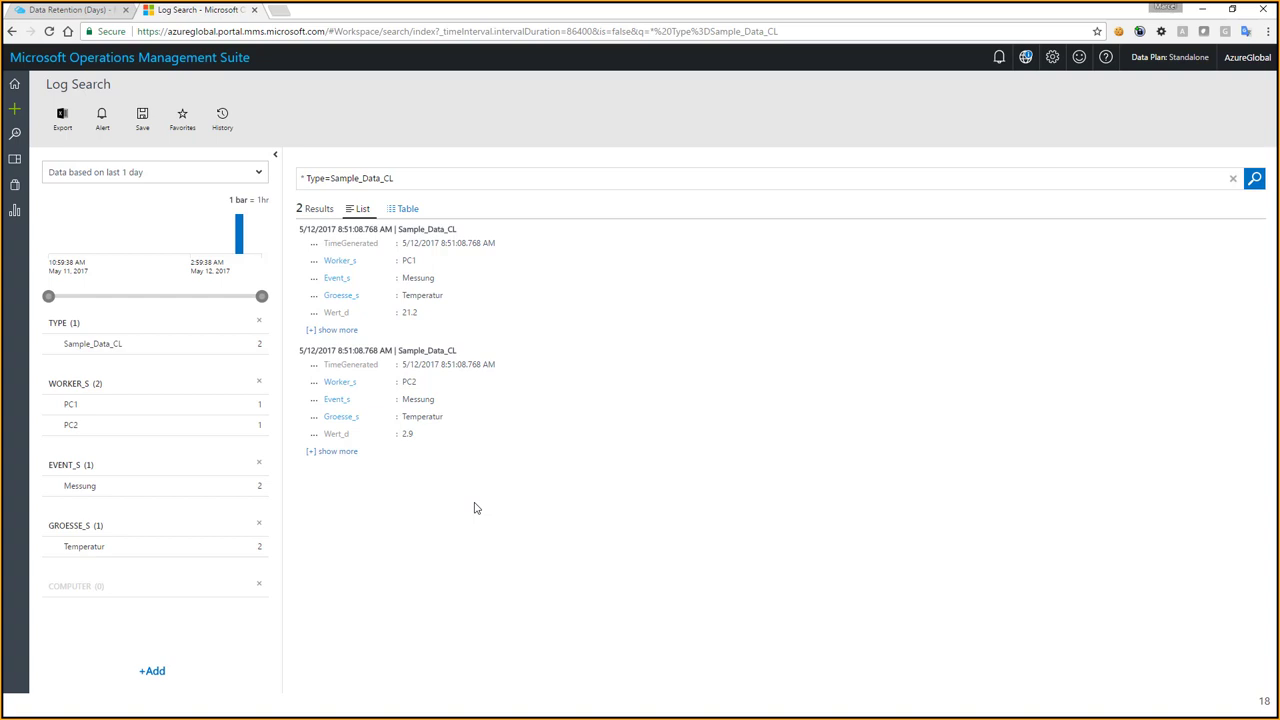
left_click(1255, 178)
key("alt+Tab")
key("alt+Tab")
key("alt+Tab")
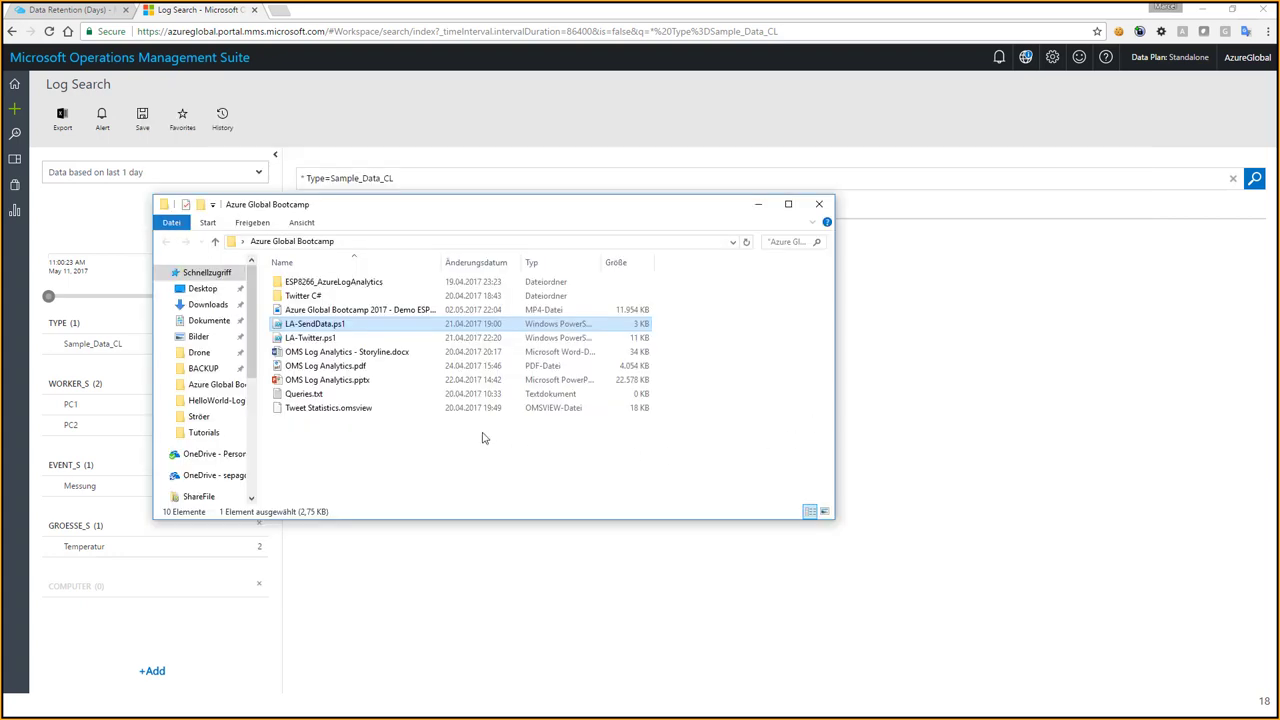
Open LA-Twitter.ps1 in Notepad++ from the folder's context menu.
left_click(478, 456)
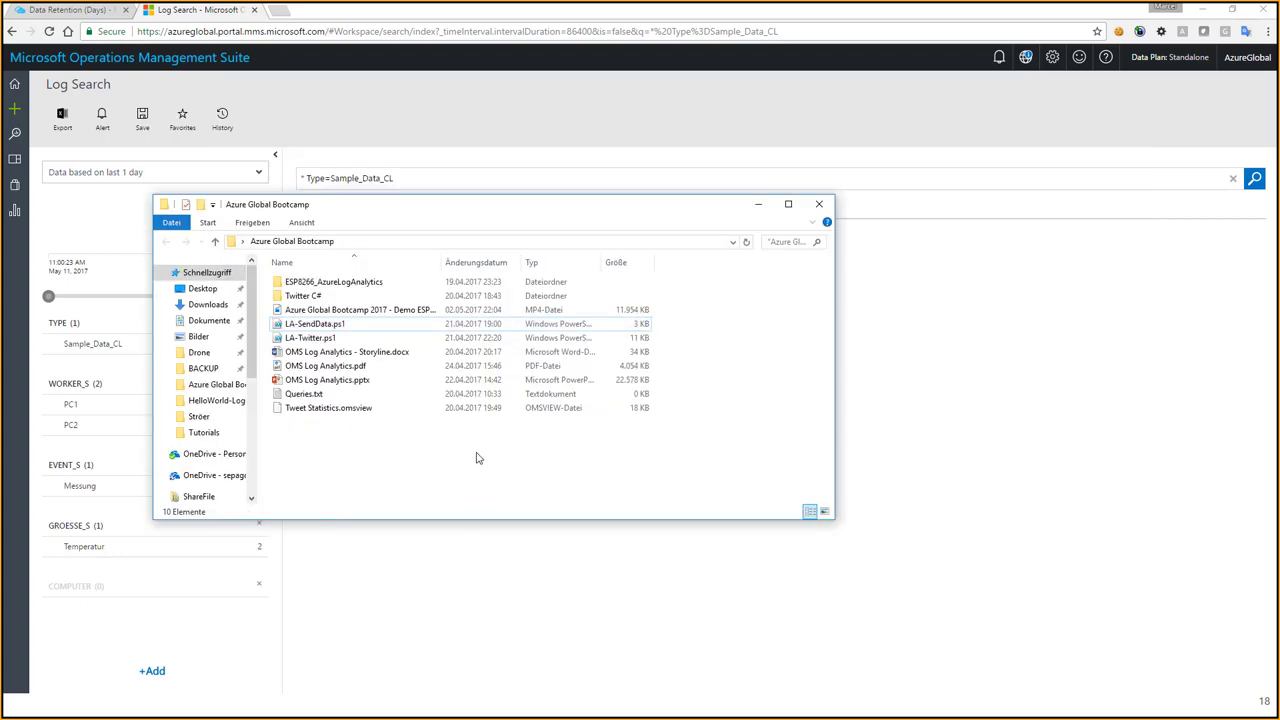
right_click(310, 340)
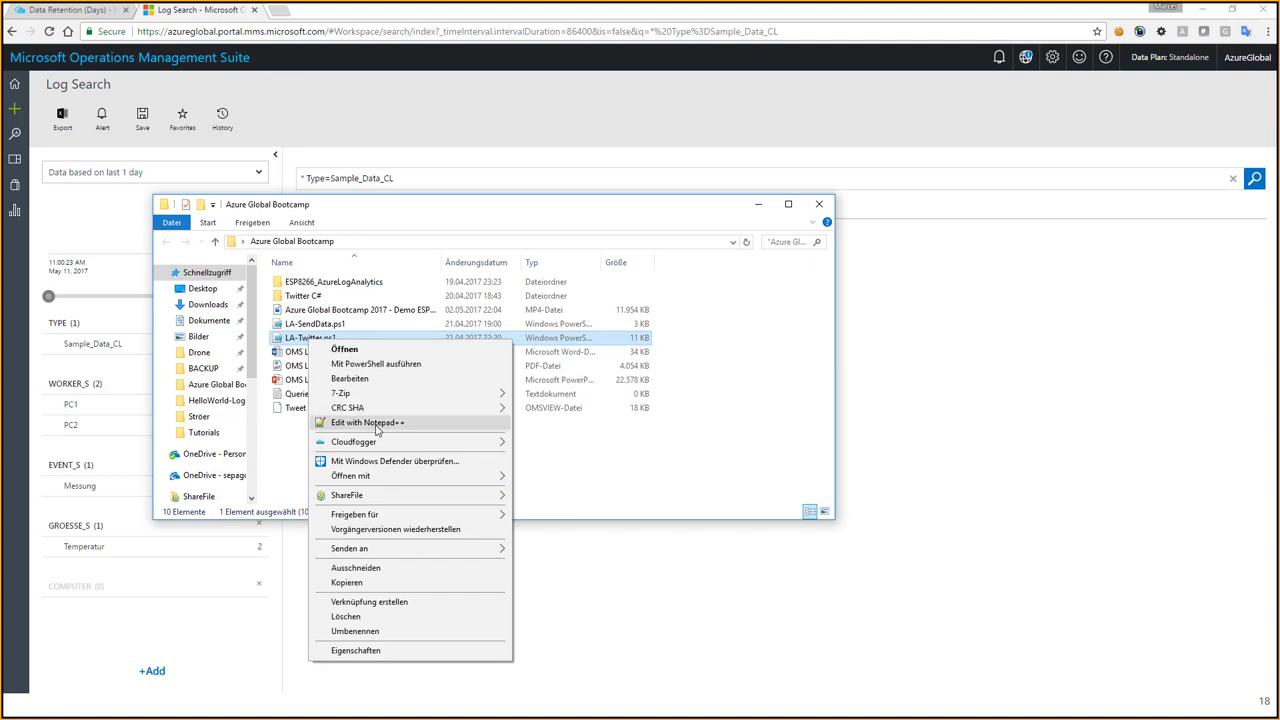
left_click(377, 430)
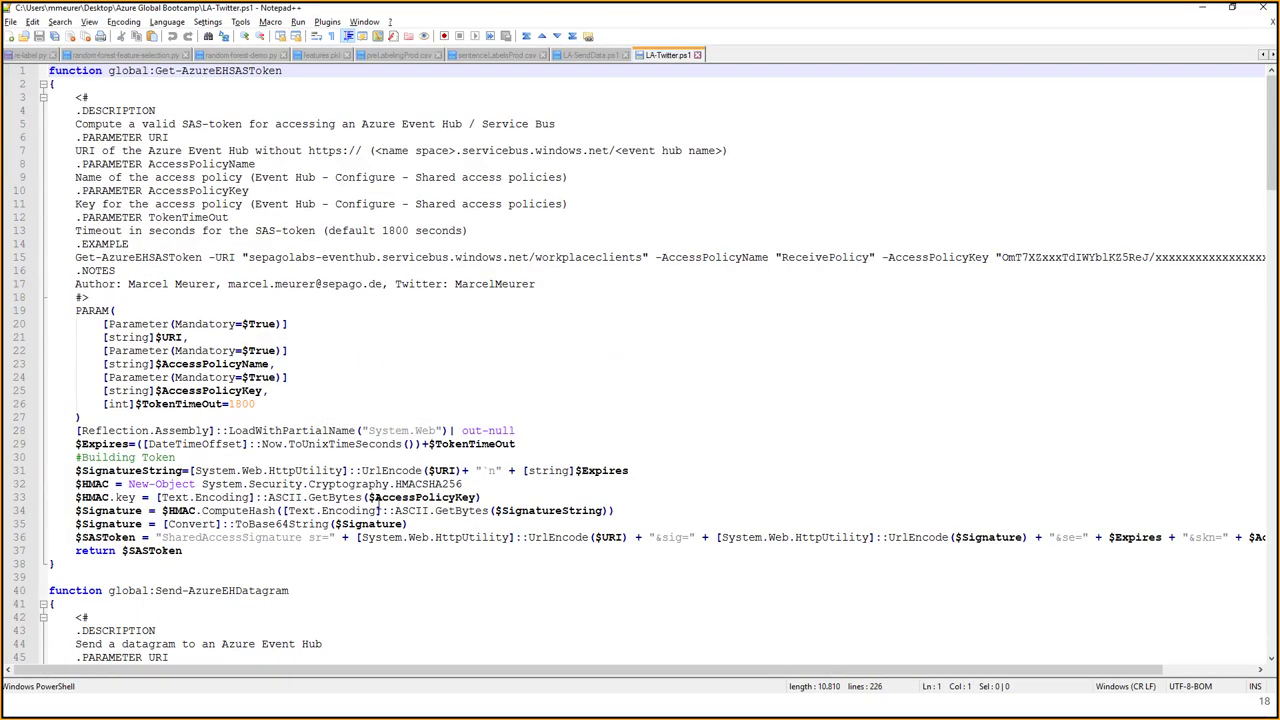
Highlight the comment line of tracked keywords, then minimize Notepad++ and return to PowerShell.
scroll(276, 518, "down", 20)
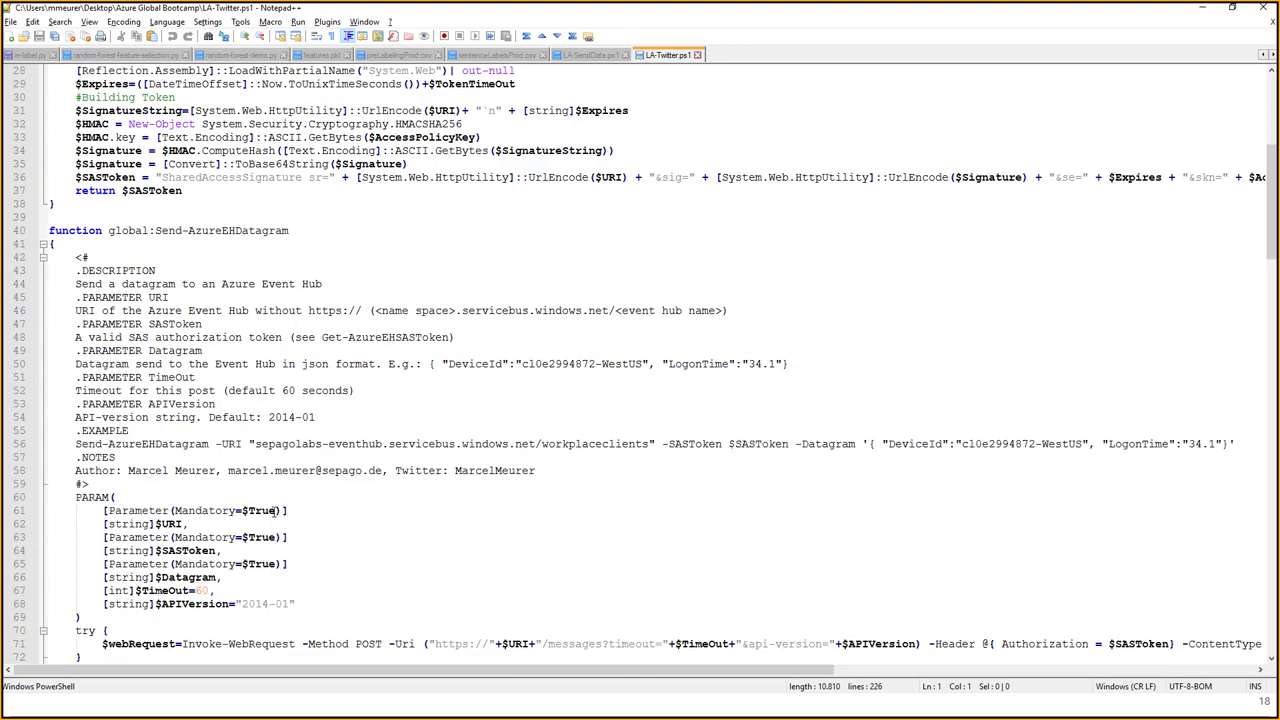
scroll(273, 512, "down", 20)
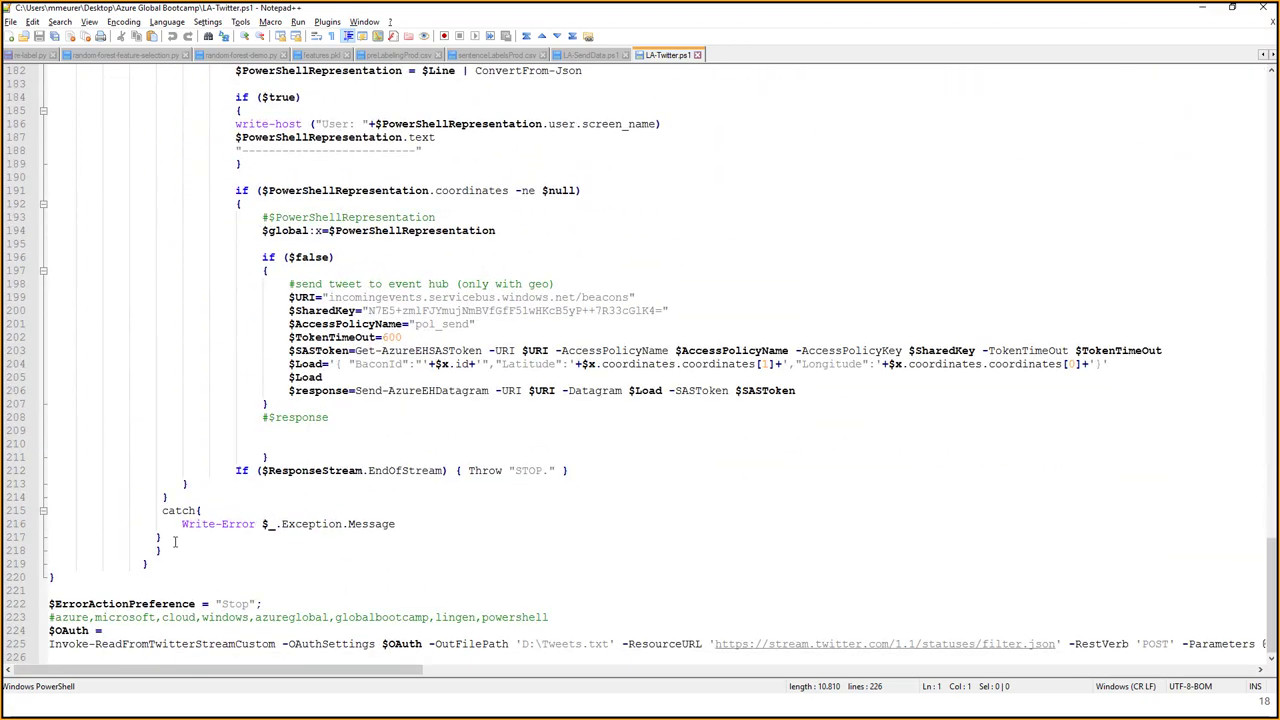
left_click_drag(50, 617, 570, 620)
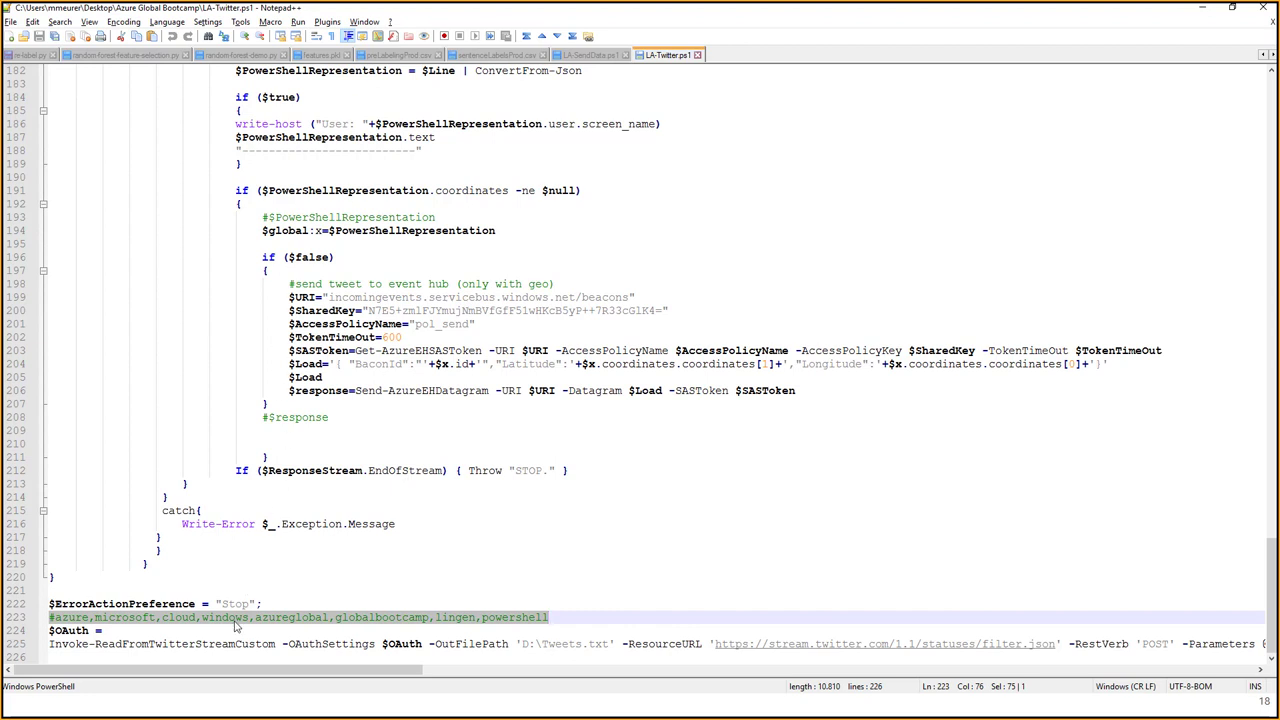
left_click(1203, 8)
key("alt+Tab")
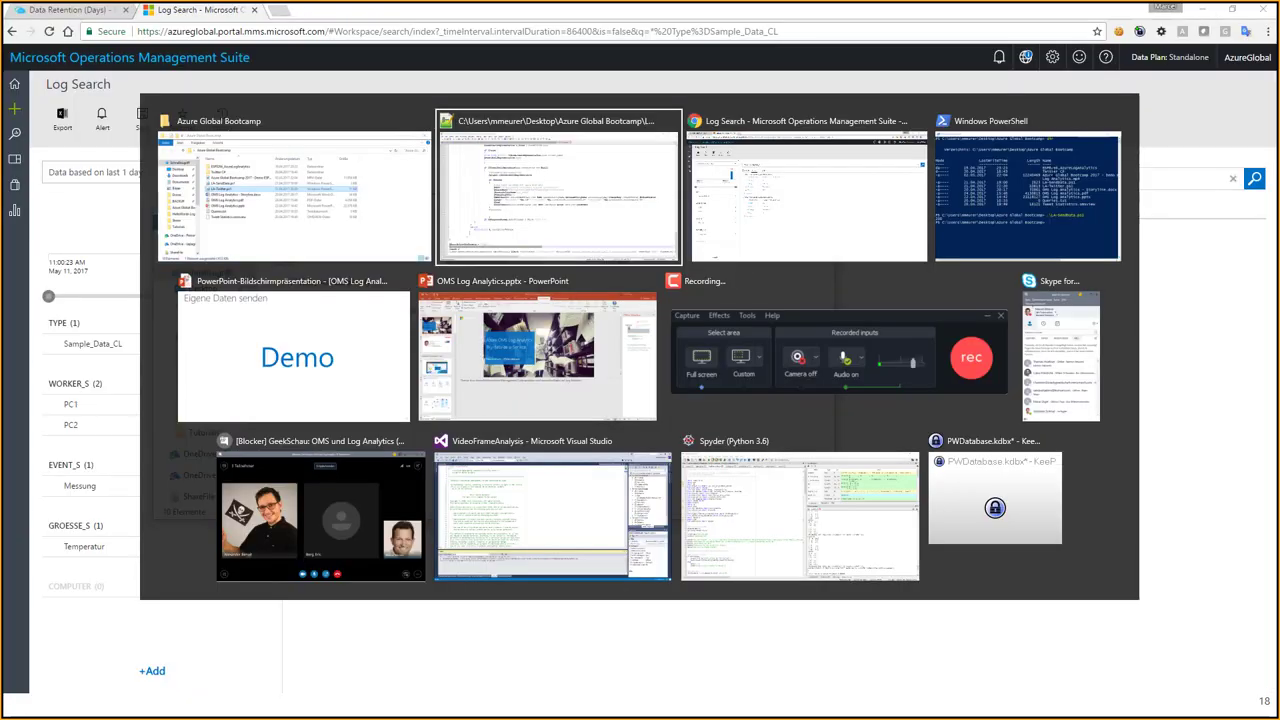
Run .\LA-Twitter.ps1 in a maximized PowerShell window to stream live tweets, then stop it with Ctrl+C.
key("alt+Tab")
key("alt+Tab")
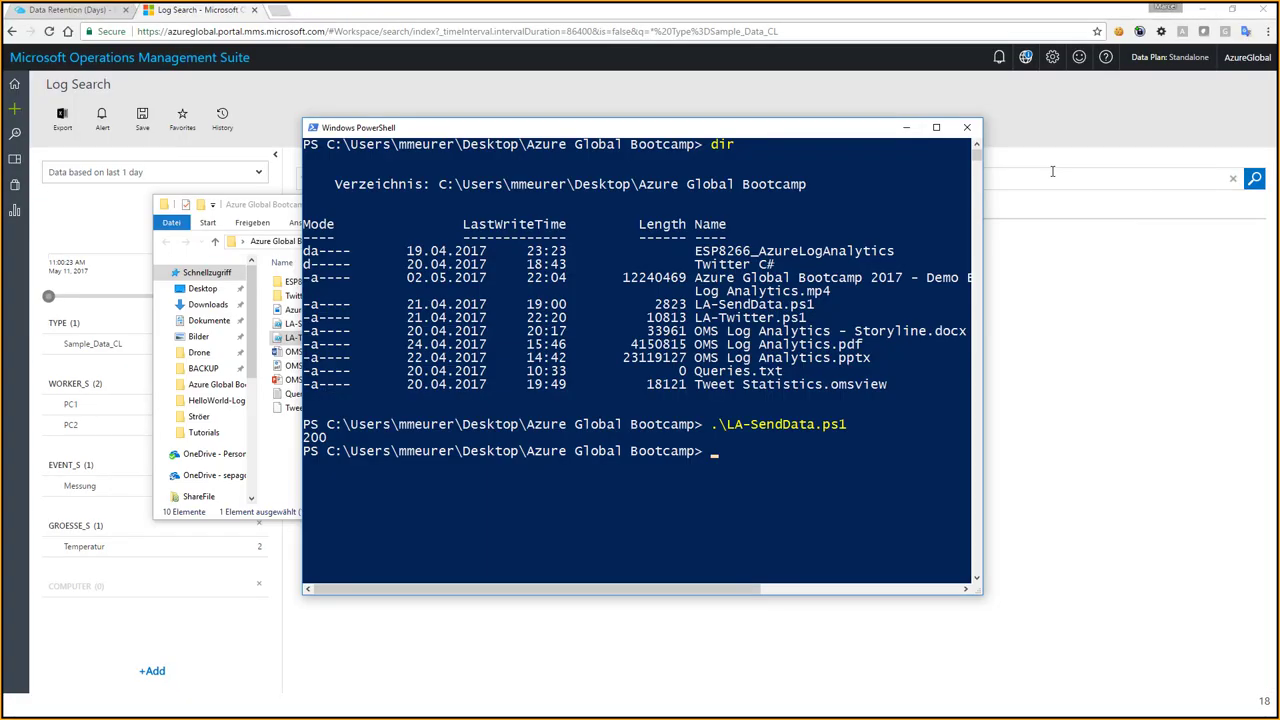
type("la-t")
key("Tab")
key("Return")
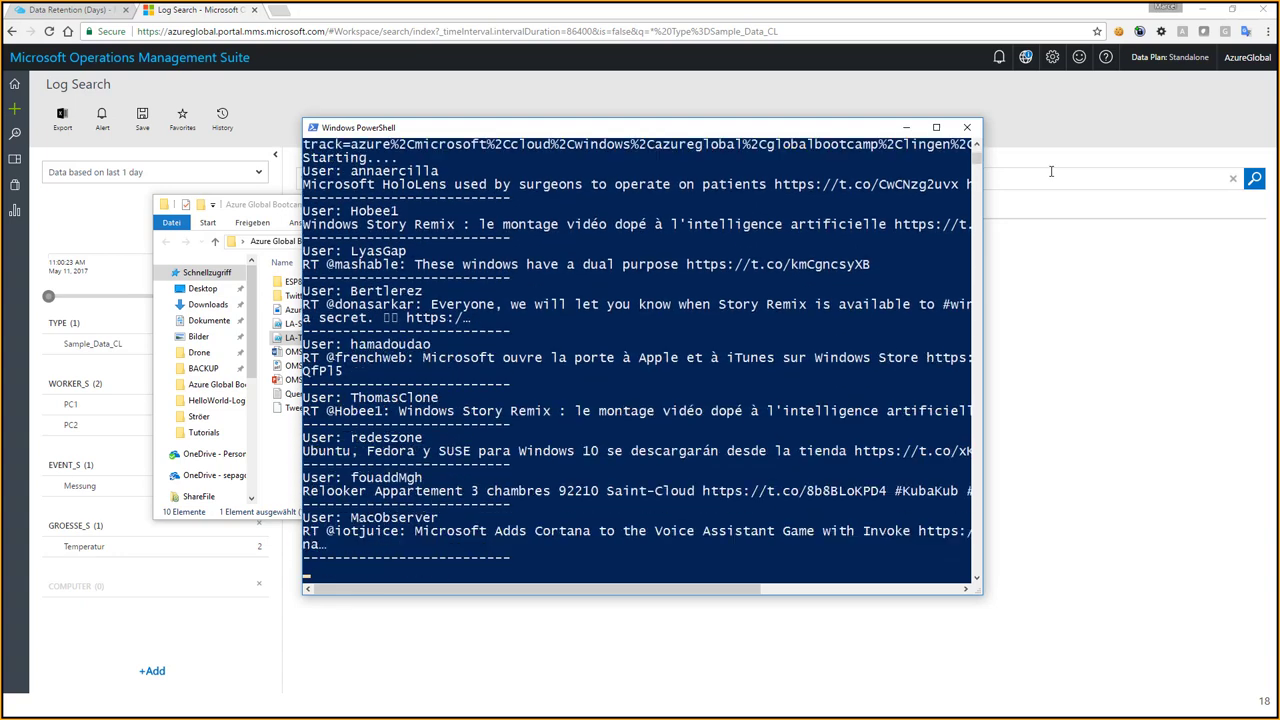
left_click(935, 128)
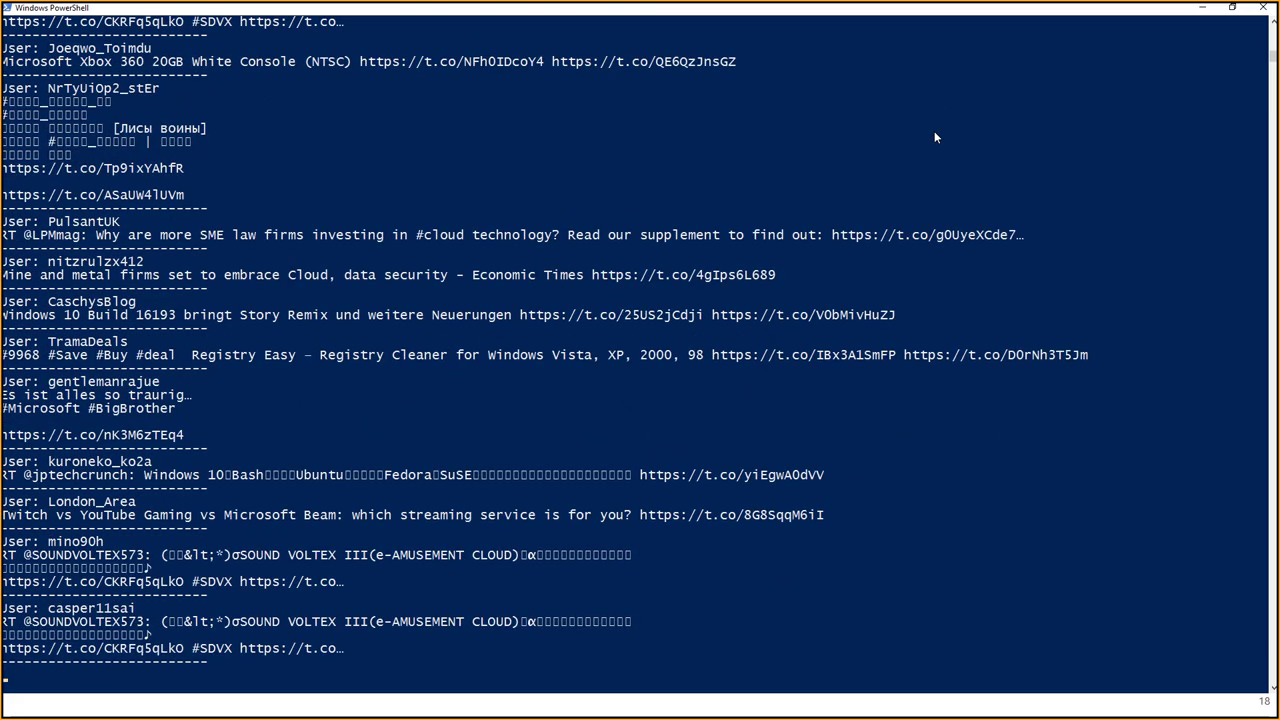
key("ctrl+c")
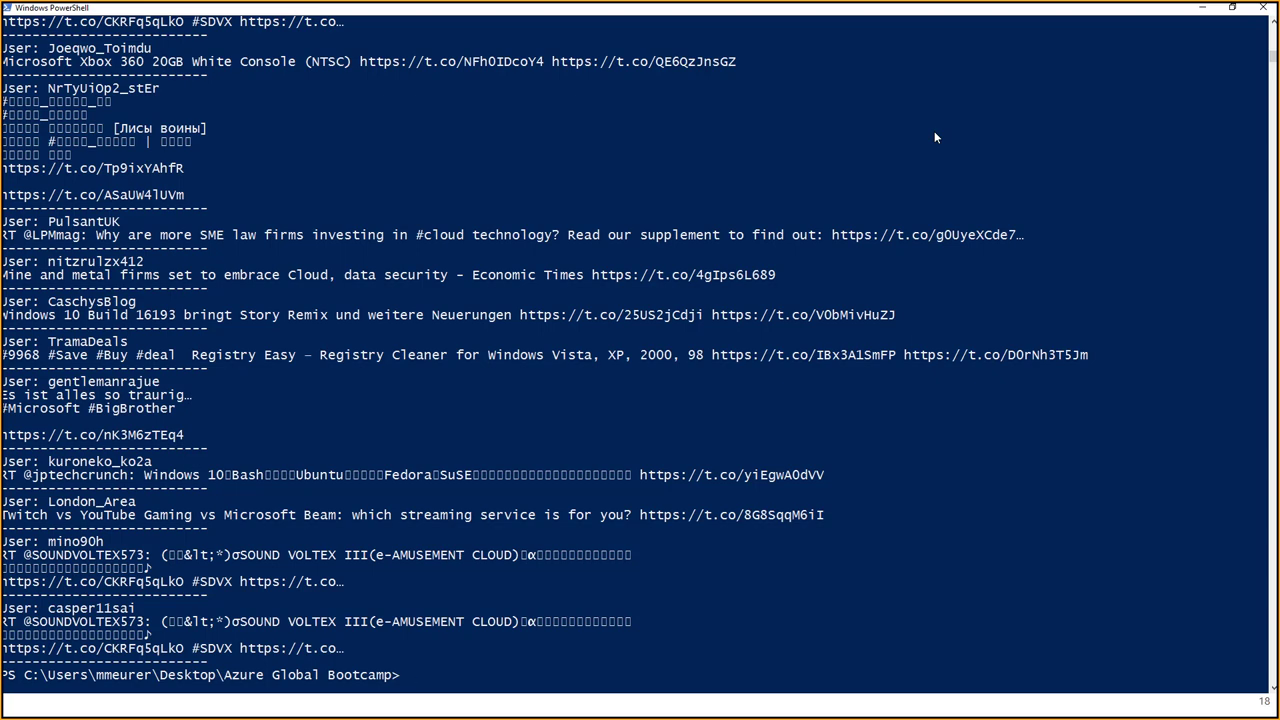
Change into the Twitter C# folder and list its files.
type("dir")
key("Return")
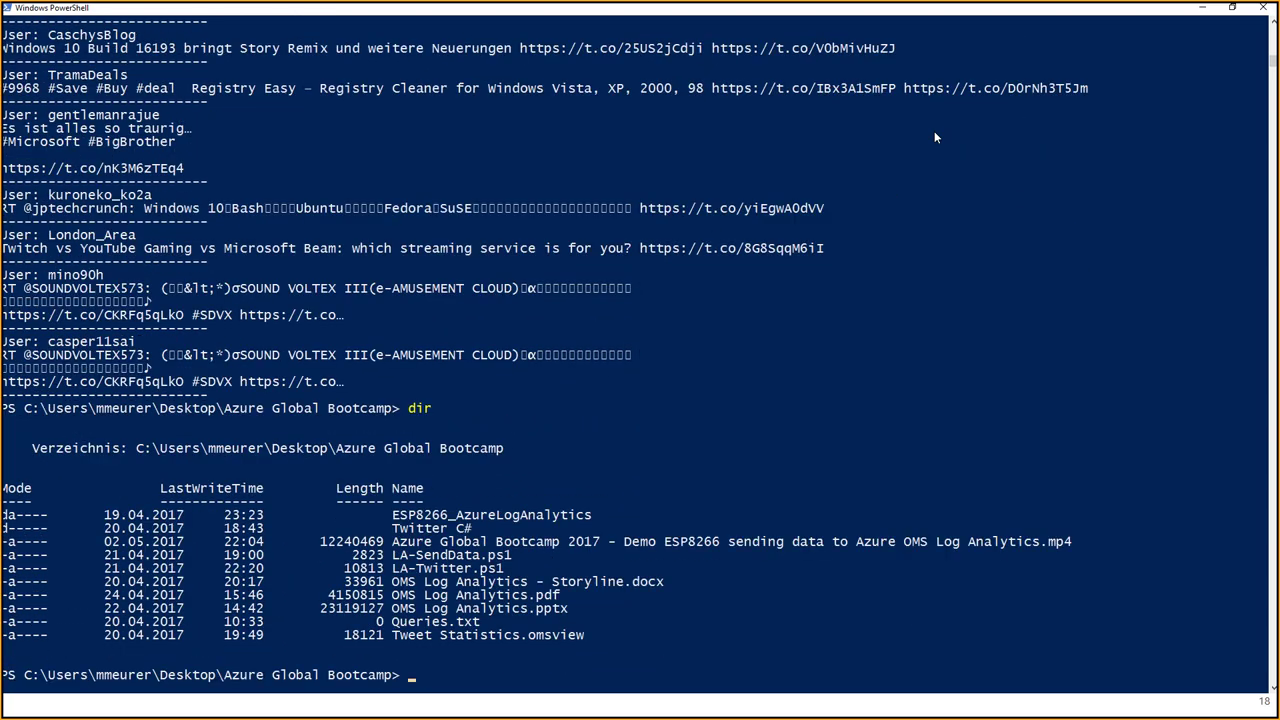
type("cd tw")
key("Tab")
key("Return")
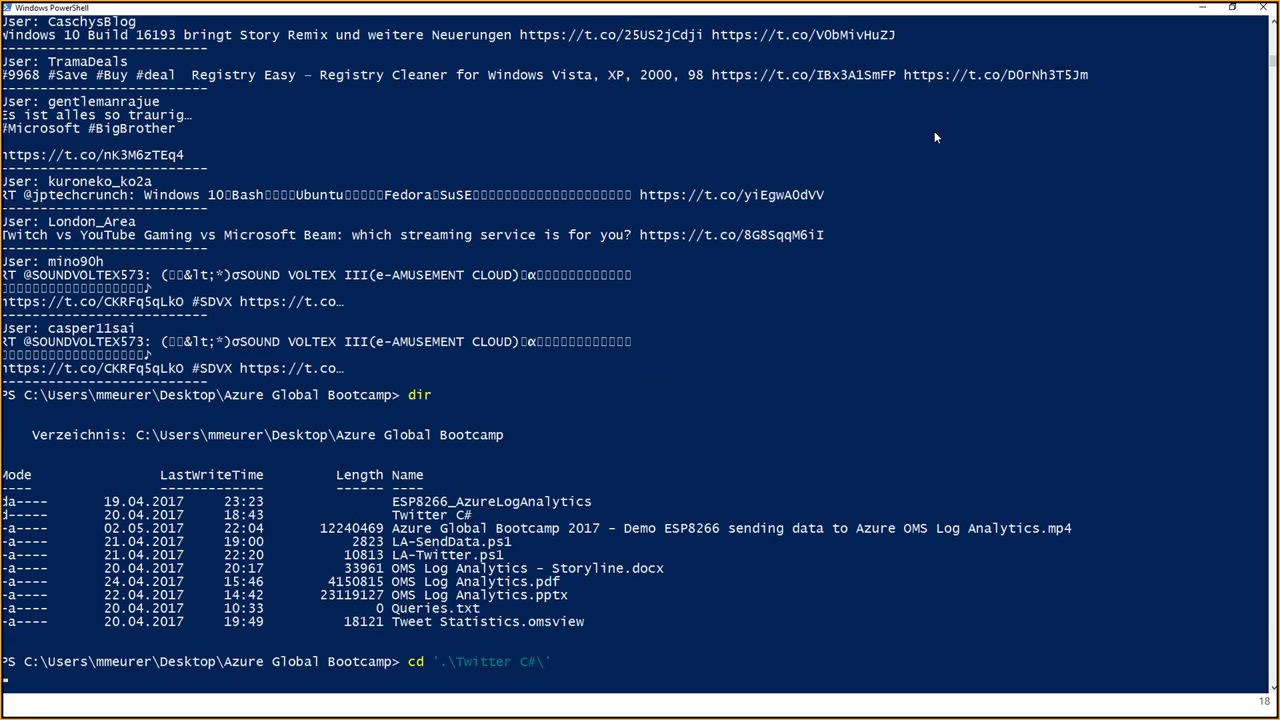
type("dir")
key("Return")
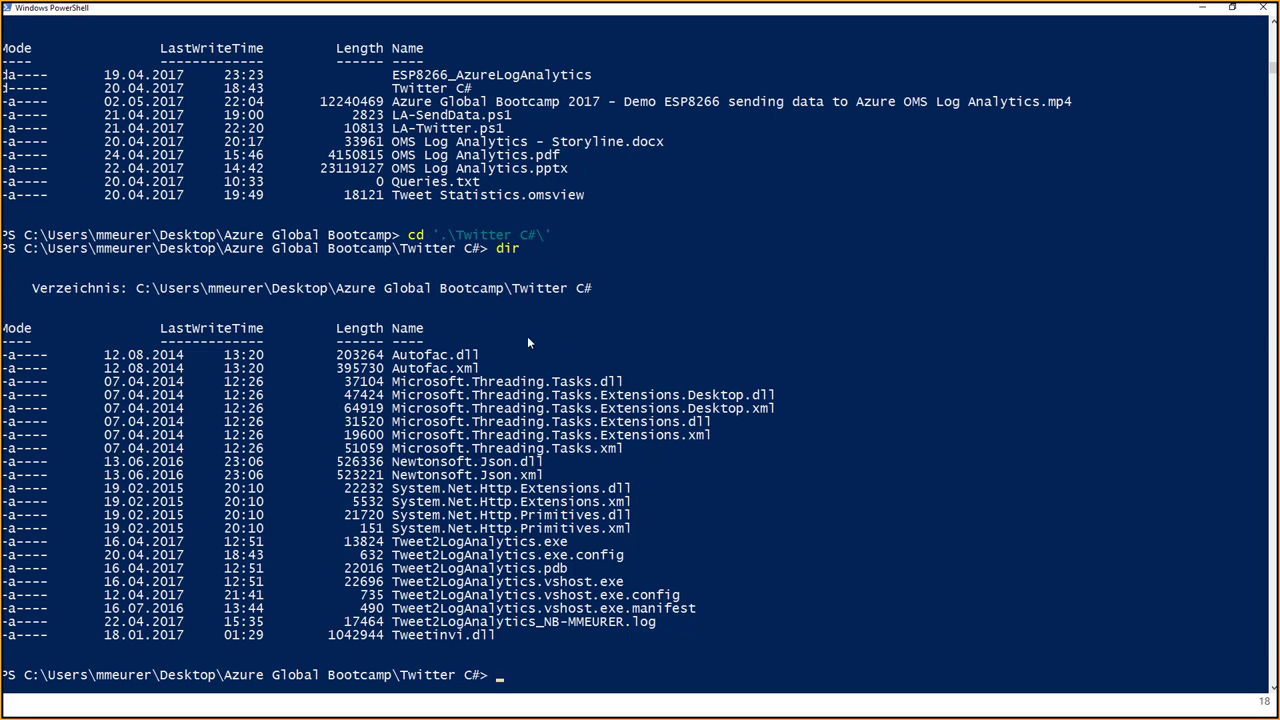
Run .\Tweet2LogAnalytics.exe to capture one tweet as JSON, then highlight its CoordLon and CoordLat values.
type(".\\Tw")
key("Tab")
key("Return")
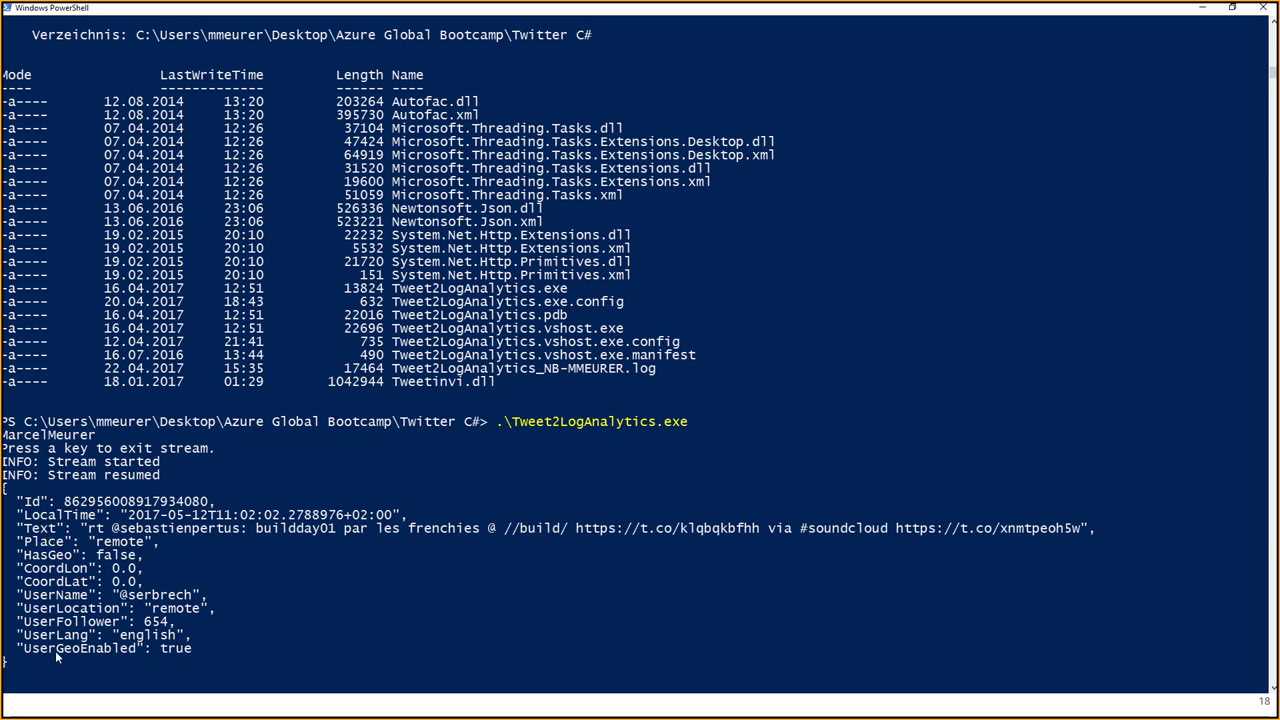
key("Return")
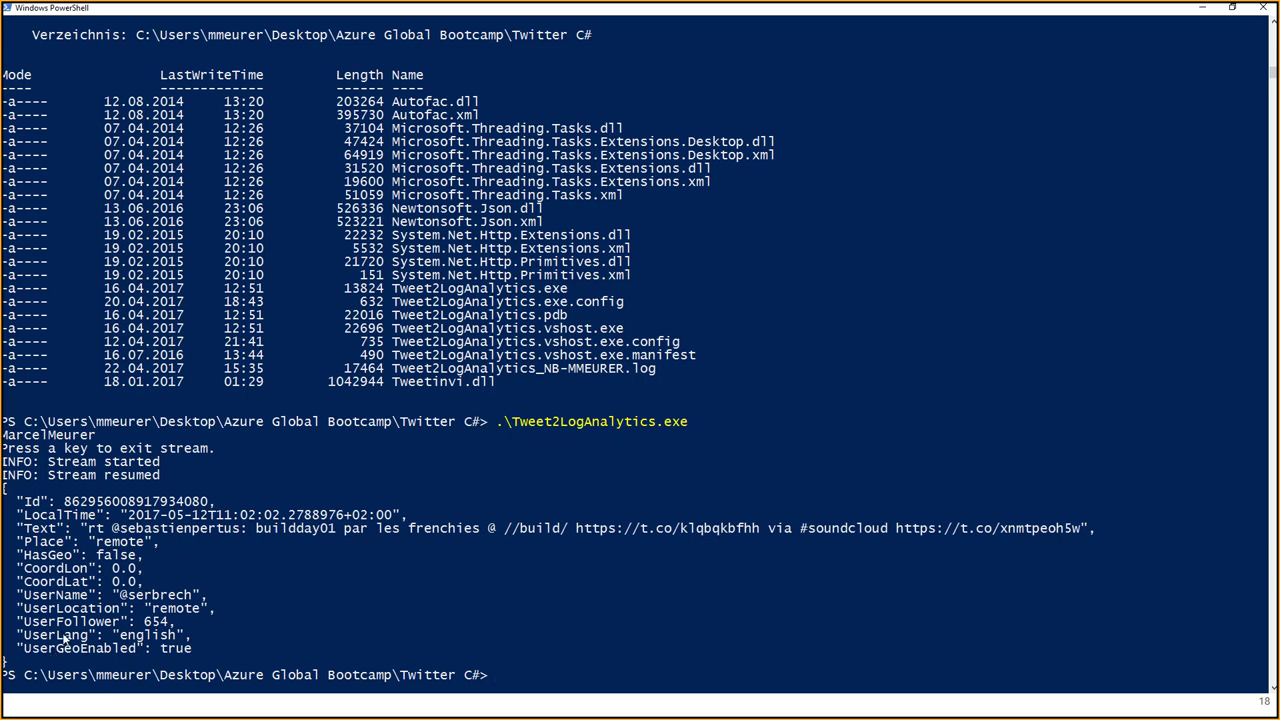
scroll(62, 639, "down", 3)
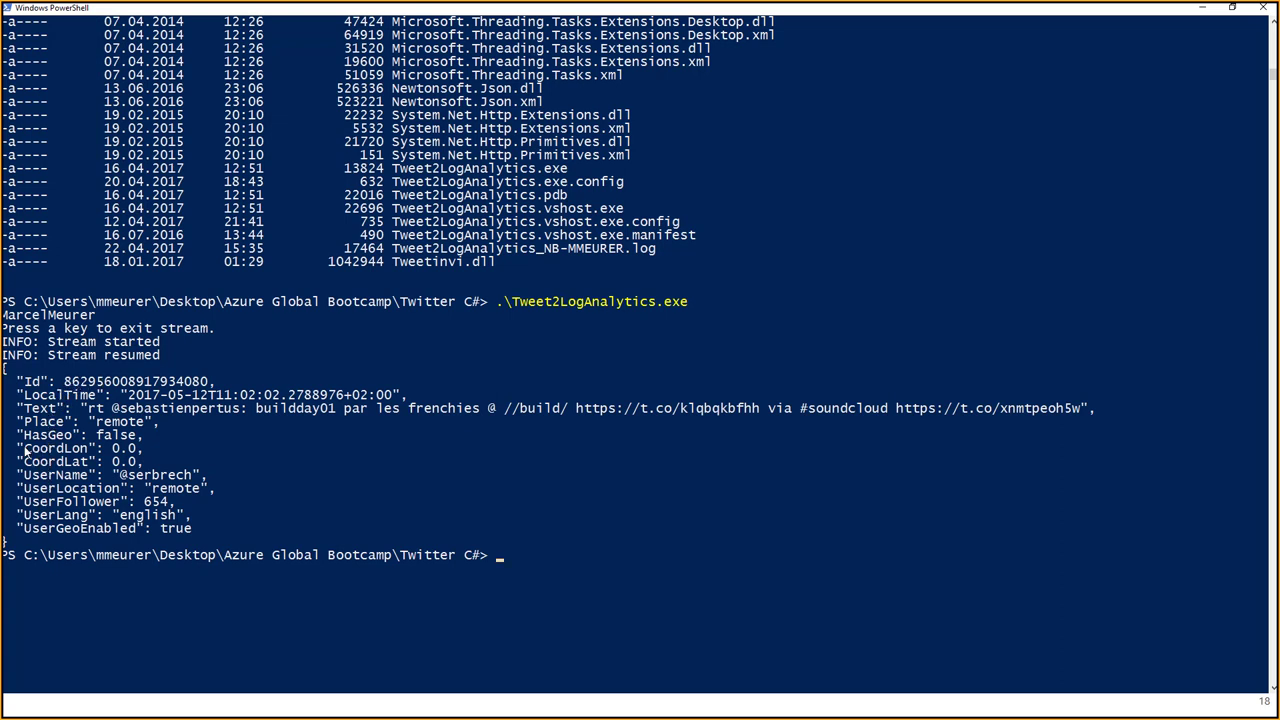
left_click_drag(26, 450, 155, 470)
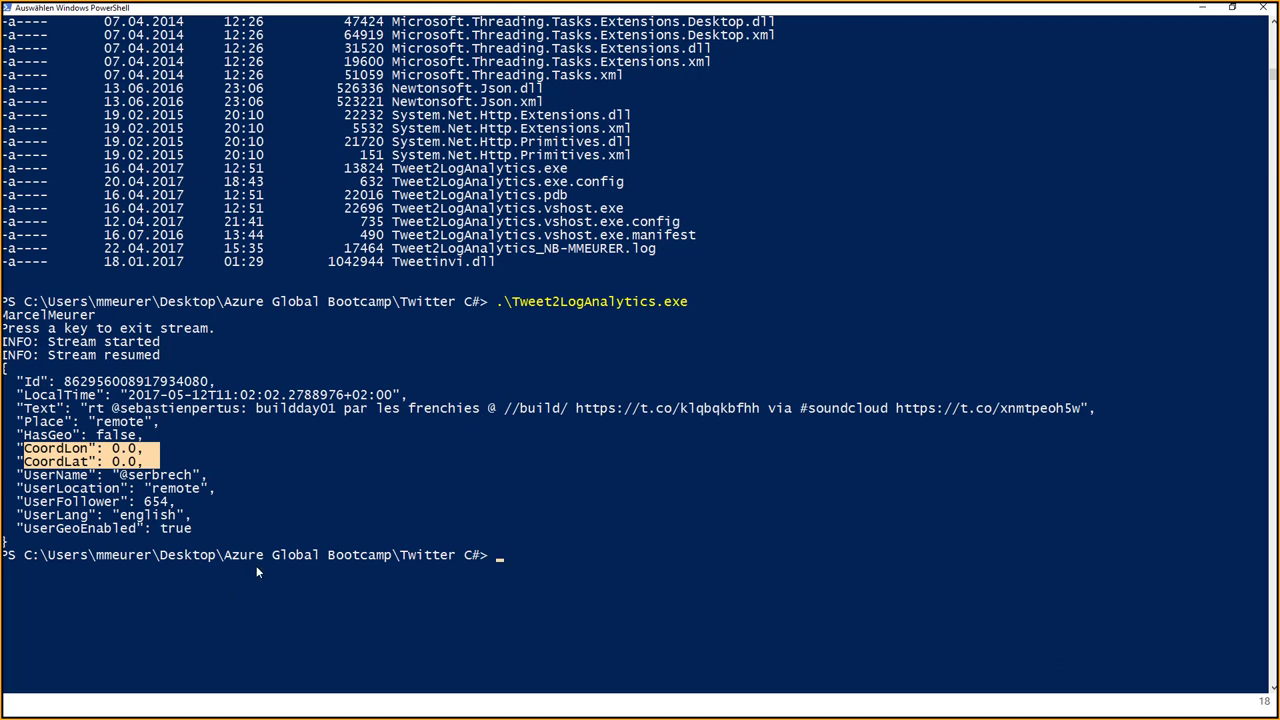
key("alt+Tab")
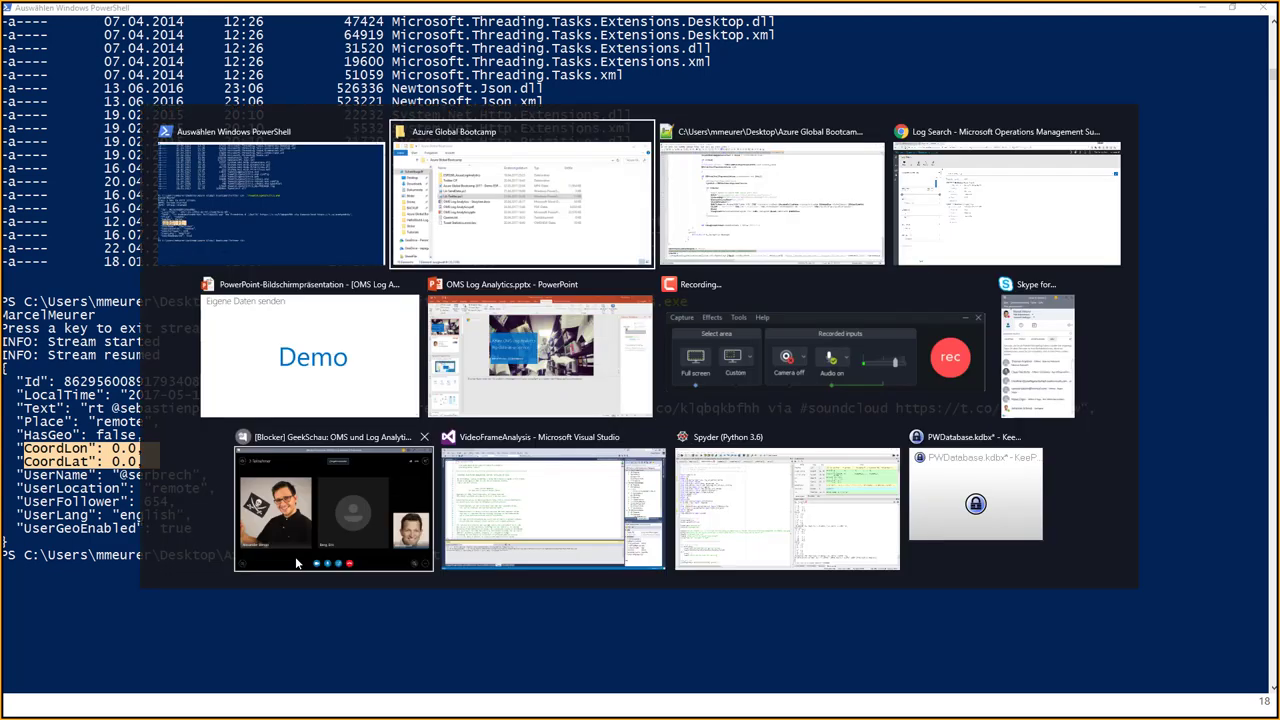
Open the WebJobs list of the ITPC-GAB-WebJobs app service and select the Tweet2LogAnalytics job.
left_click(960, 200)
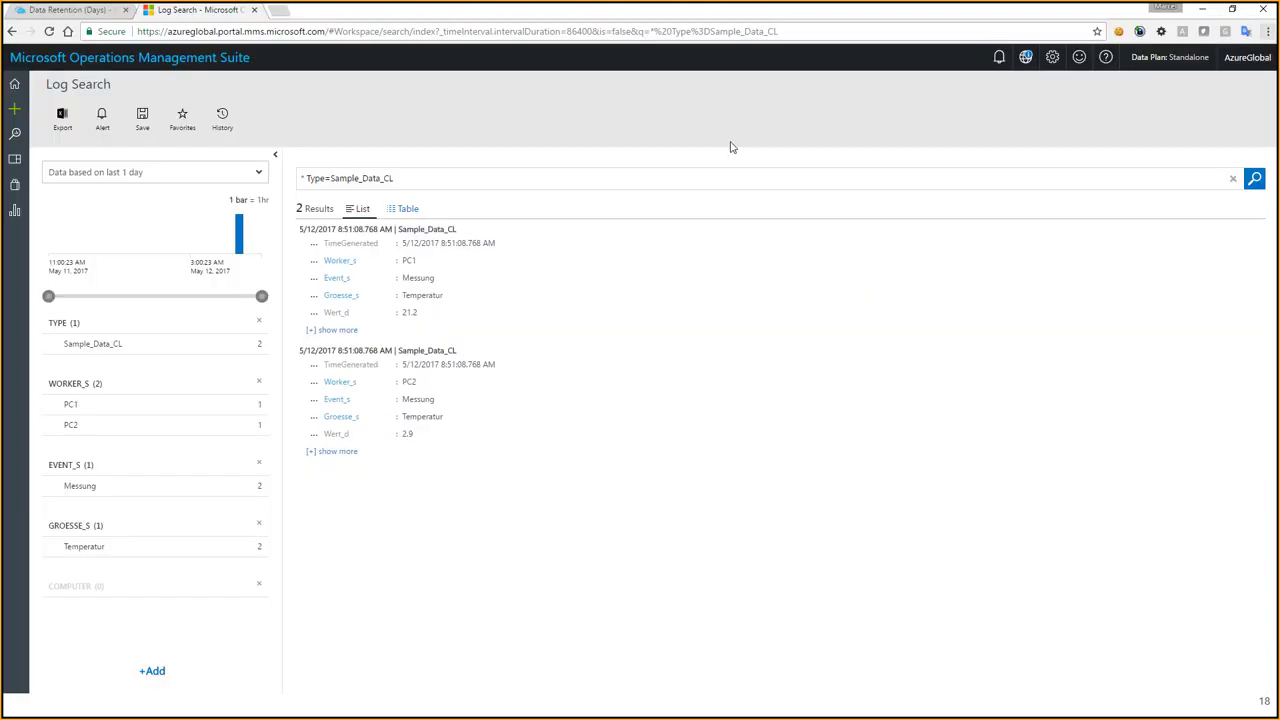
left_click(88, 10)
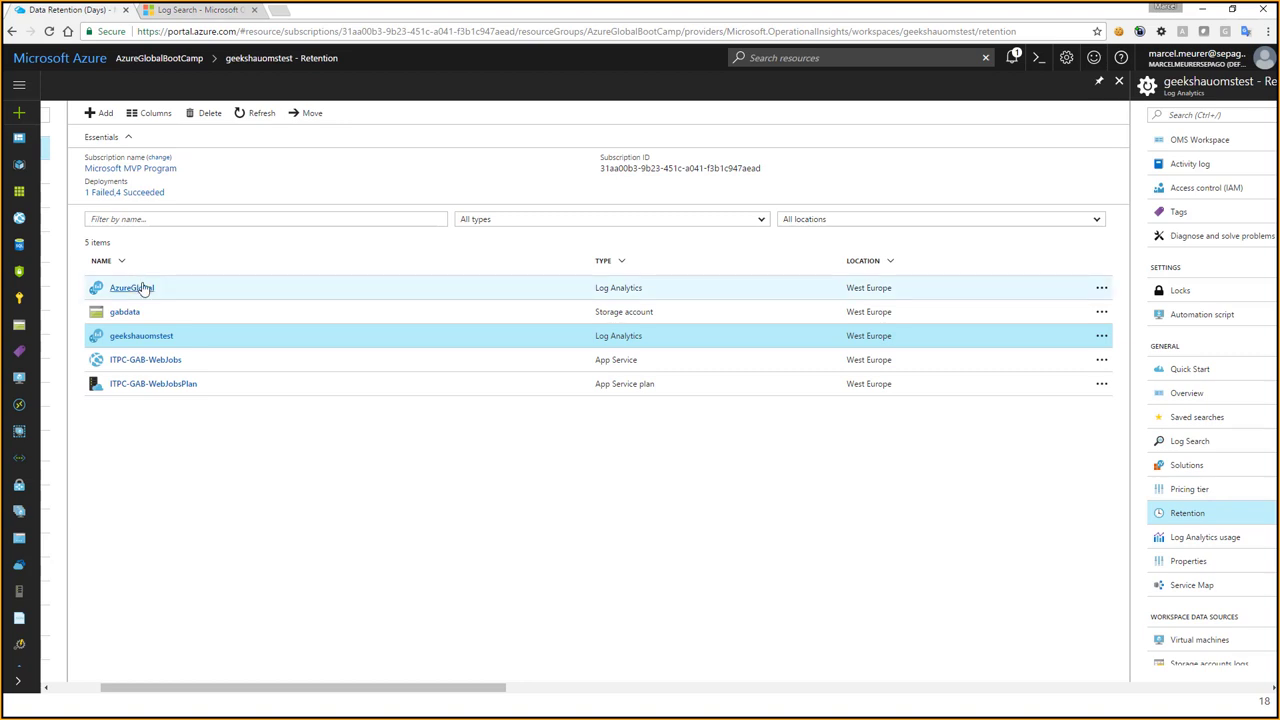
left_click(147, 362)
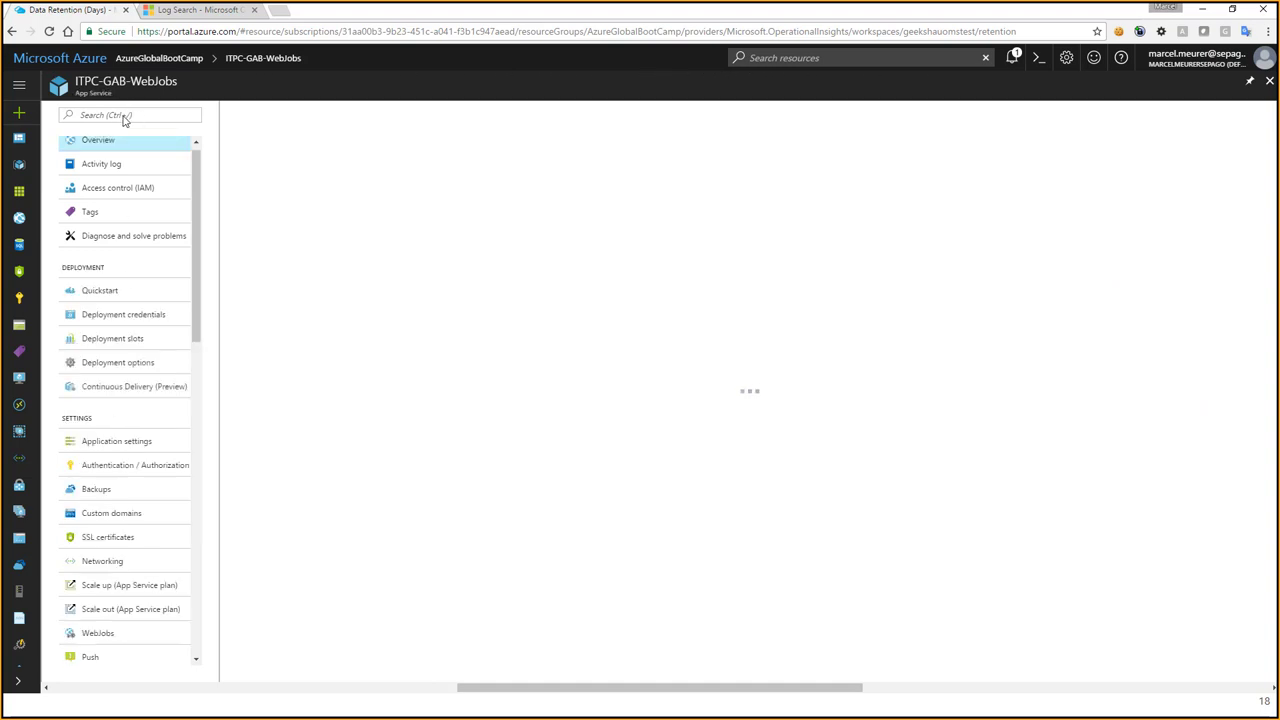
left_click(124, 116)
type("job")
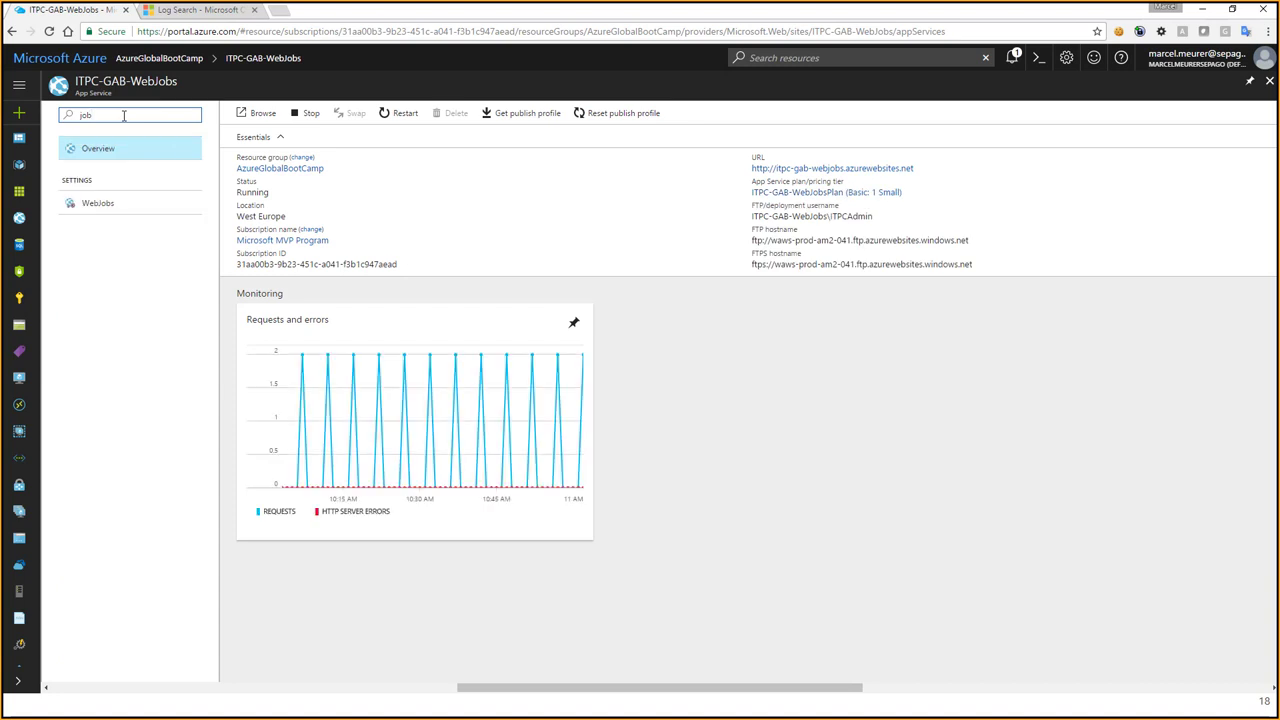
left_click(107, 210)
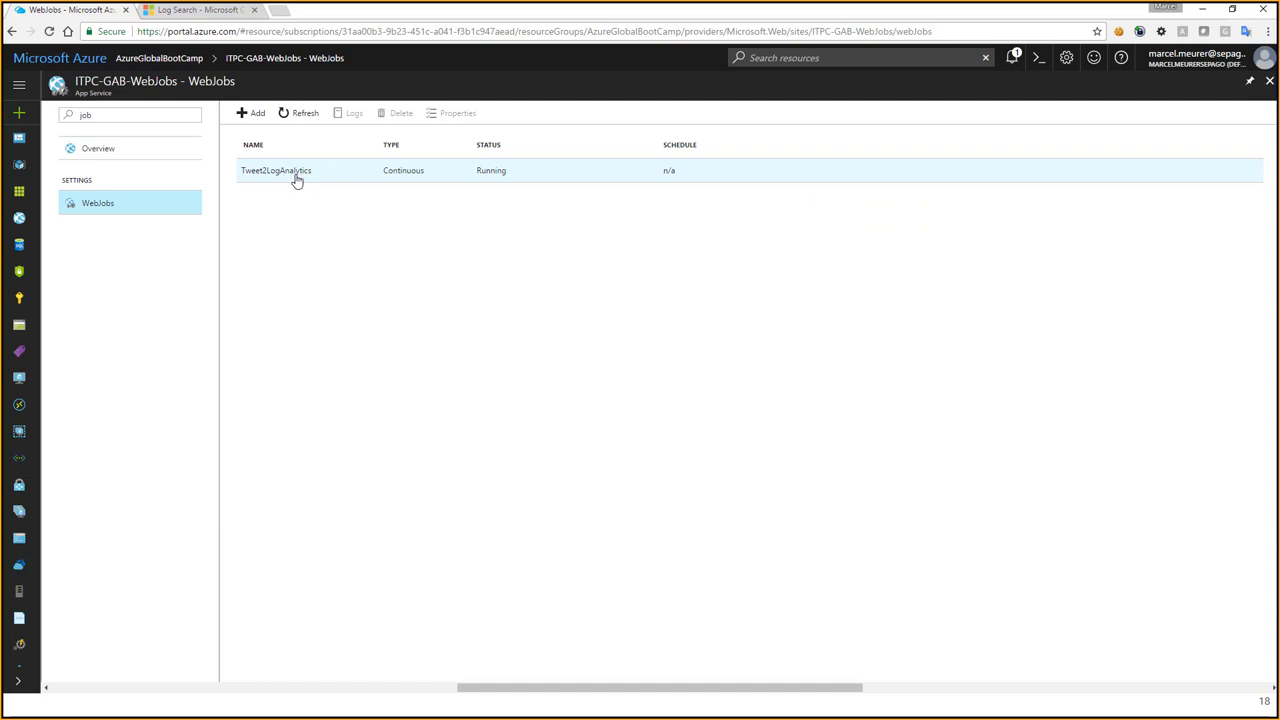
left_click(296, 180)
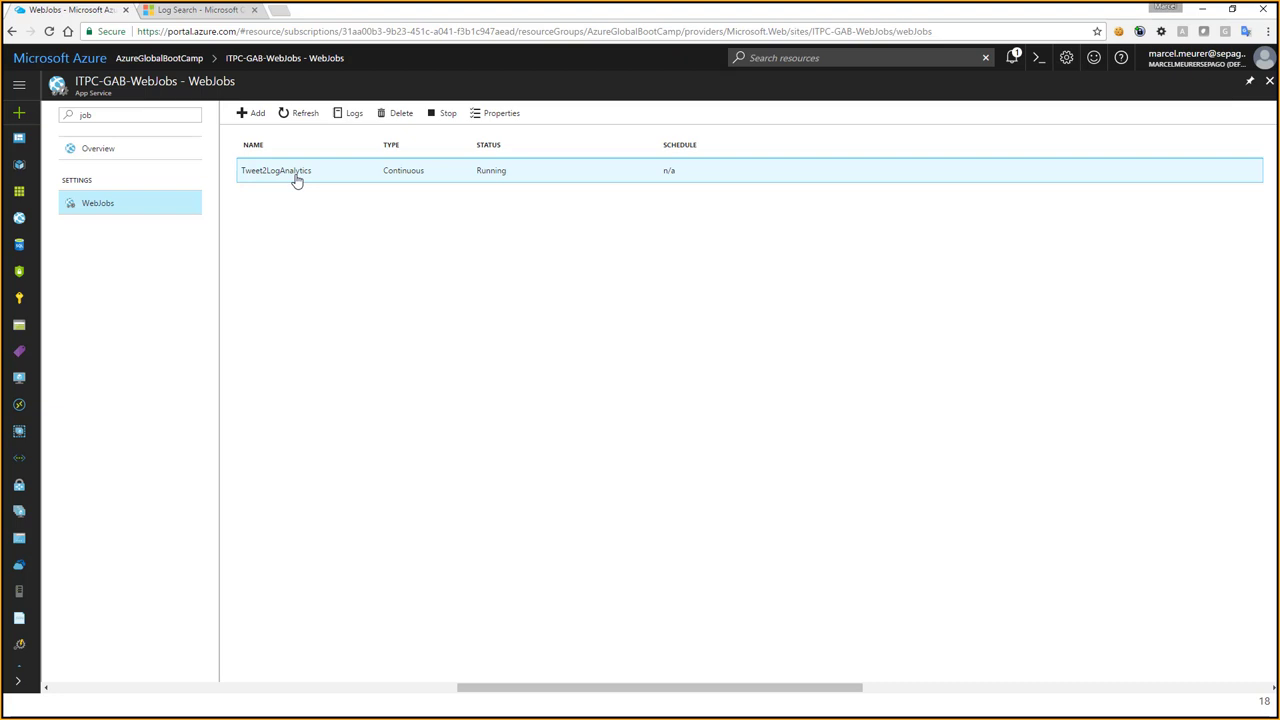
Replace the Log Search query with * and run it to return all records.
left_click(205, 10)
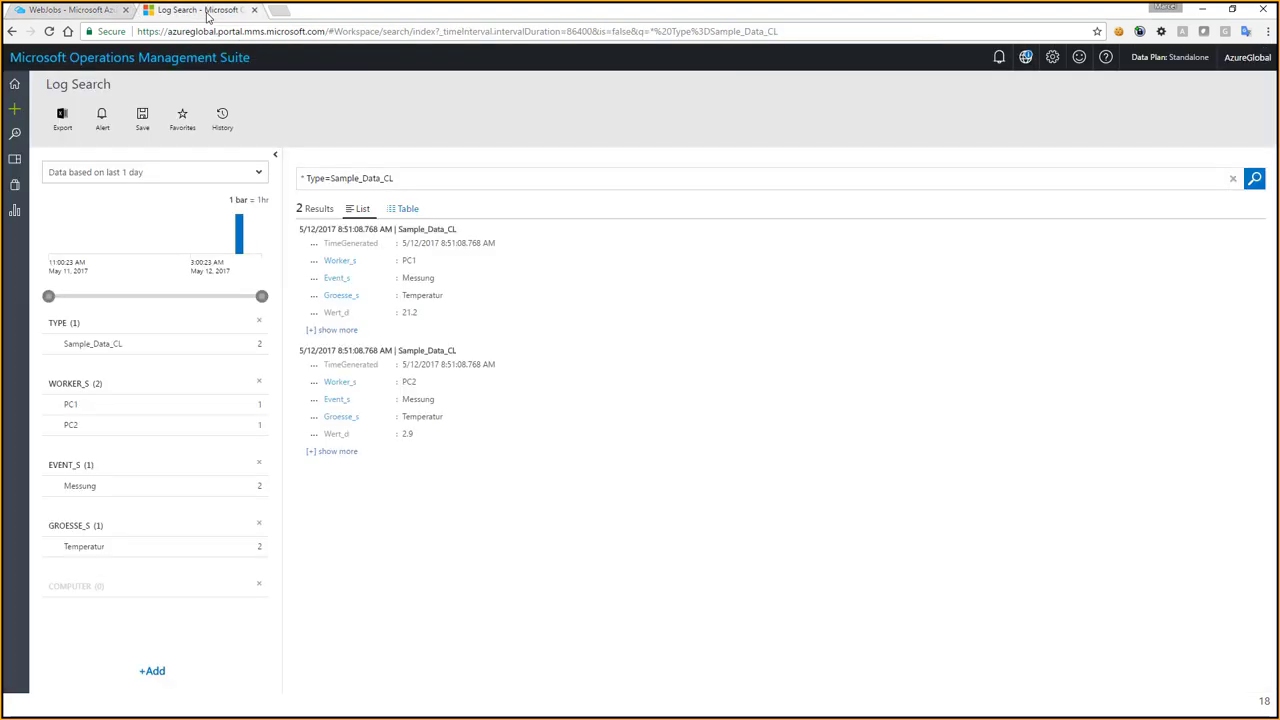
triple_click(310, 178)
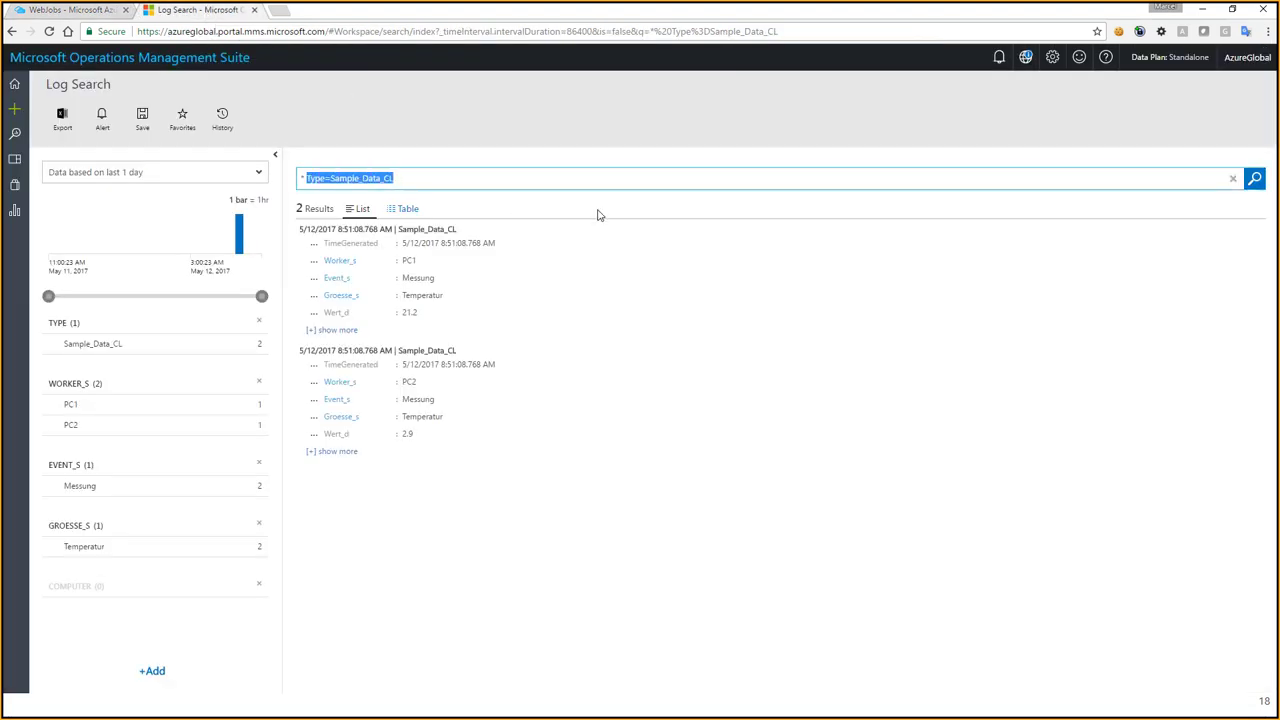
type("*")
key("Return")
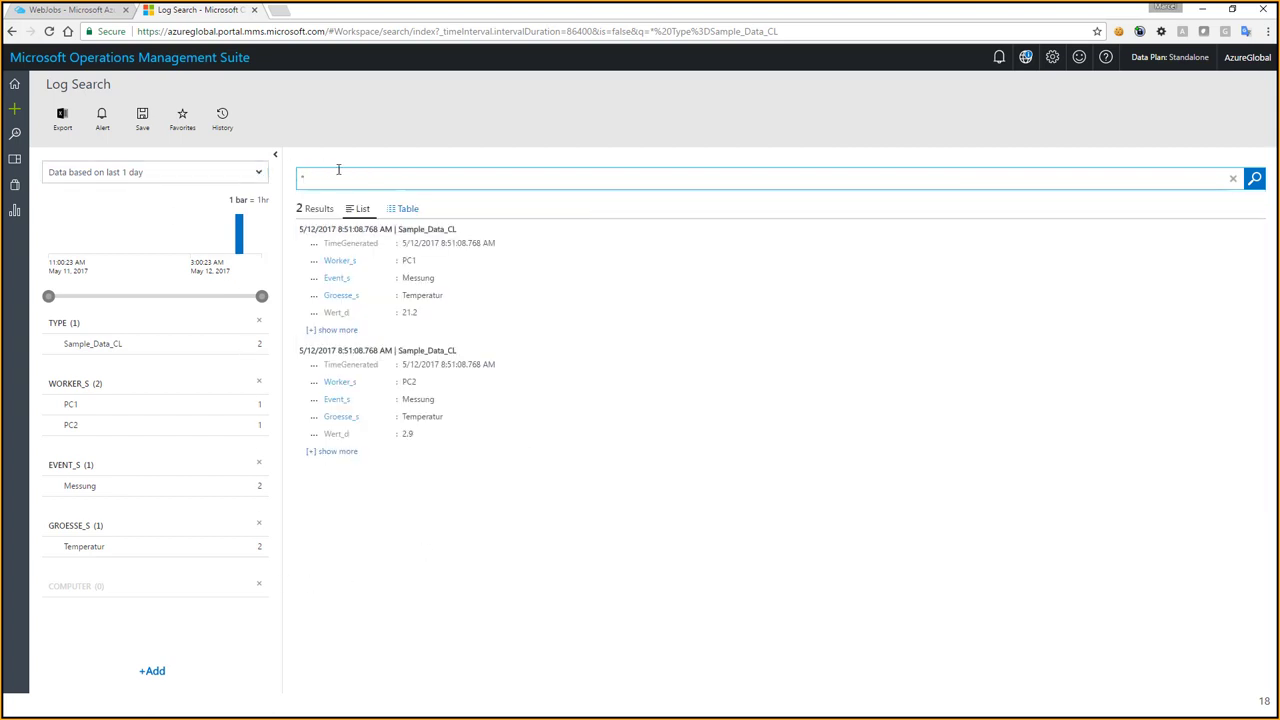
key("Return")
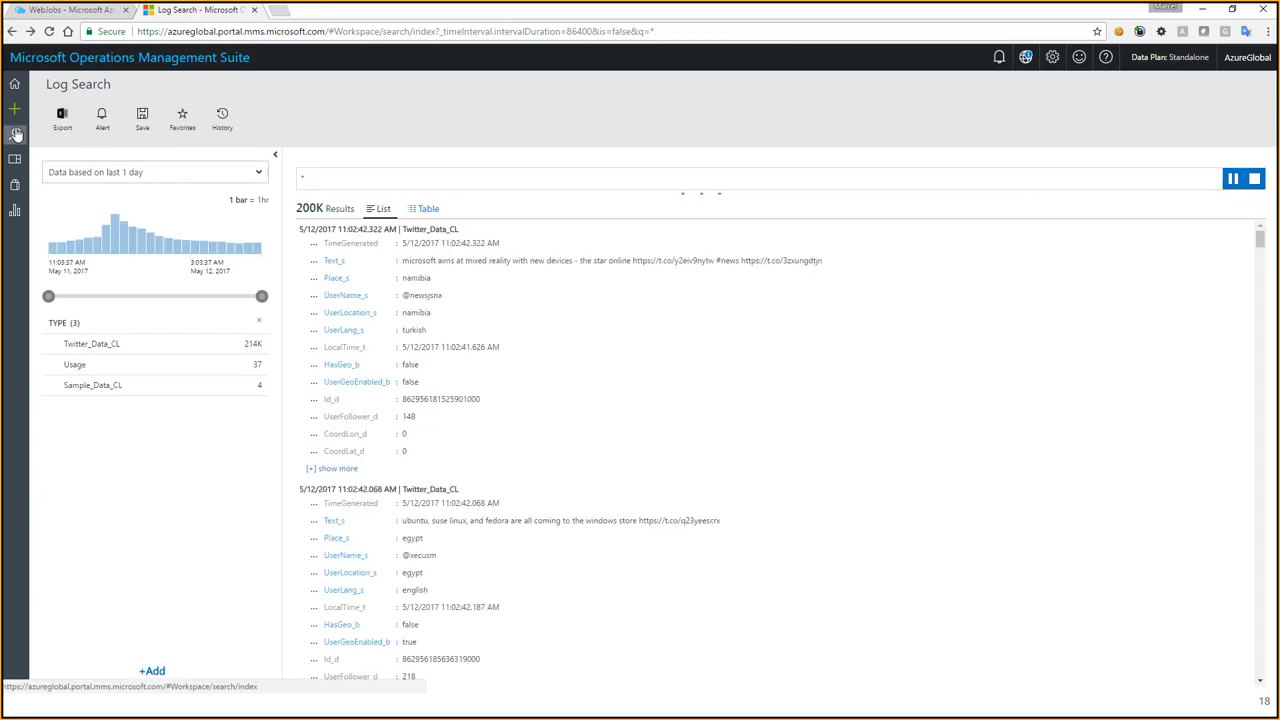
left_click_drag(15, 132, 70, 105)
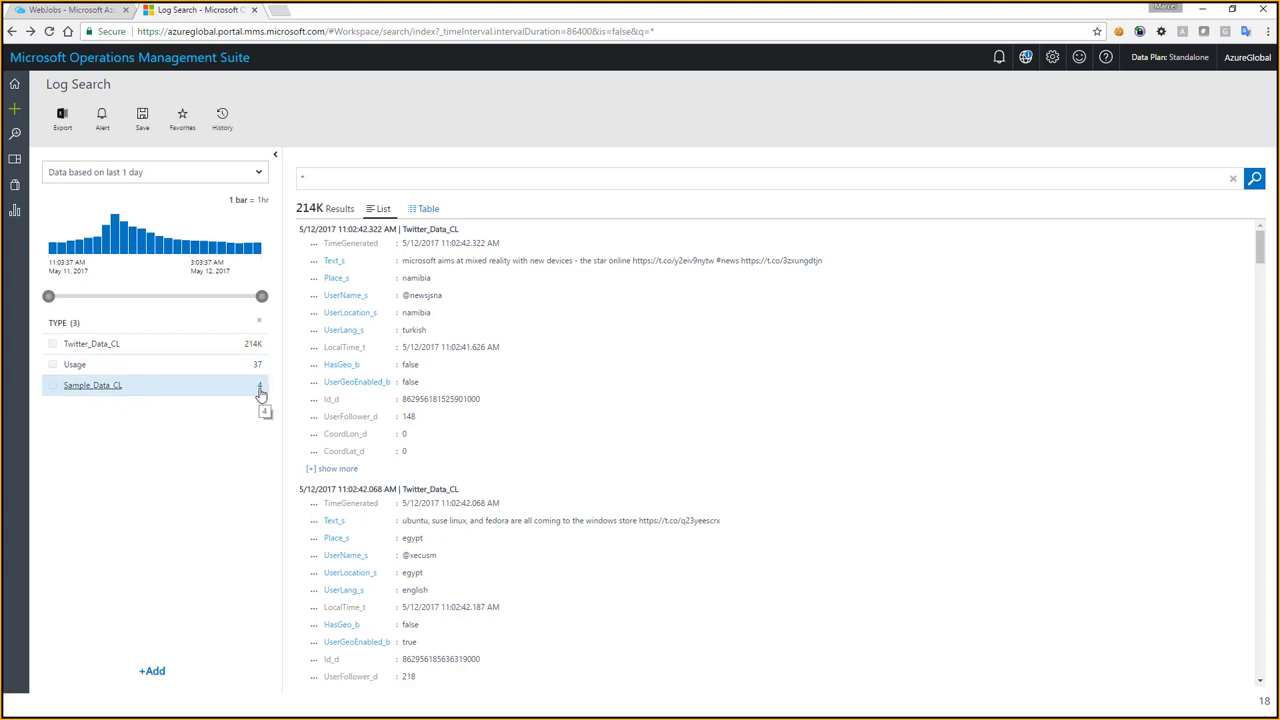
Filter Log Search to Type=Twitter_Data_CL and display the 214K records in Table view.
left_click(111, 344)
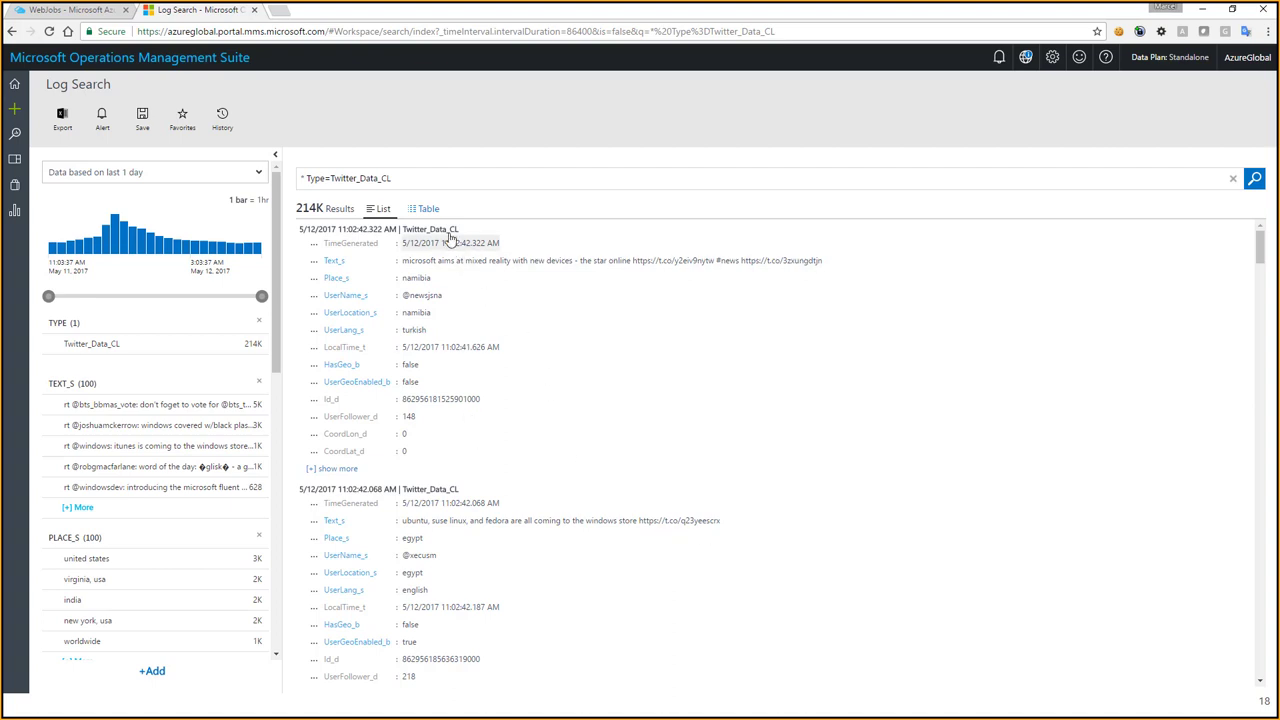
left_click(428, 209)
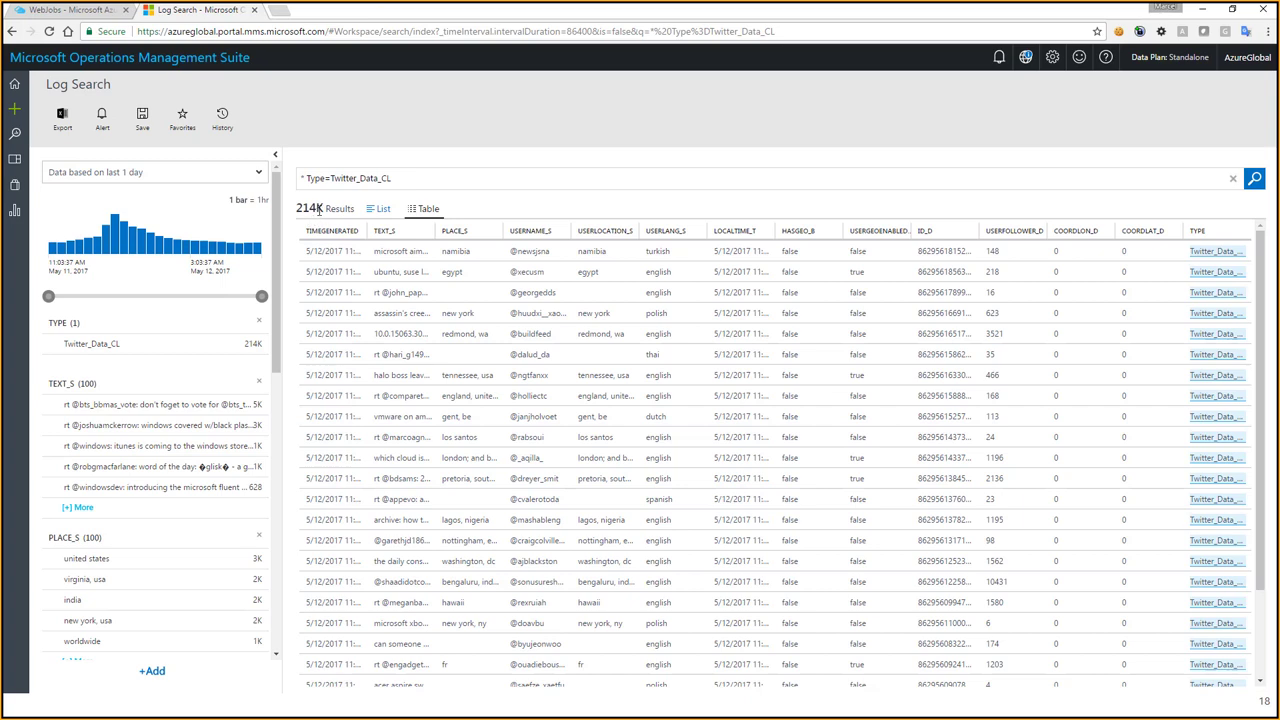
left_click_drag(324, 208, 295, 207)
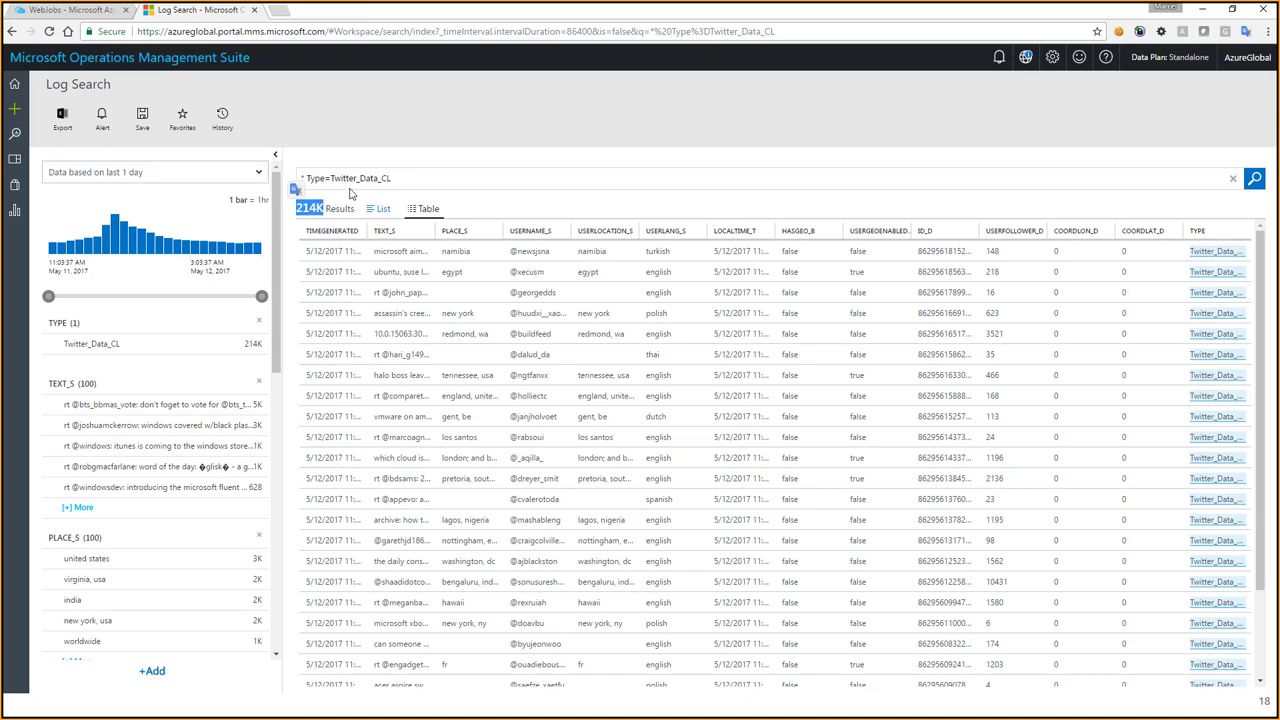
Run Type=Twitter_Data_CL|measure count() by UserName_s to chart tweets per user, then start a userName_s filter.
left_click(305, 180)
key("BackSpace")
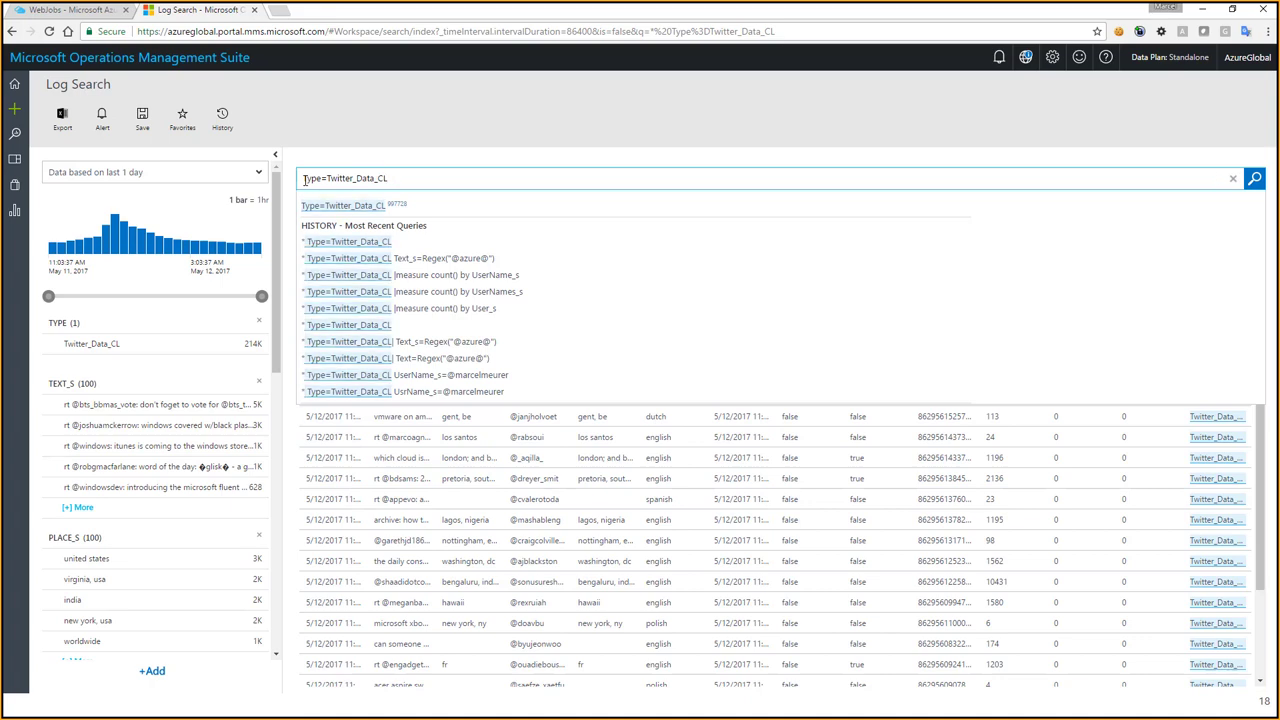
type("|")
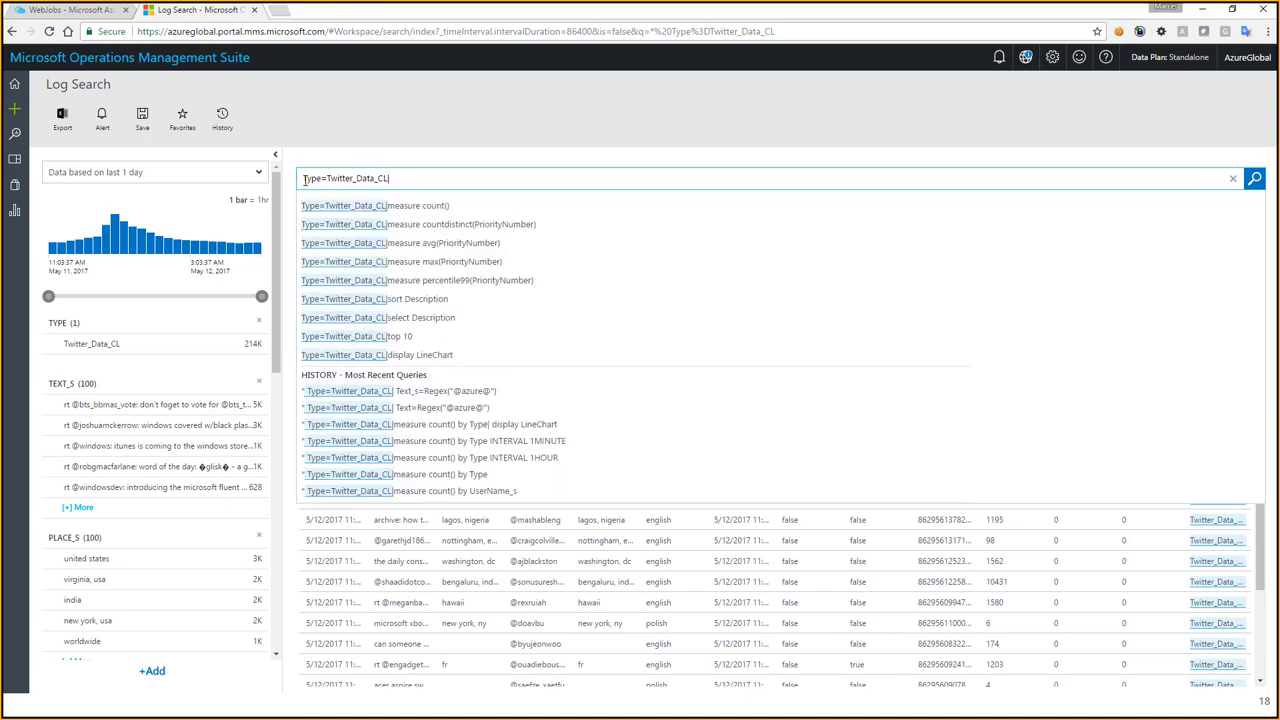
type("m")
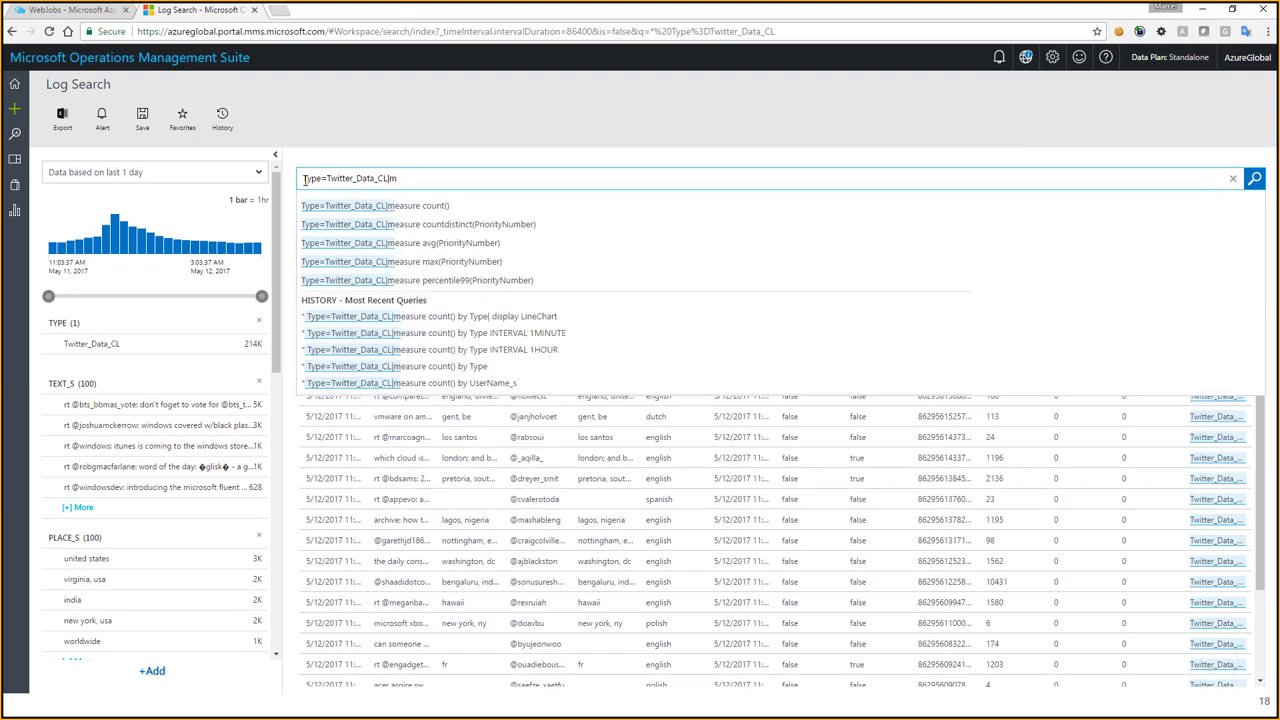
type("easur")
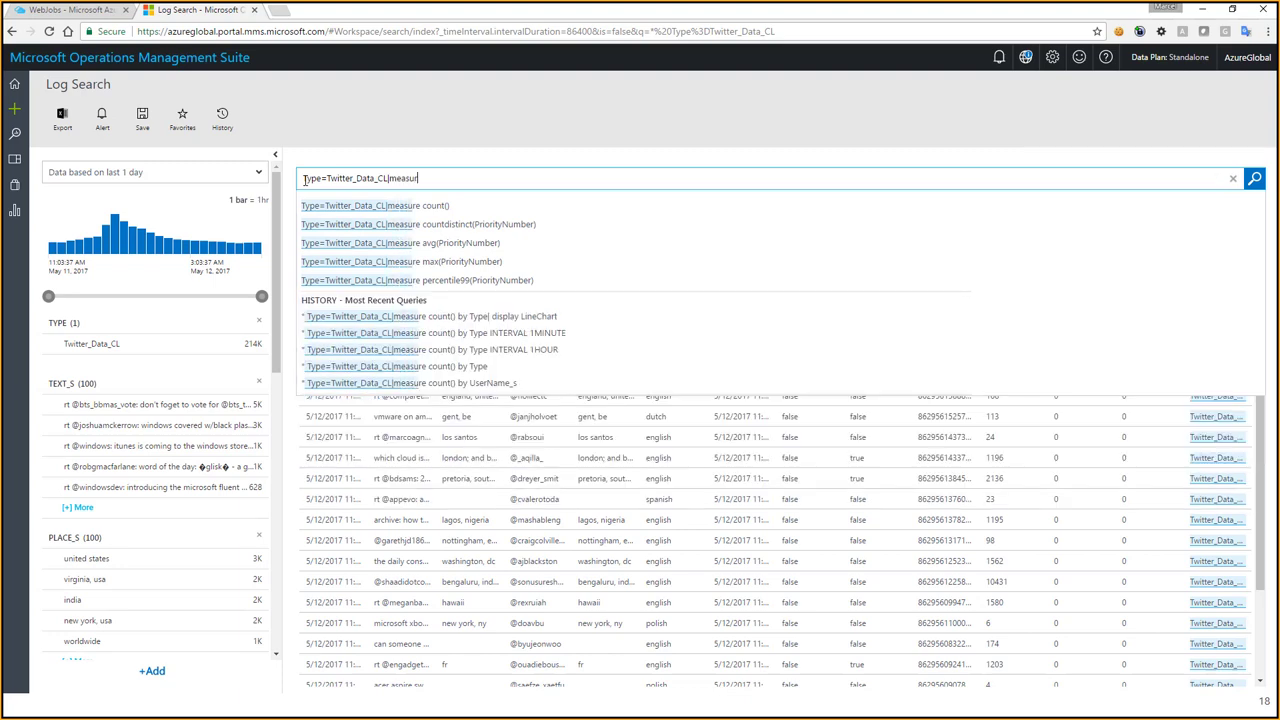
type("ecc")
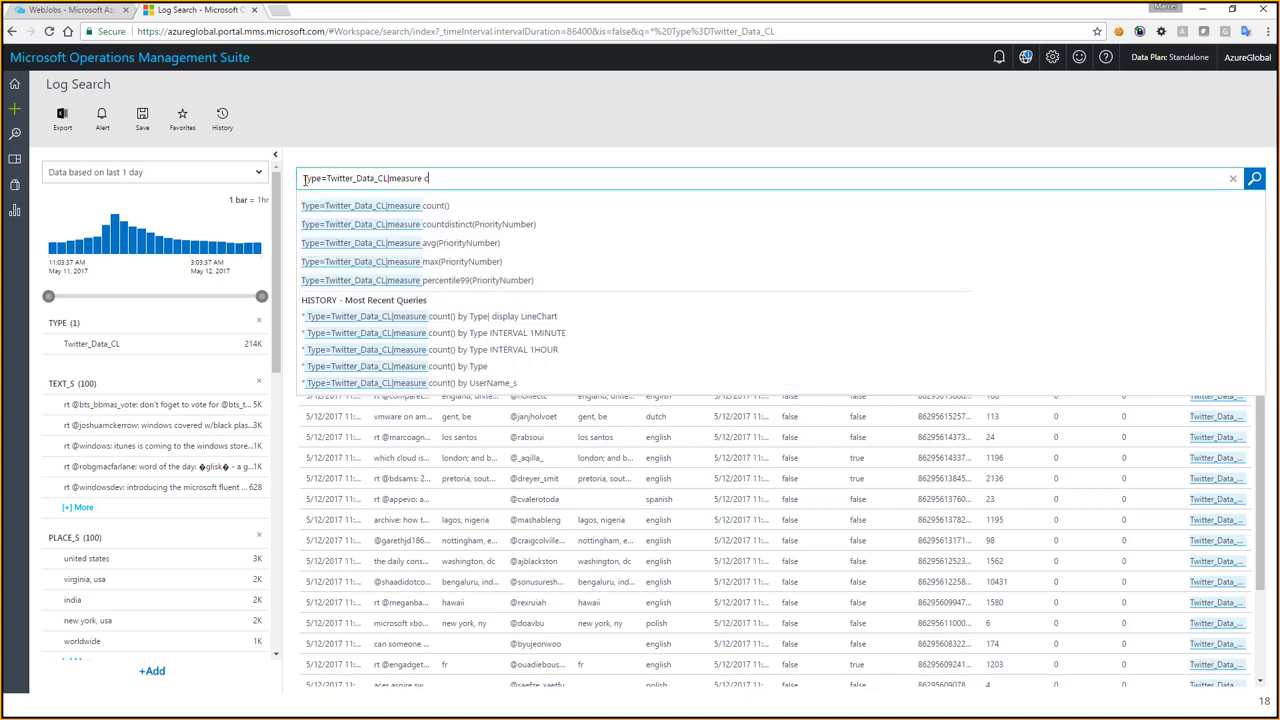
type("ount() by UserN")
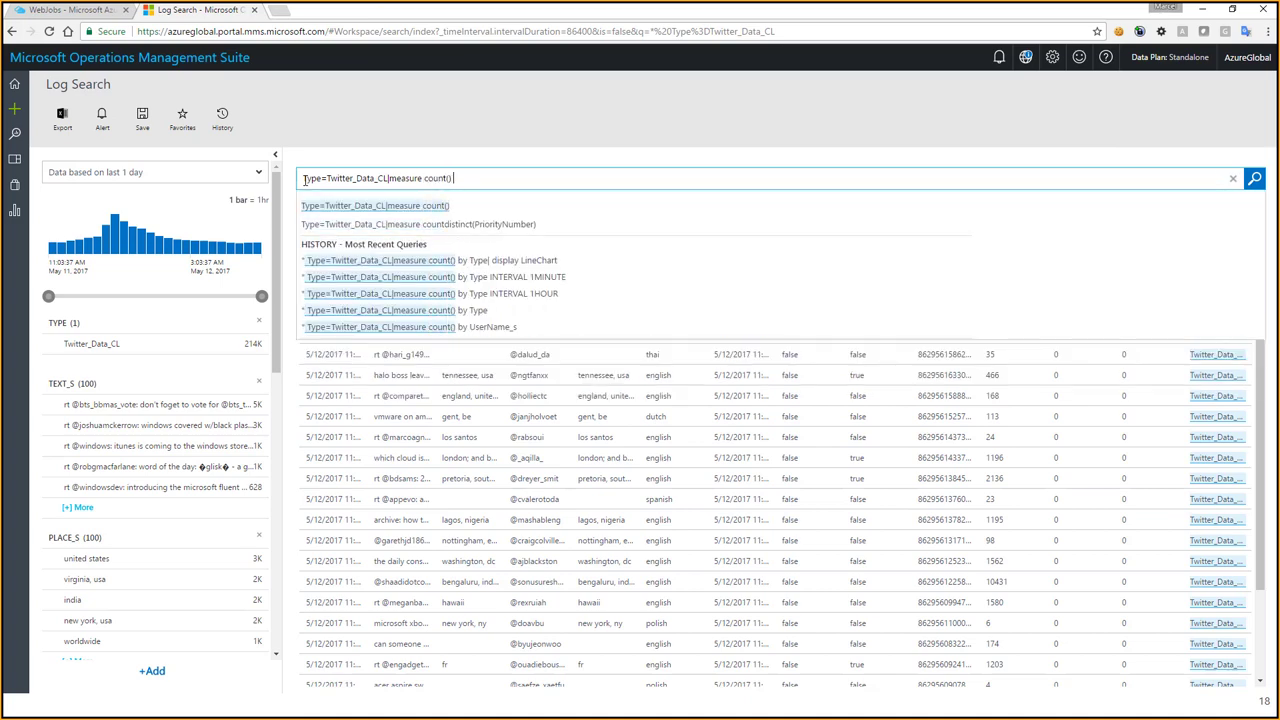
type("ame_s")
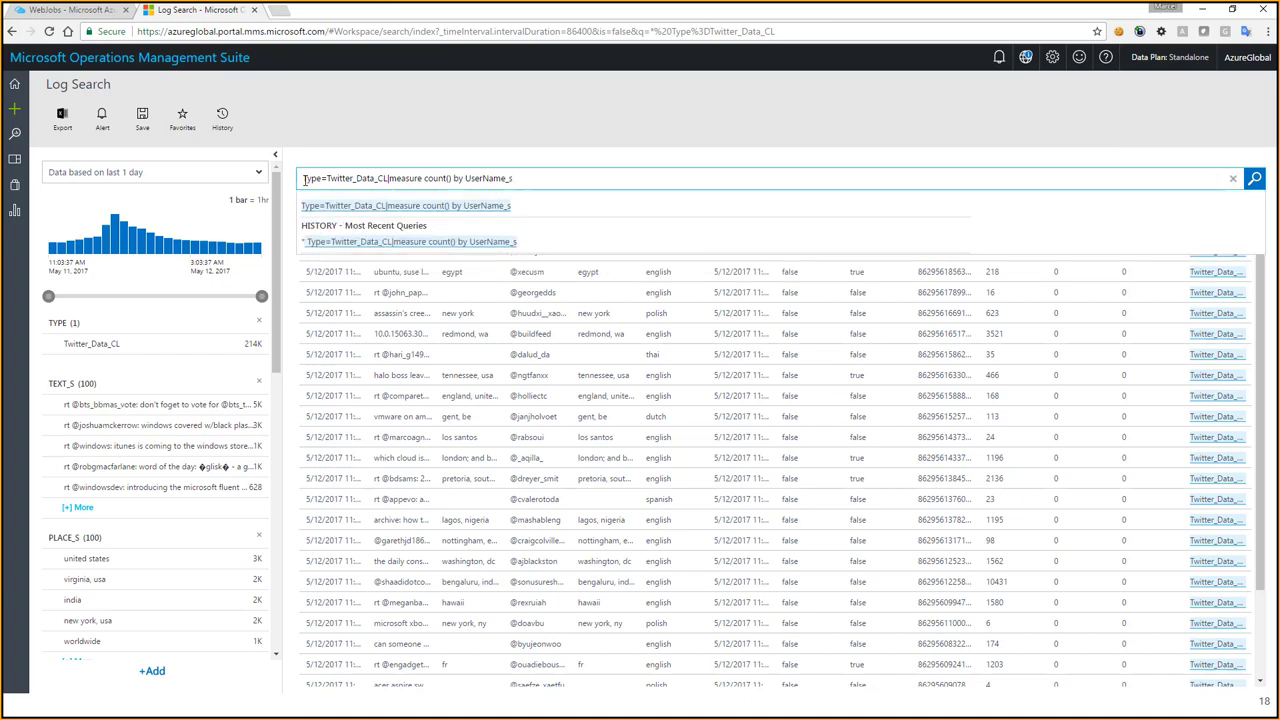
key("Return")
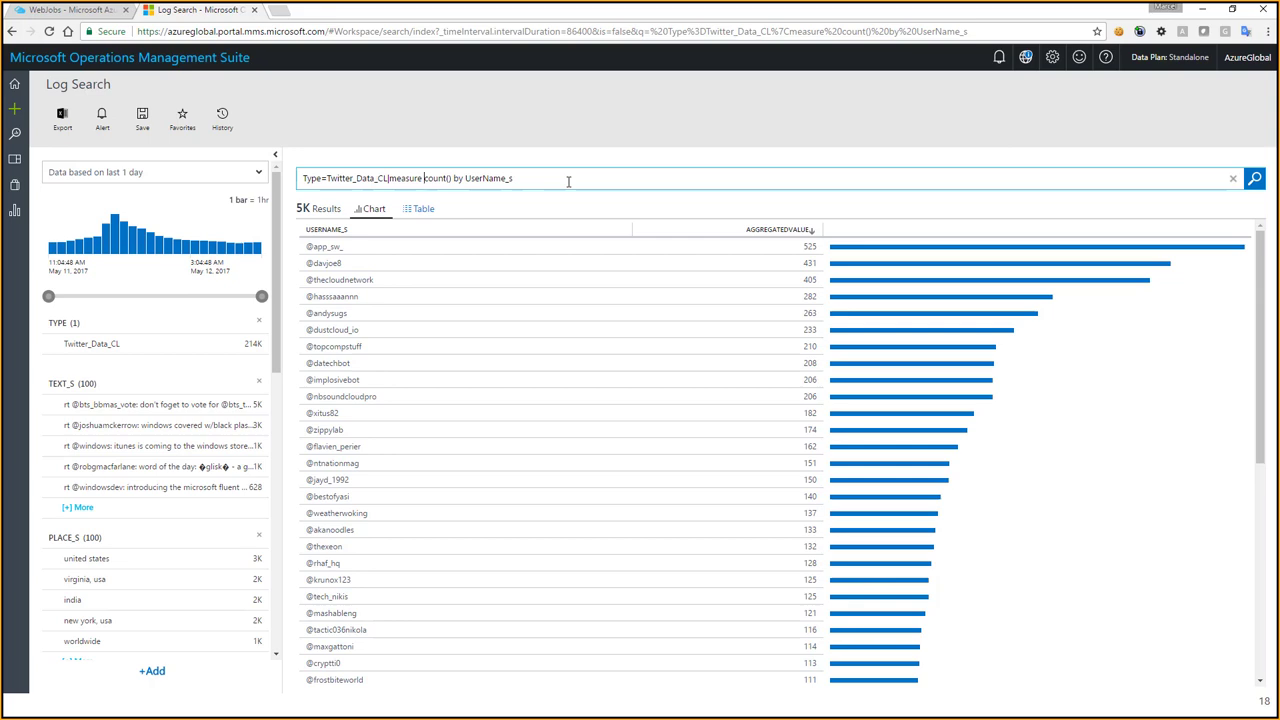
key("ctrl+Right")
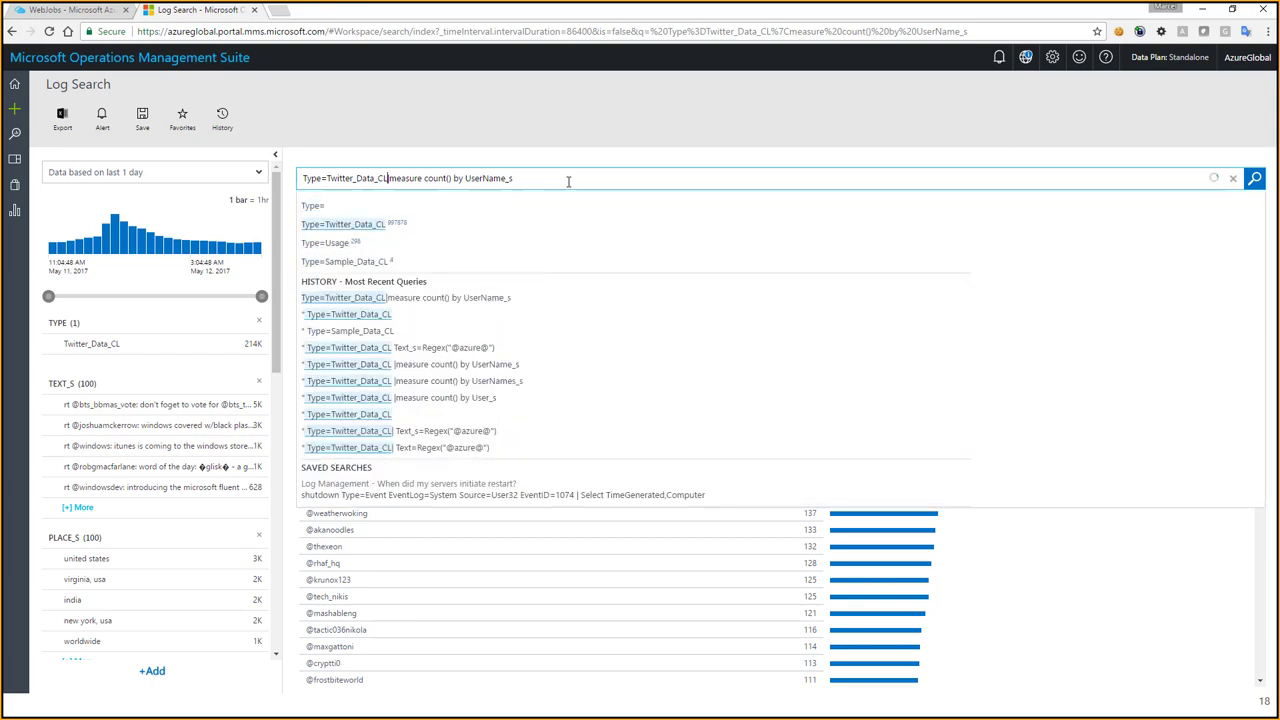
type("user")
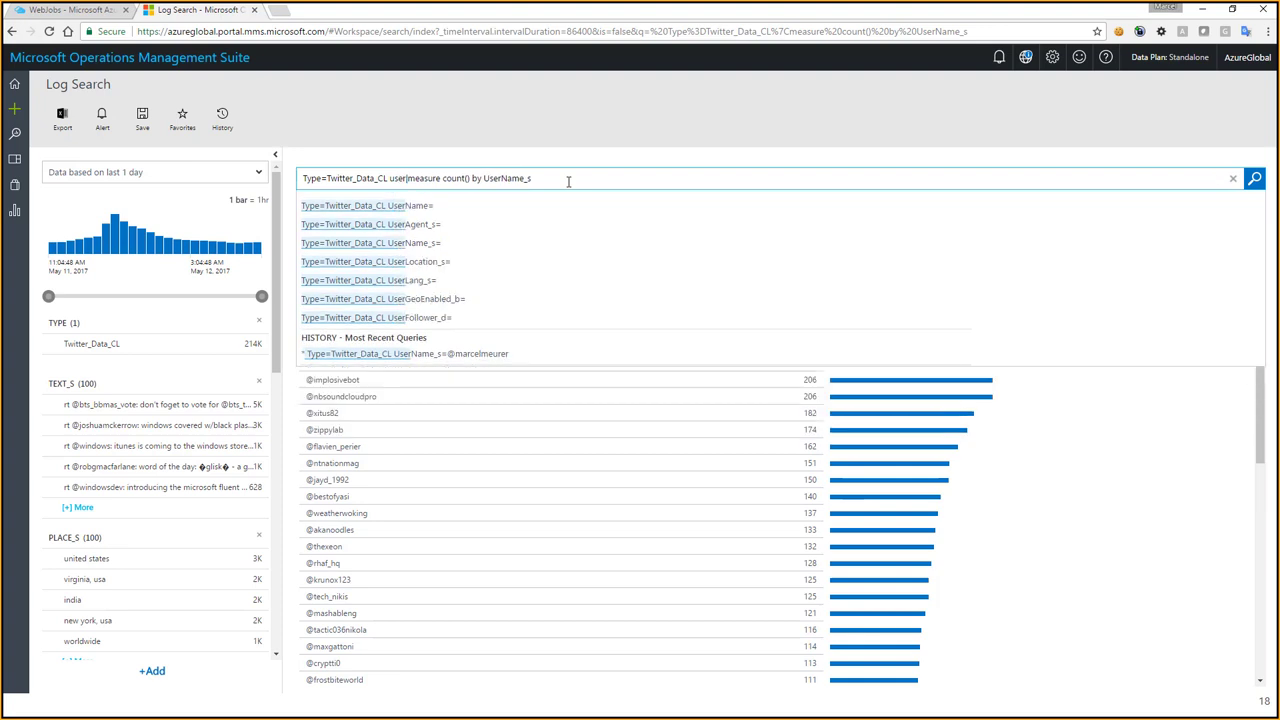
type("Name_s")
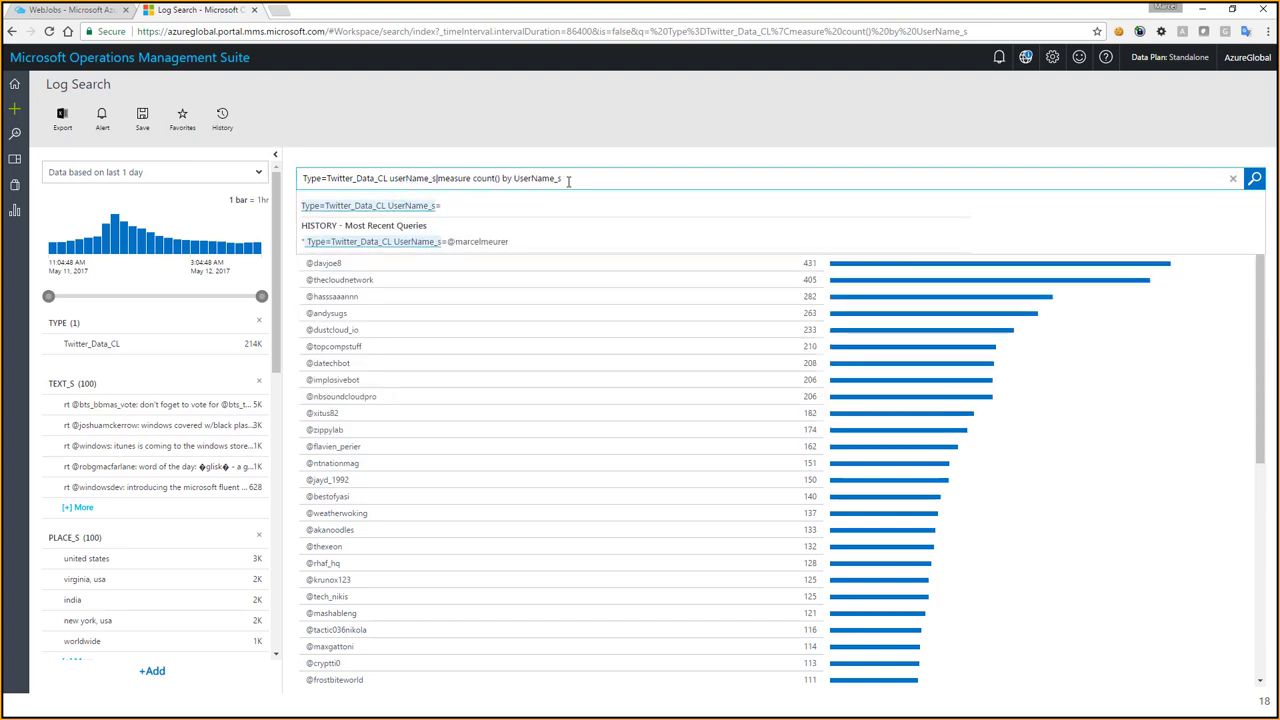
type("=\"2\"")
Fill in one Twitter user's handle as the filter value, capitalise the field to UserName_s, and rerun.
key("Left")
key("BackSpace")
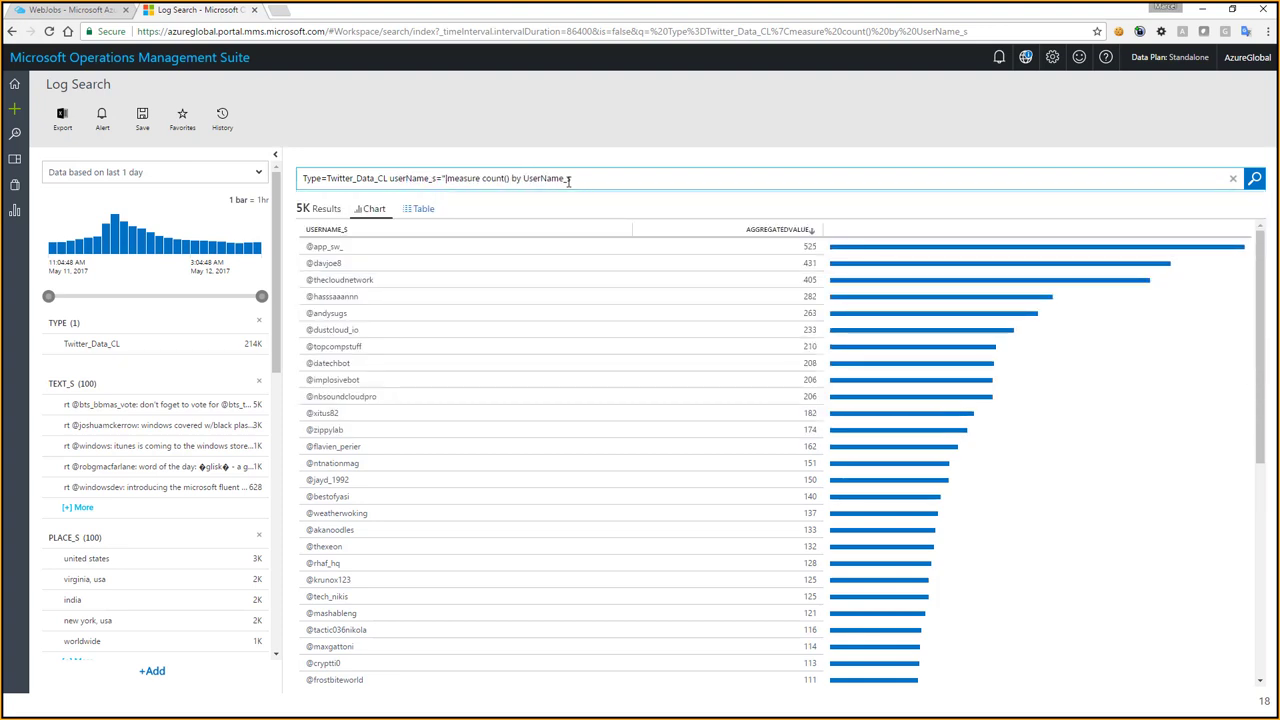
key("Right")
key("Left")
key("Left")
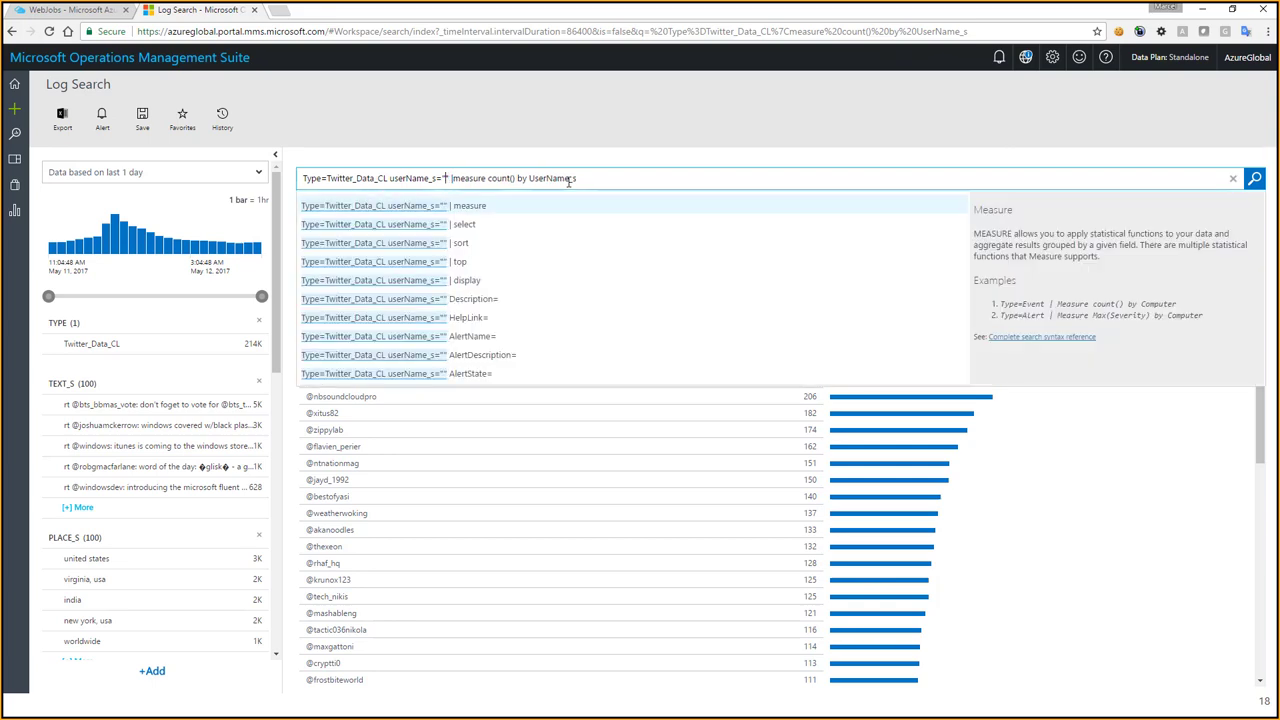
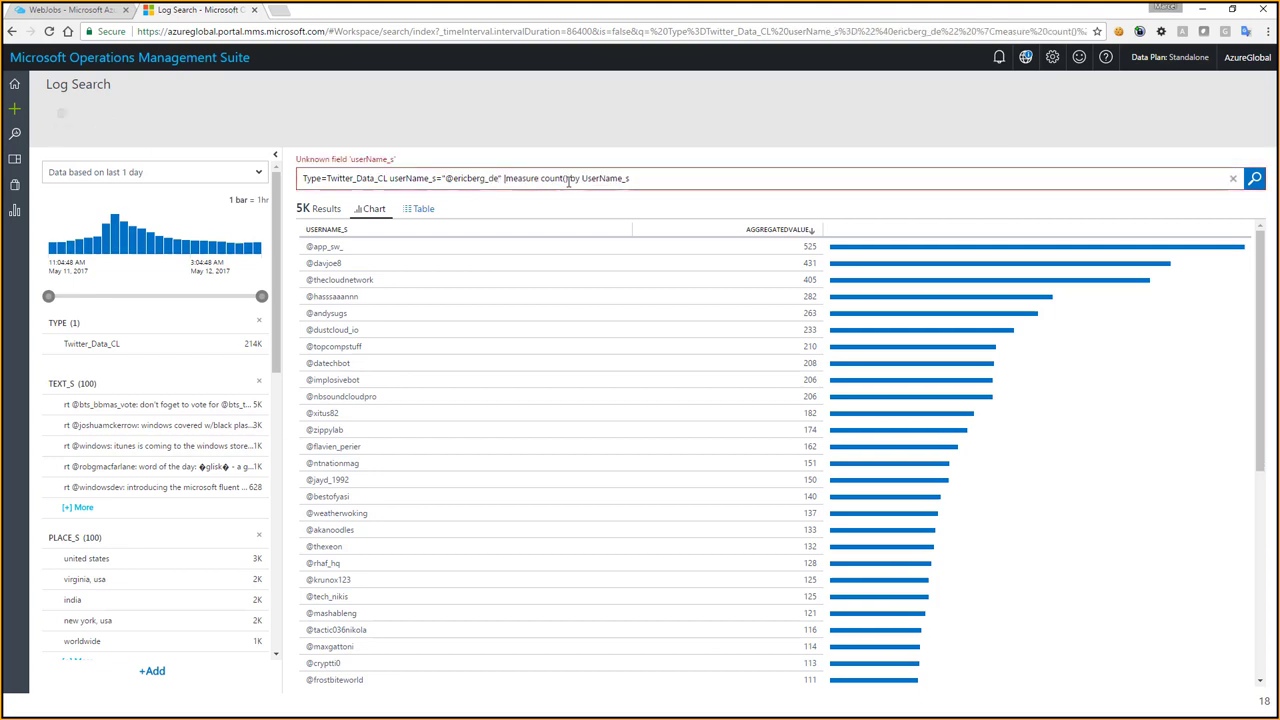
key("Left")
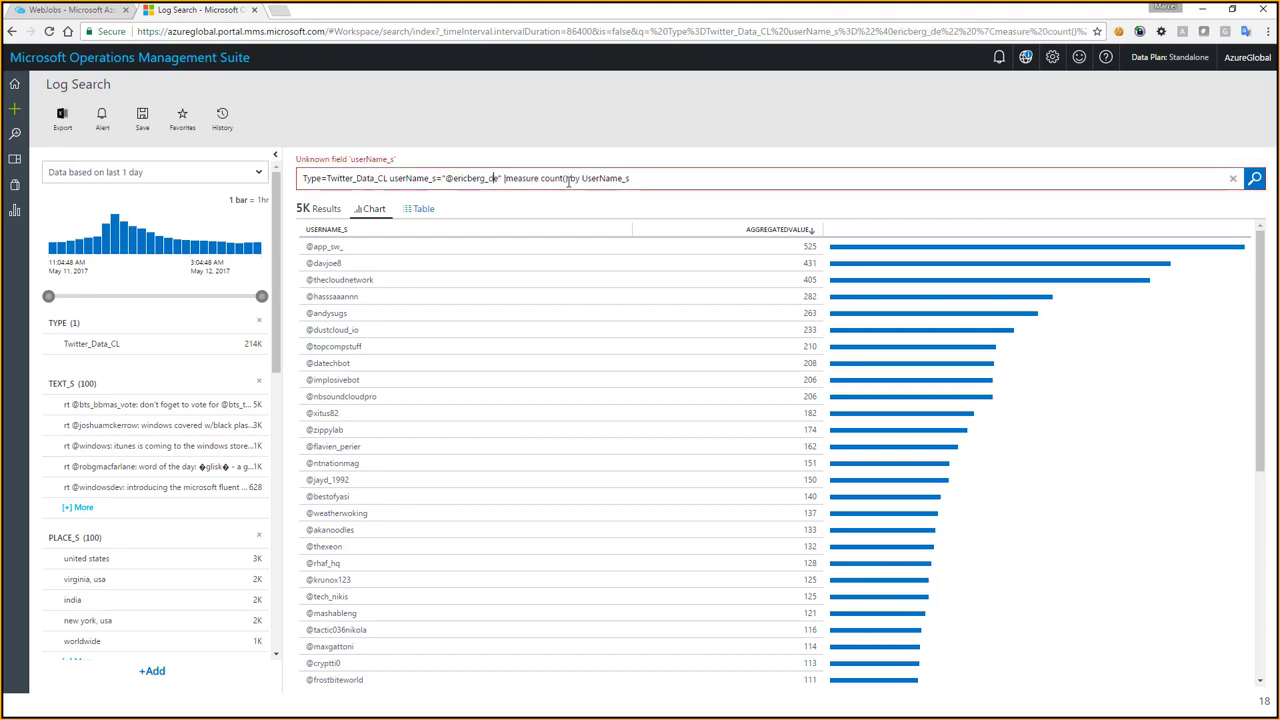
key("BackSpace")
type("U")
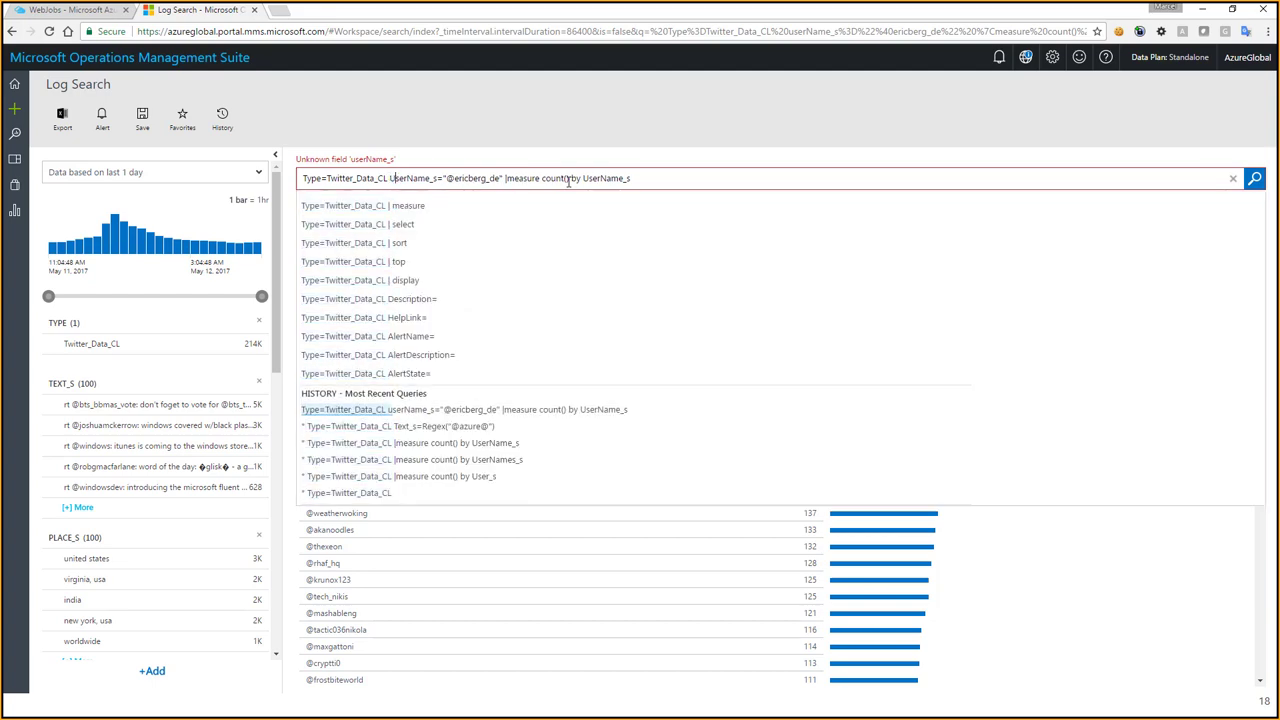
key("Return")
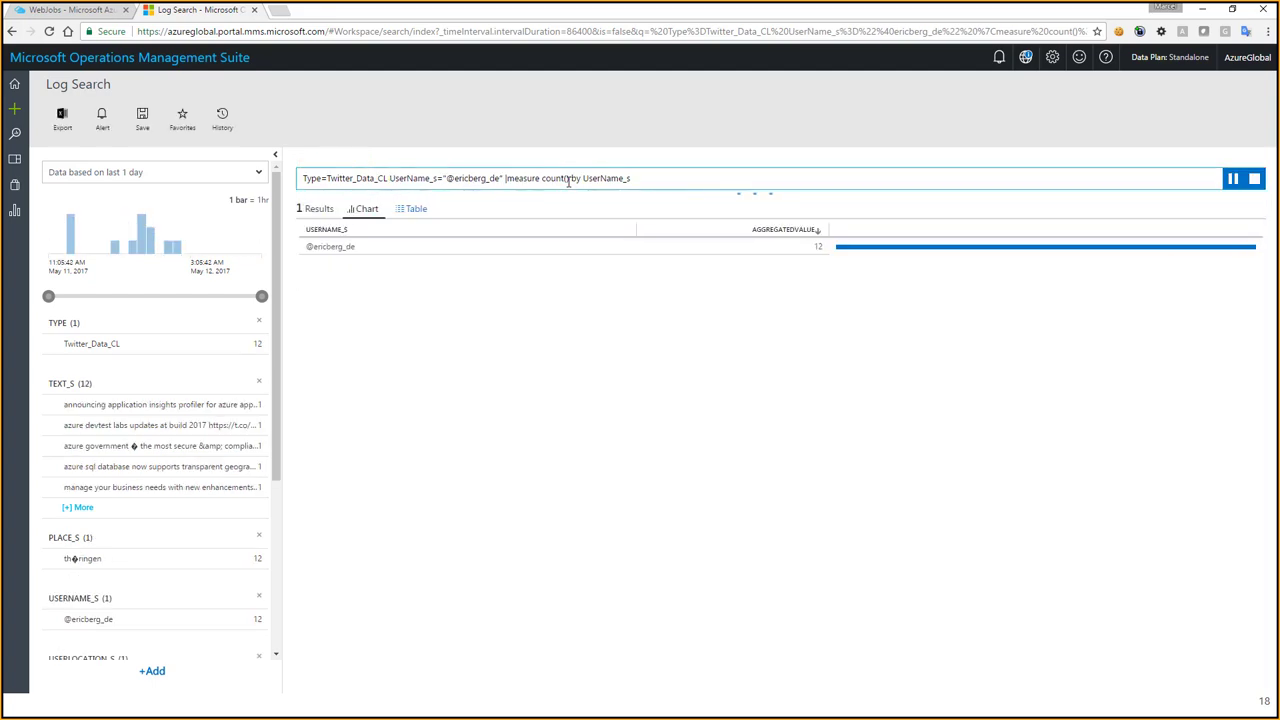
Set a custom data range starting April 4, 2017, raising the user's tweet count to 145.
left_click(255, 177)
left_click(234, 218)
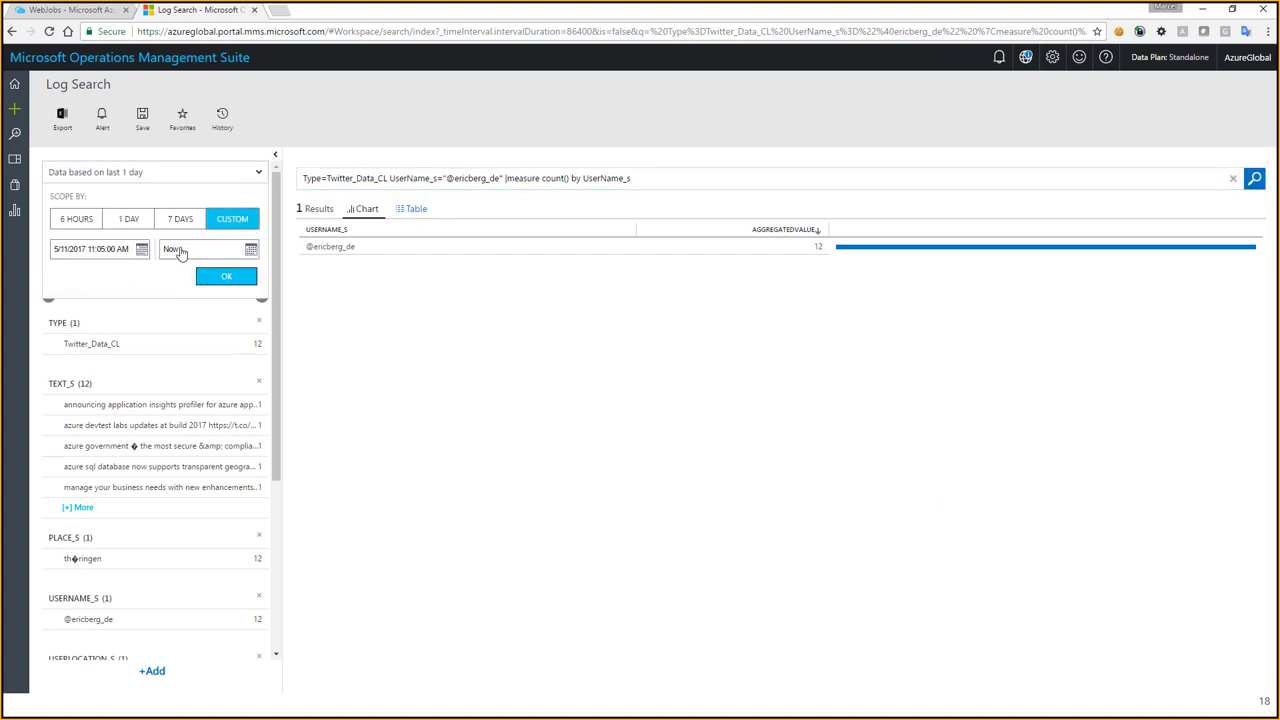
left_click(143, 250)
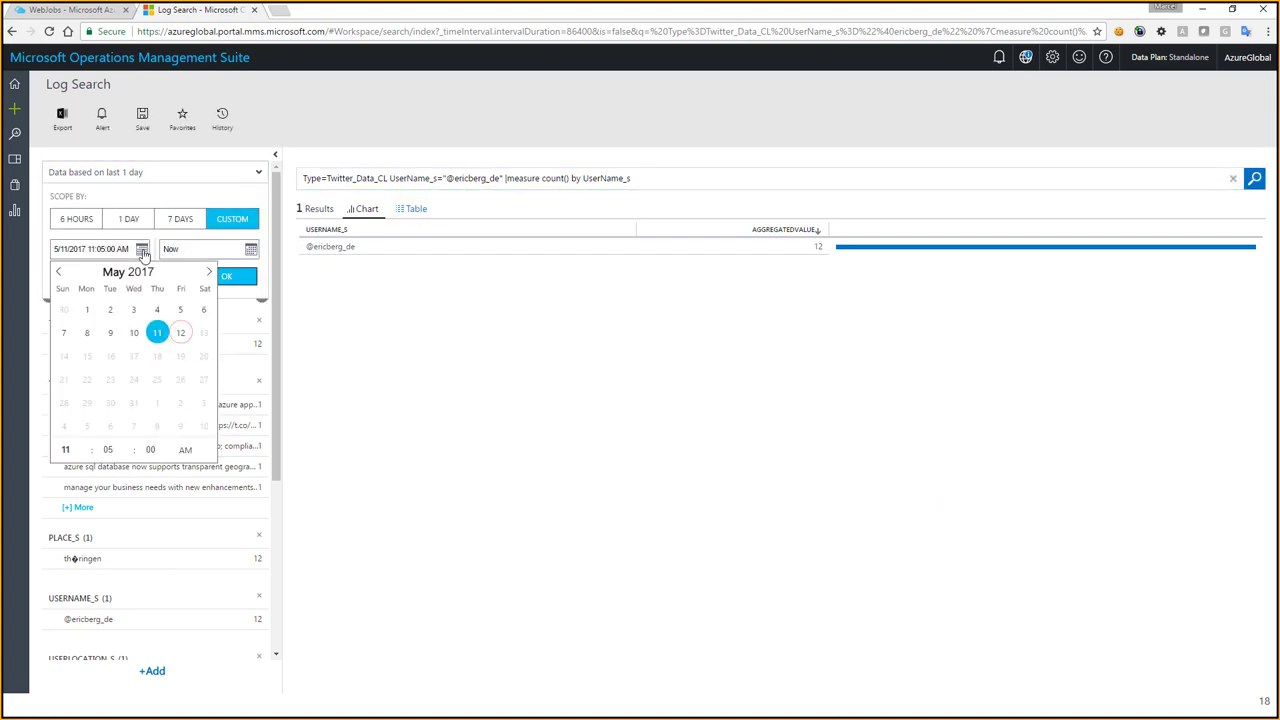
left_click(61, 276)
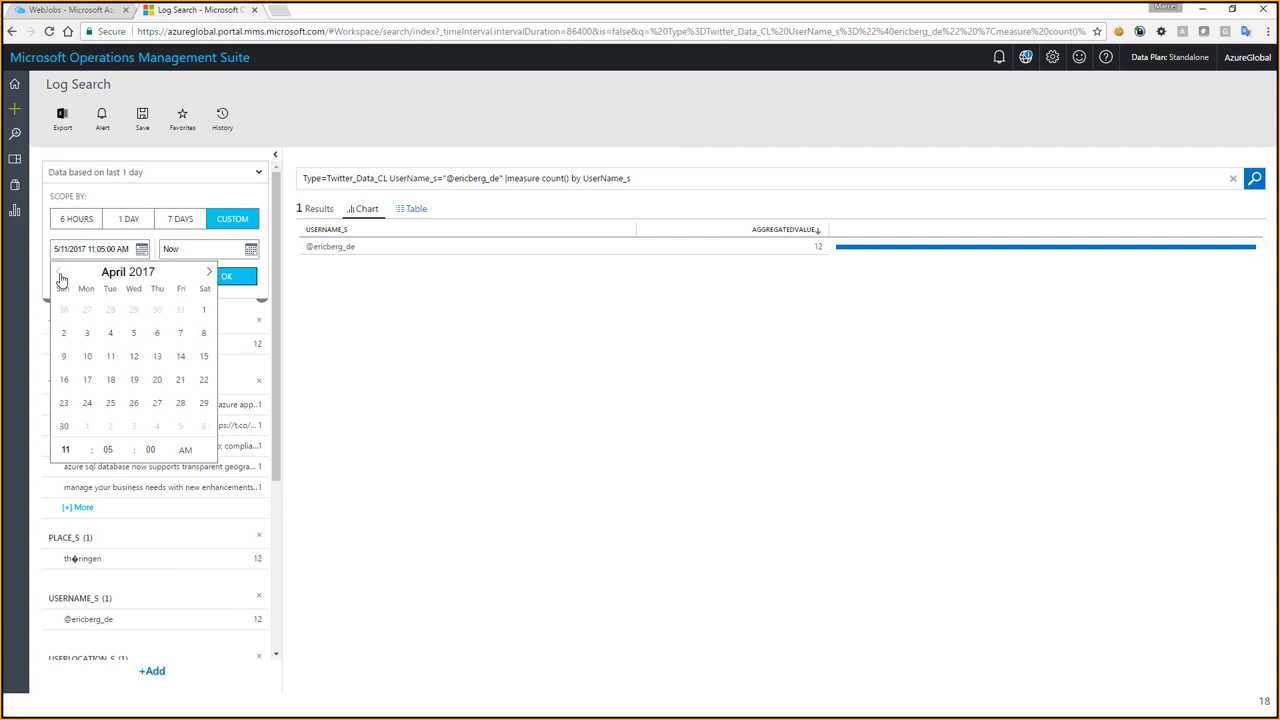
left_click(110, 332)
left_click(220, 277)
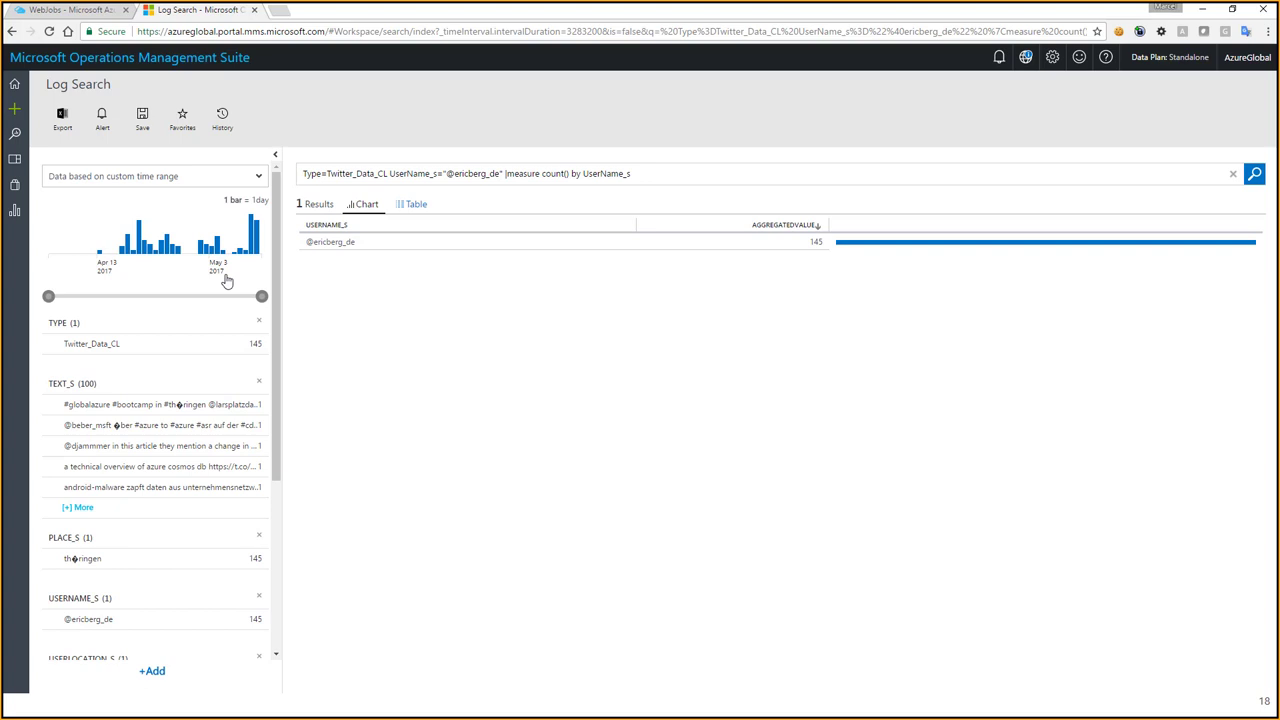
Append 'interval 1HOUR' to the query and run it to count the user's tweets per hour.
double_click(586, 175)
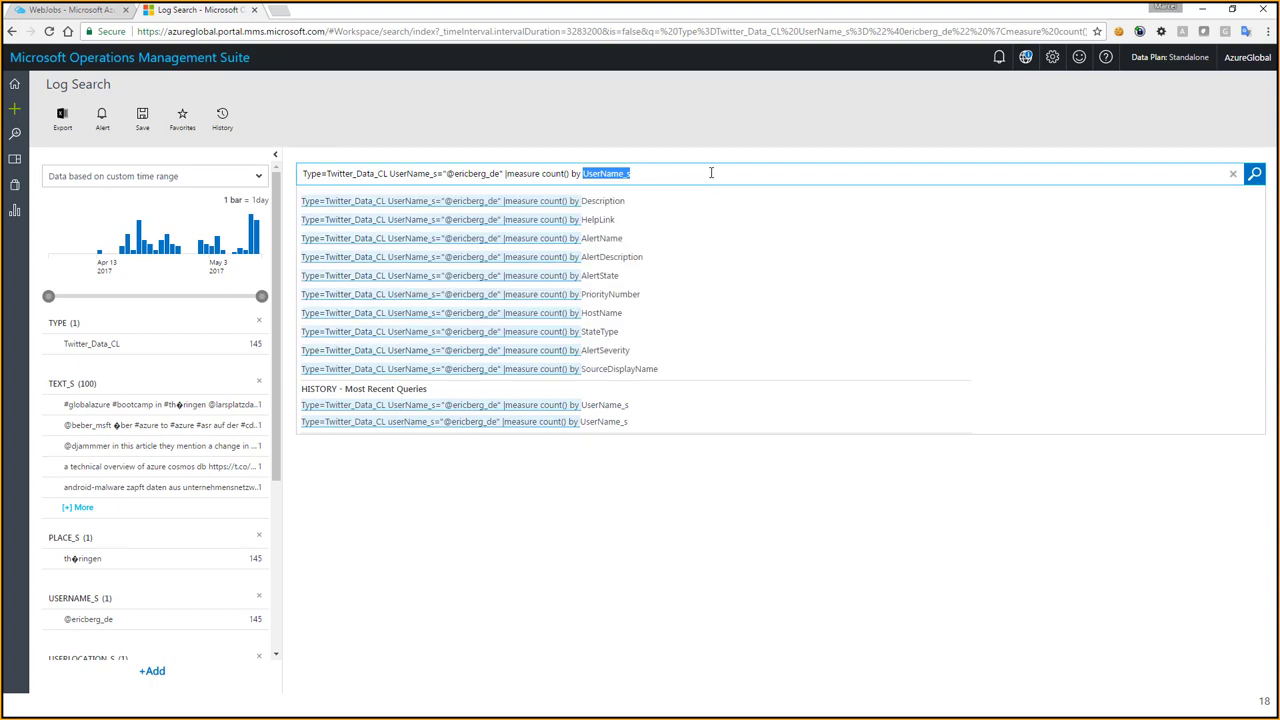
left_click(670, 152)
left_click(671, 172)
type("in")
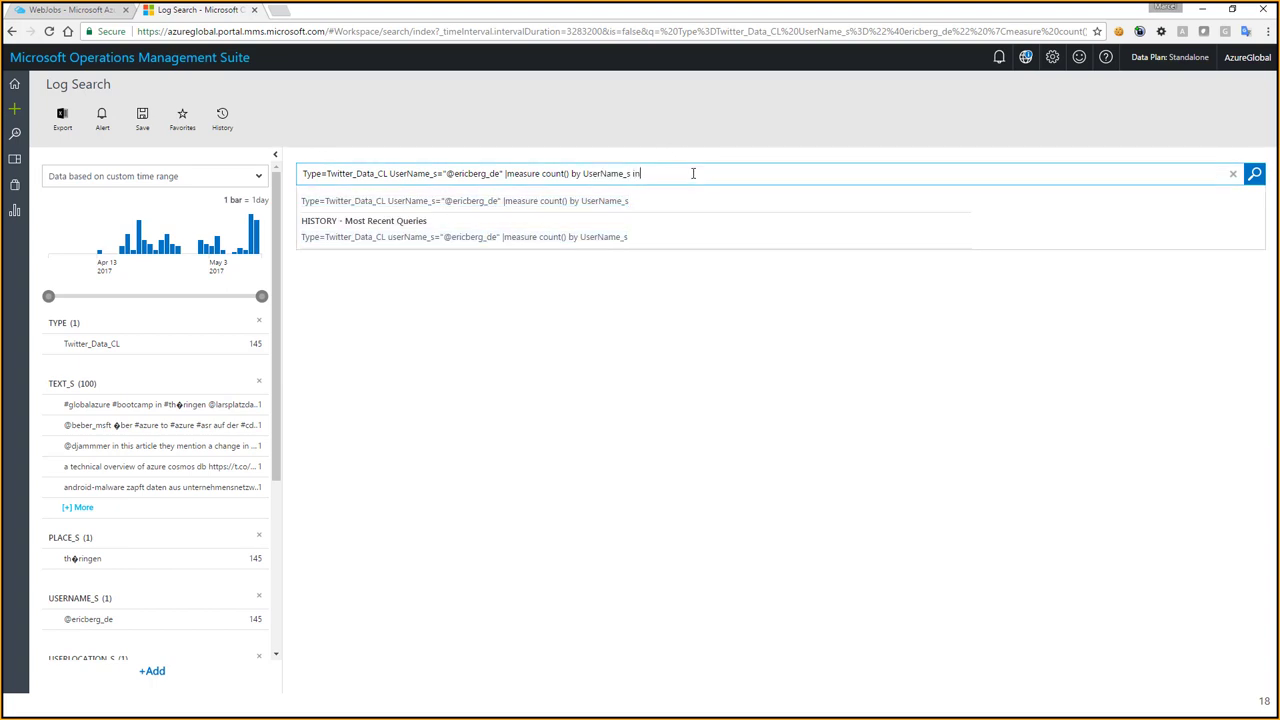
type("terca")
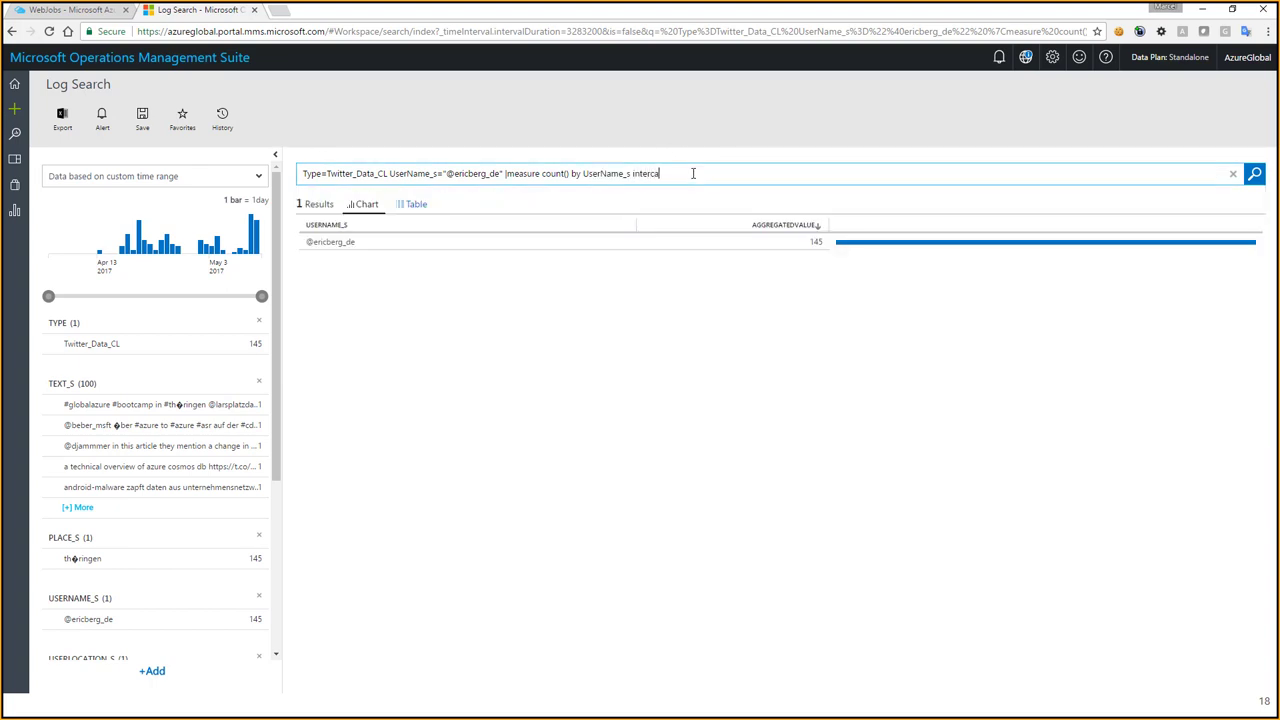
type("l")
key("BackSpace")
type("l 1HOUR")
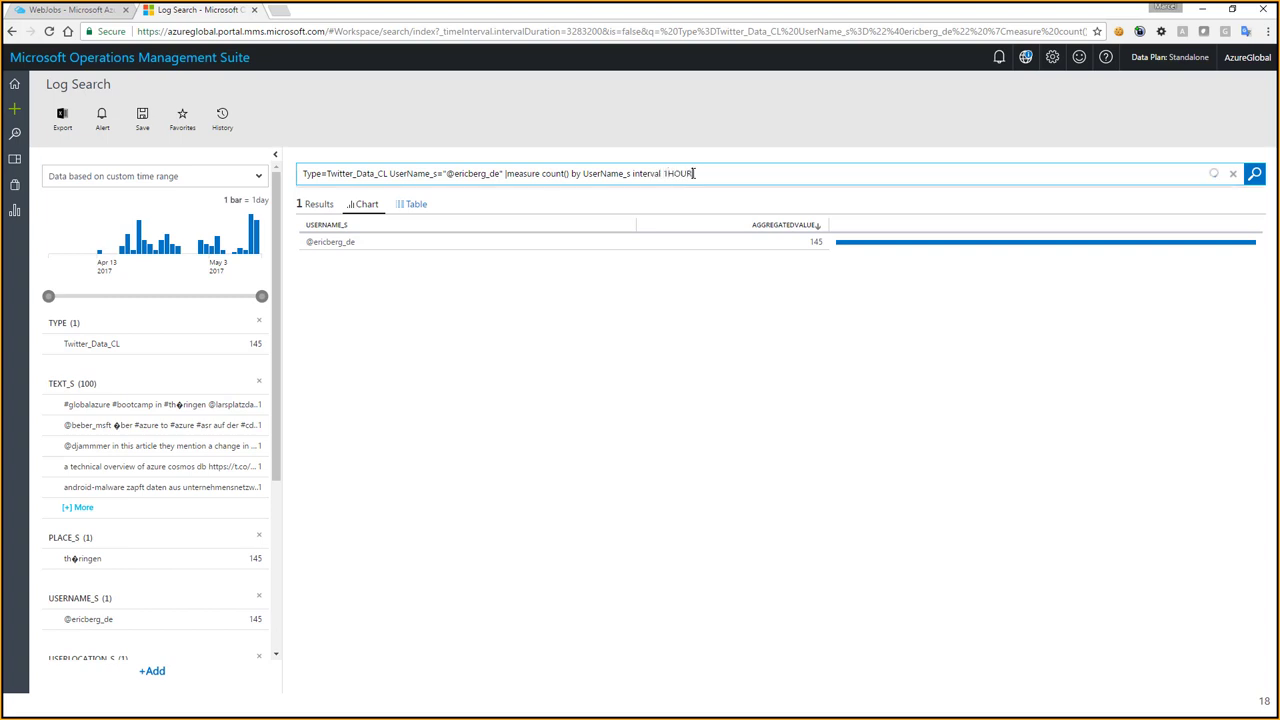
key("Return")
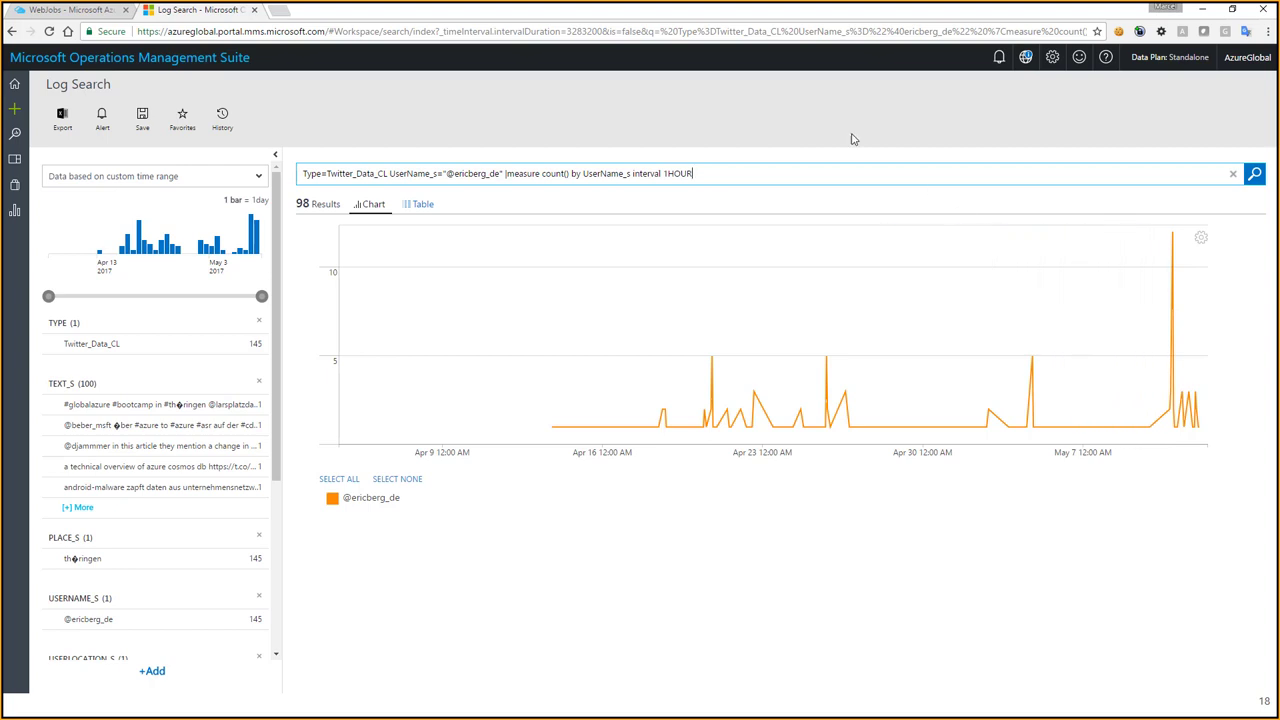
Replace 'interval 1HOUR' with '|display LineChart' and rerun the query.
left_click_drag(631, 174, 888, 208)
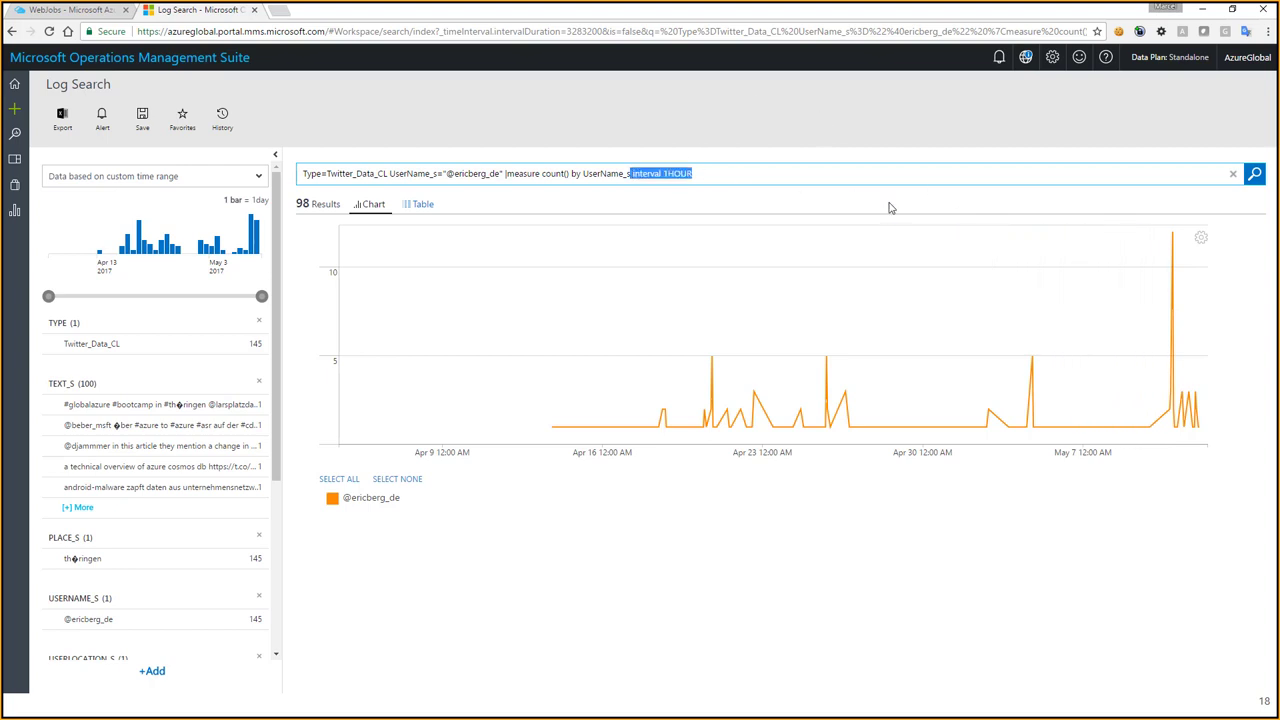
key("BackSpace")
type("|displa")
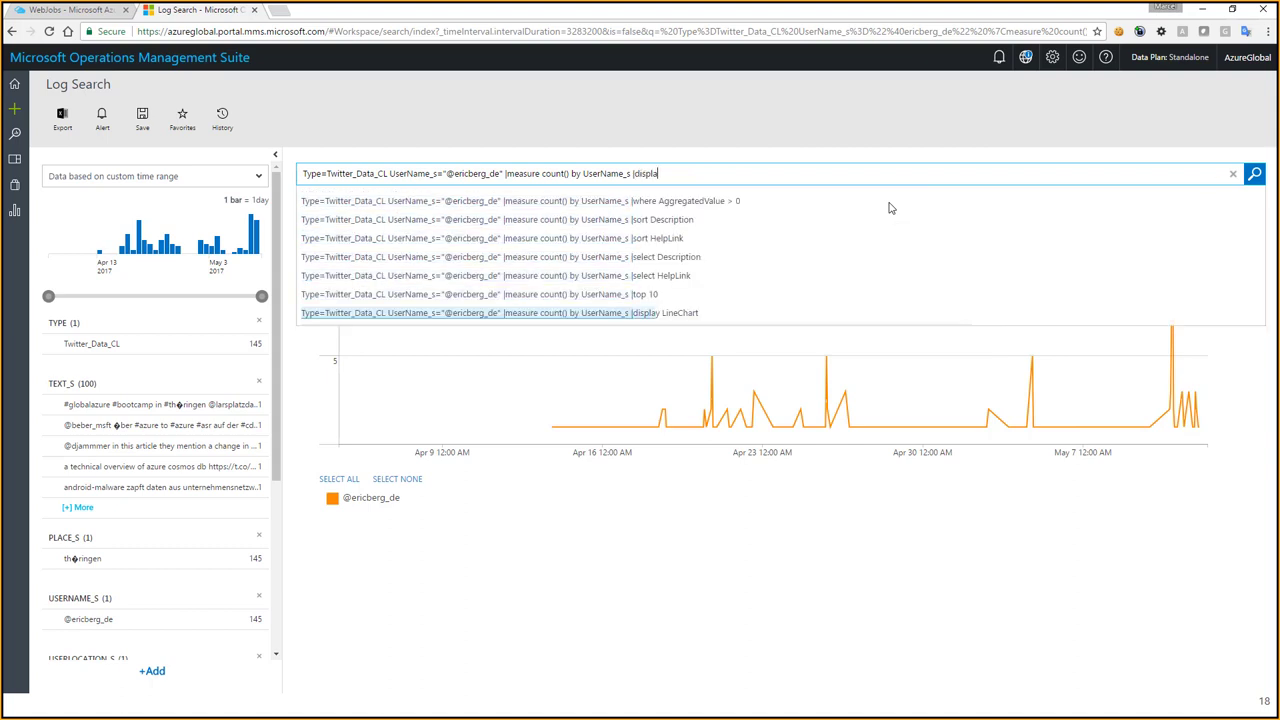
type("y LineChart")
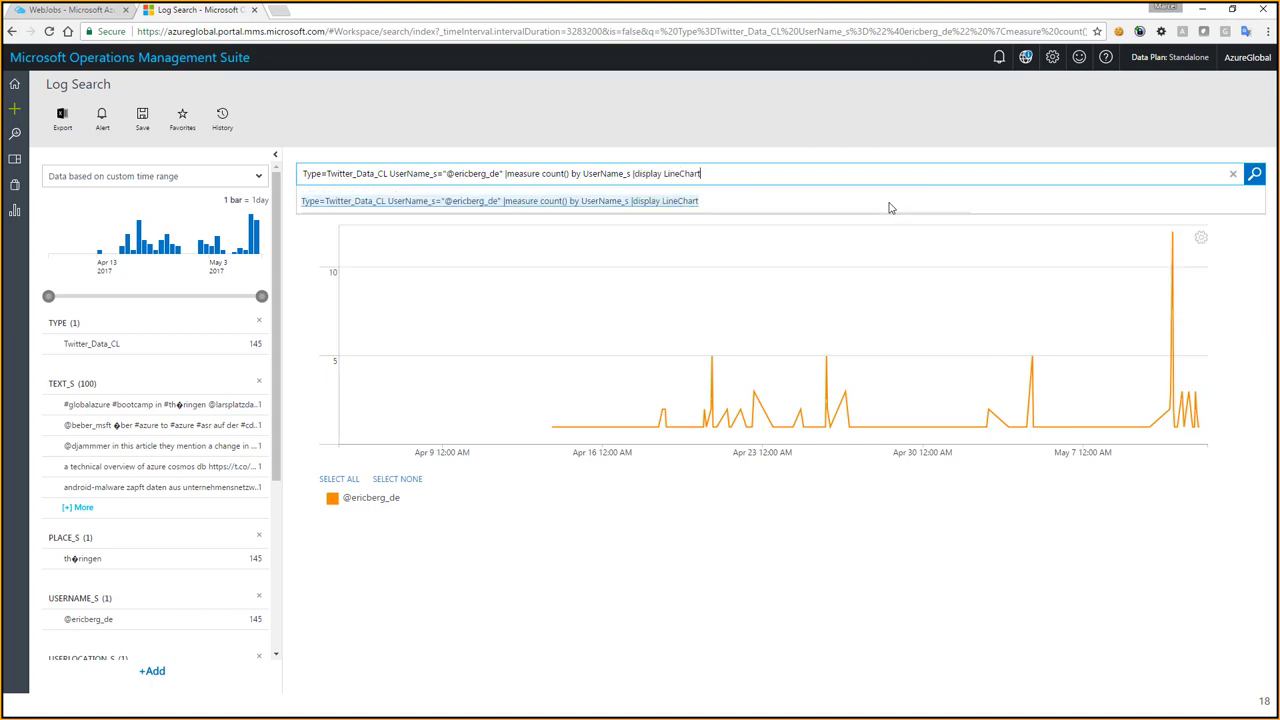
key("Return")
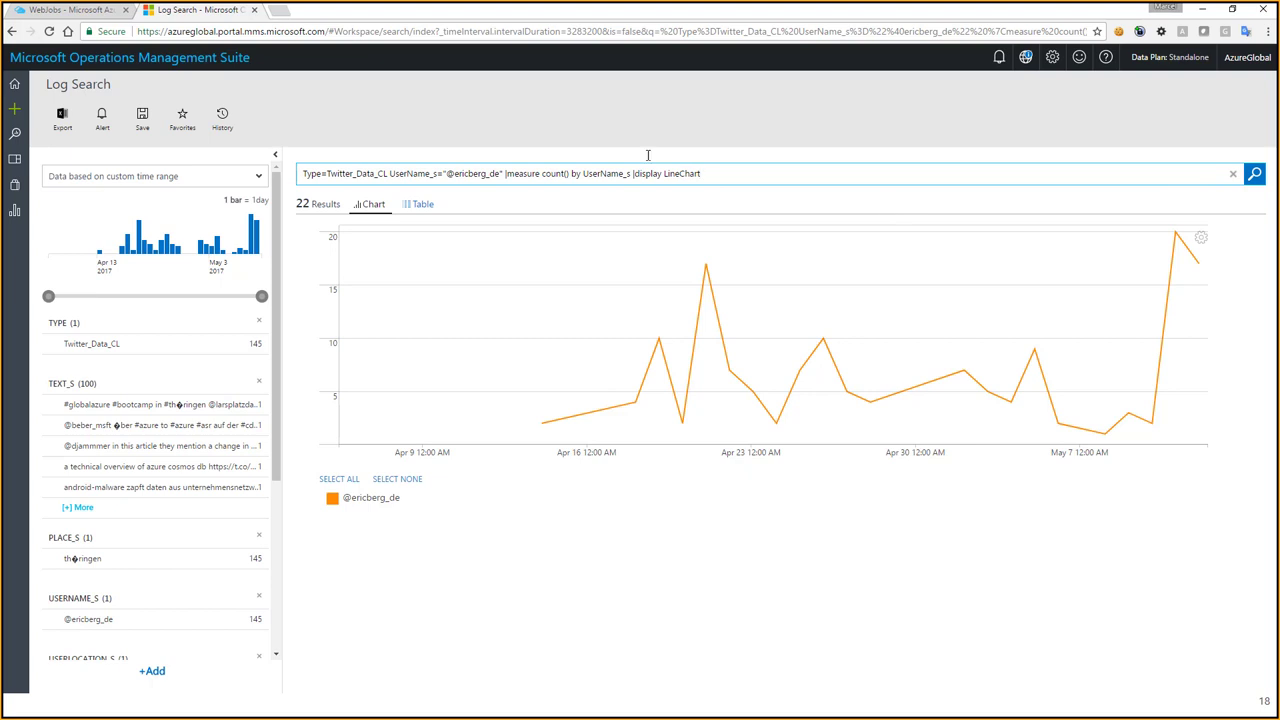
Remove the single-user filter and rerun the line chart for all users.
left_click_drag(390, 173, 503, 174)
key("BackSpace")
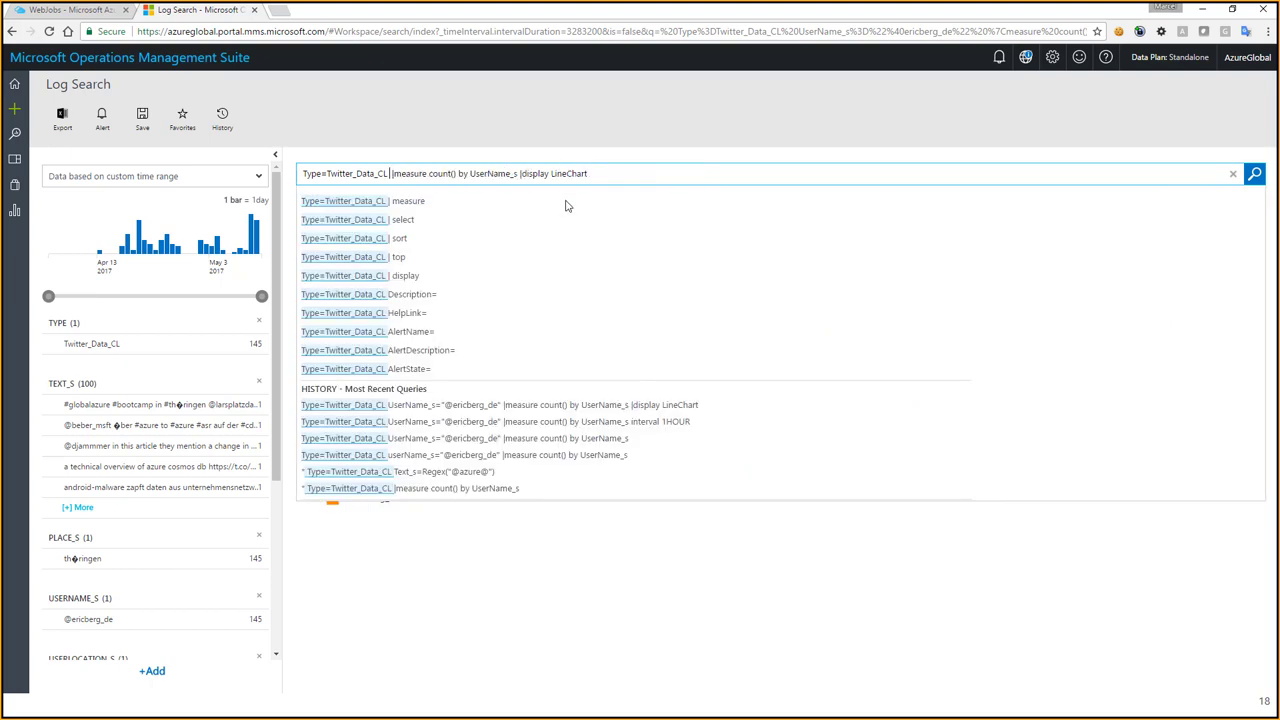
key("Return")
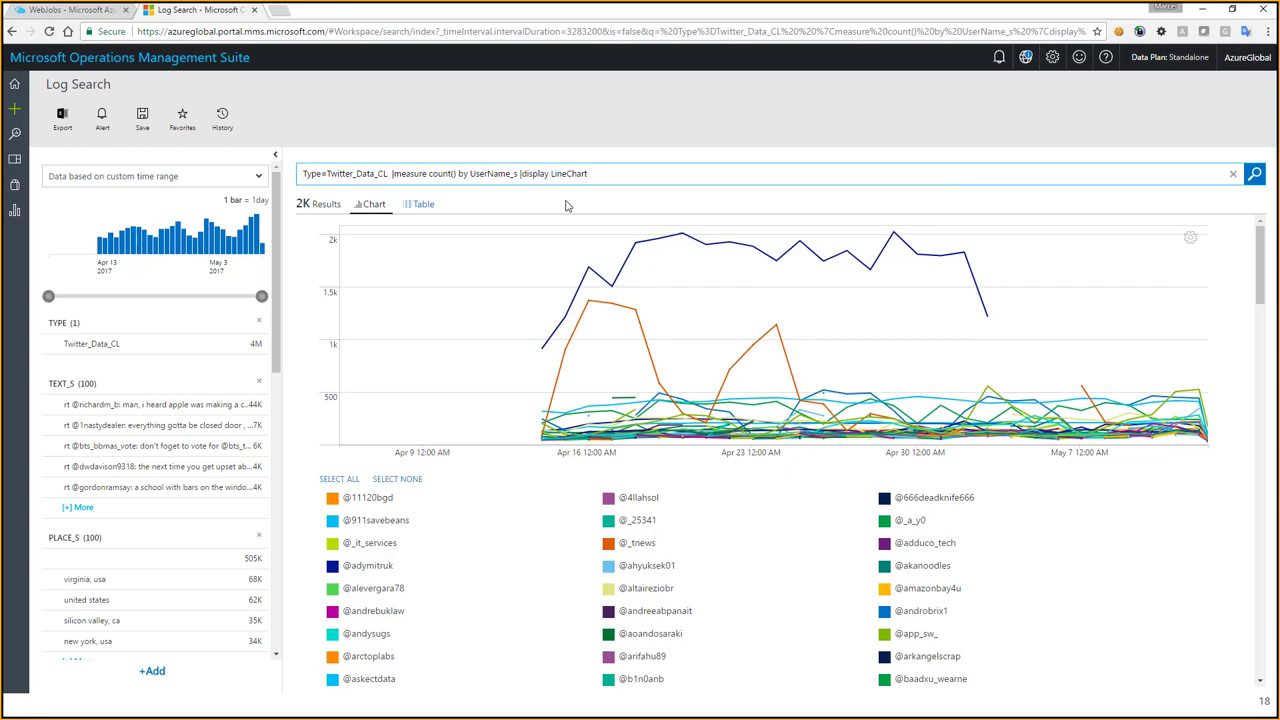
scroll(554, 620, "down", 5)
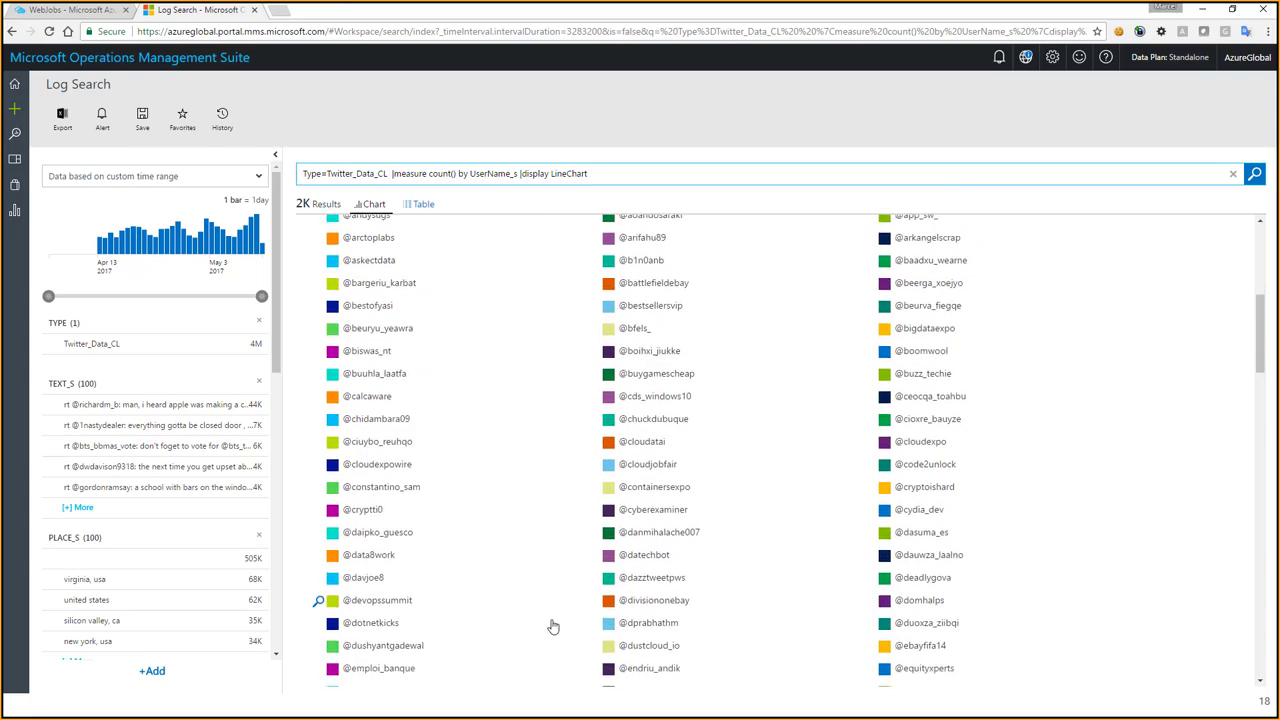
scroll(553, 626, "down", 15)
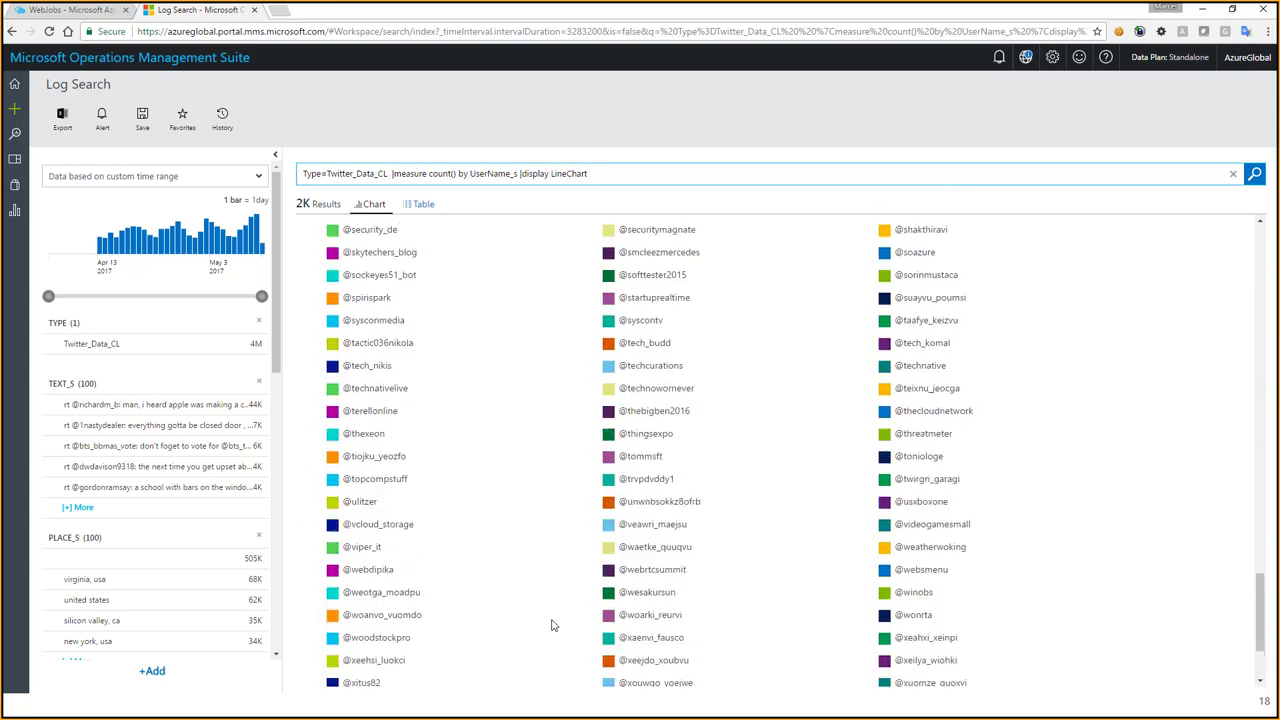
scroll(551, 625, "up", 20)
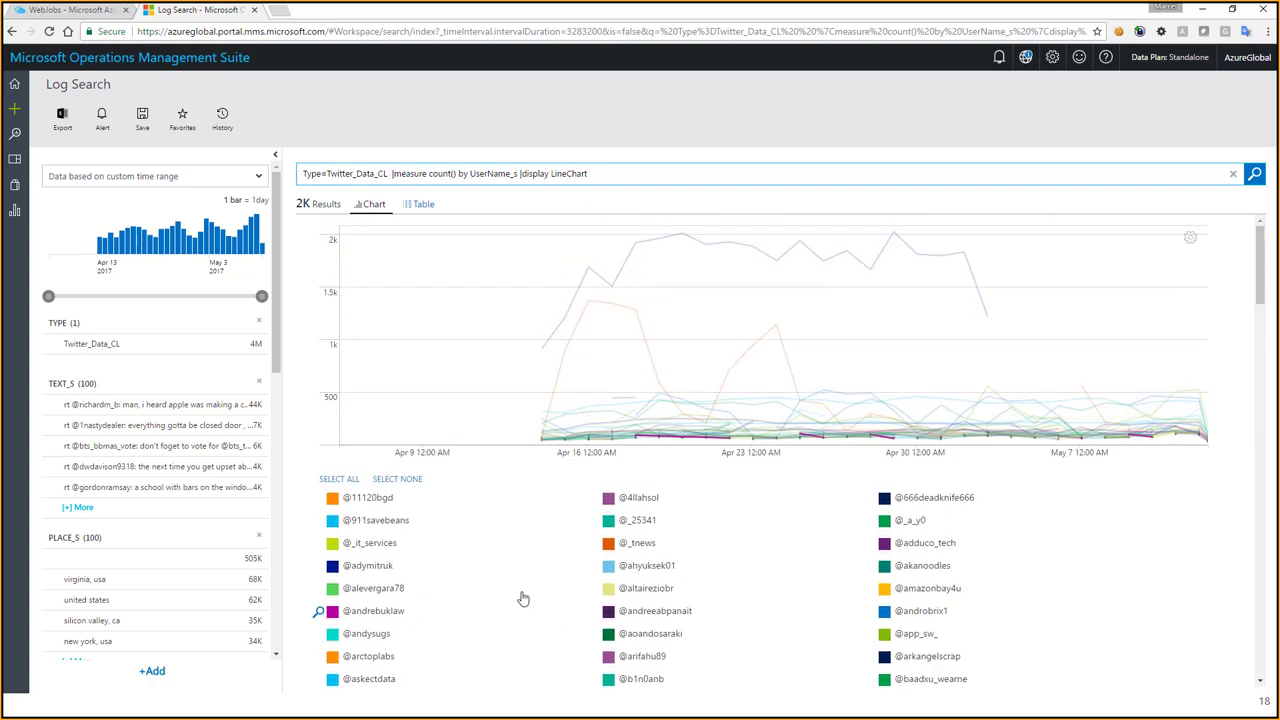
Try SELECT NONE and individual user legend entries, then restore all lines with SELECT ALL.
left_click(397, 479)
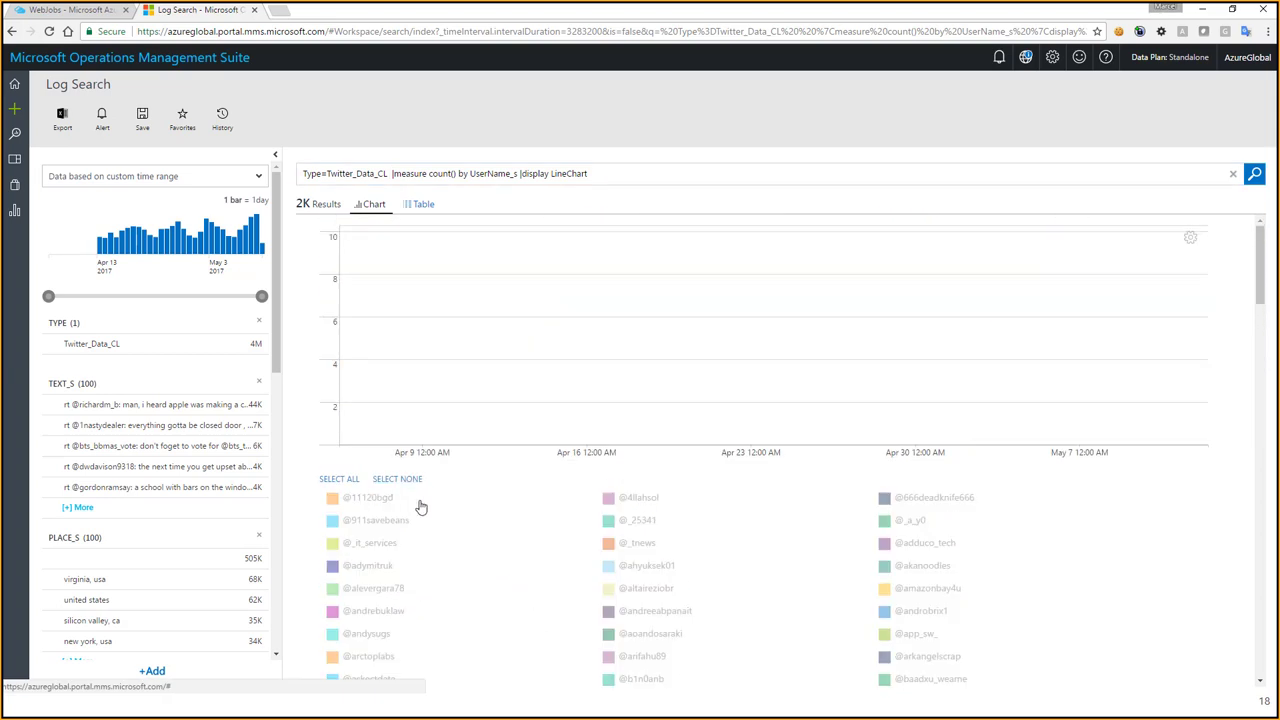
left_click(367, 499)
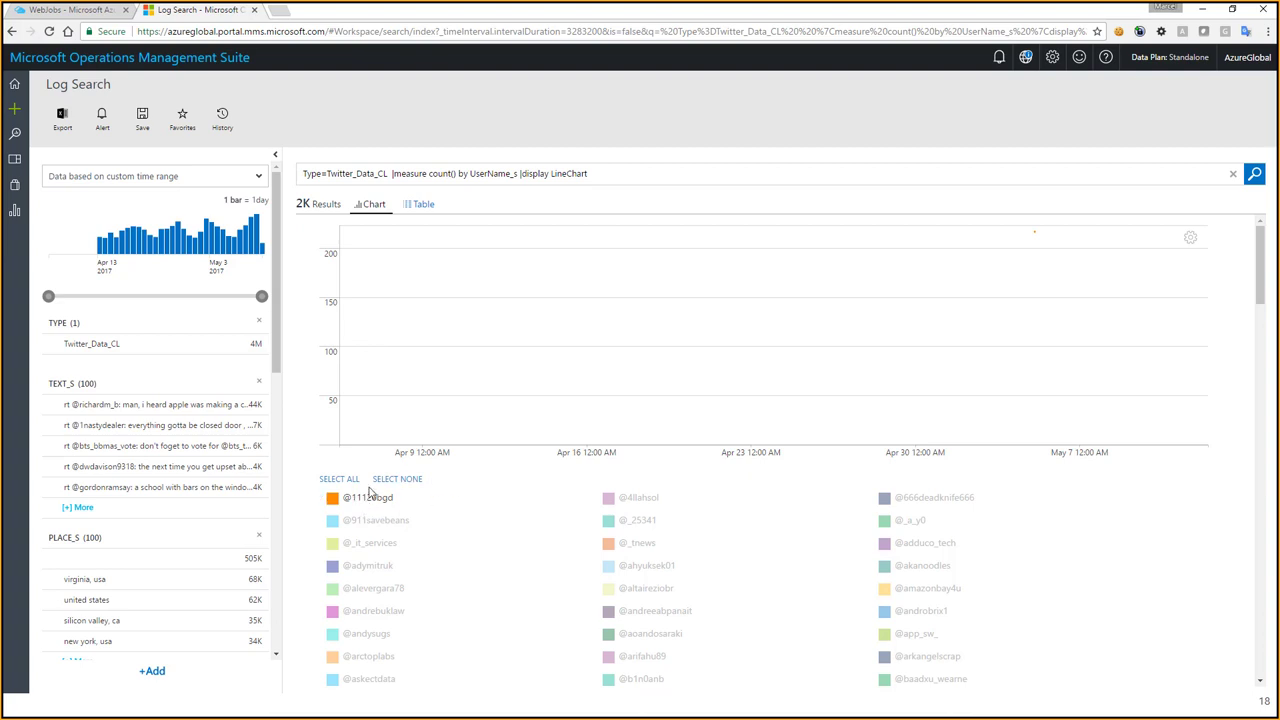
left_click(350, 499)
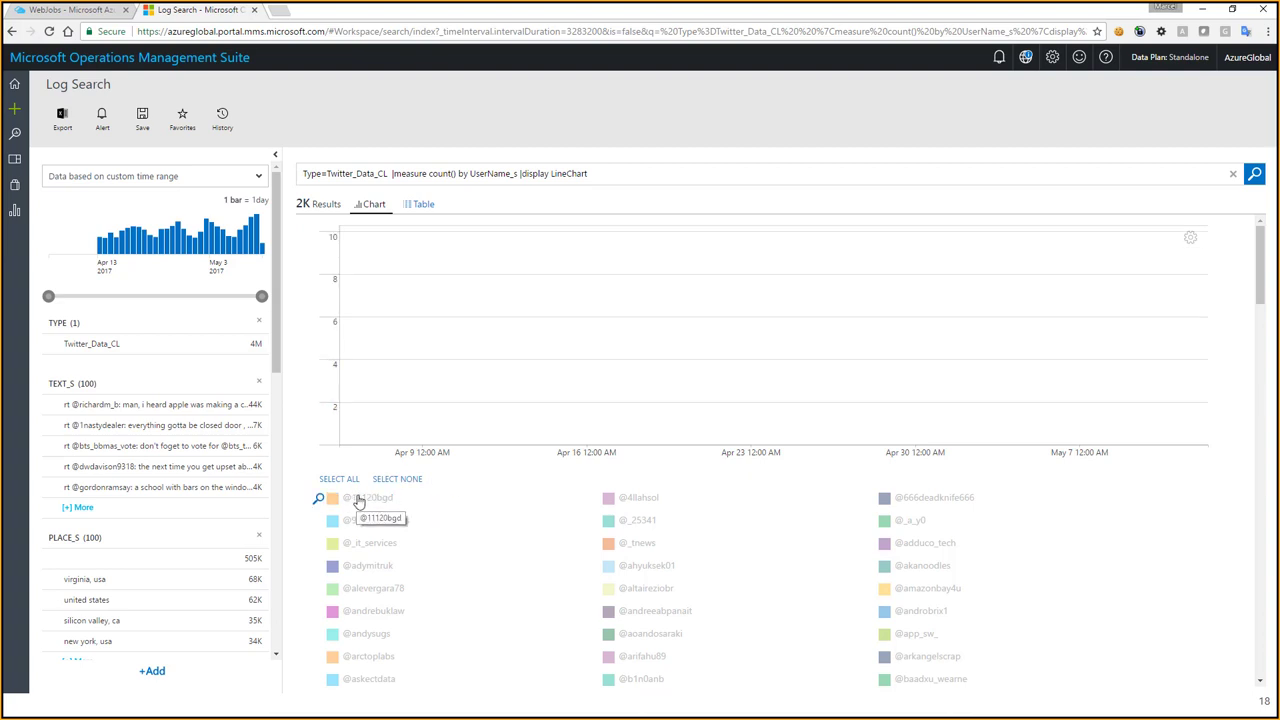
left_click(359, 500)
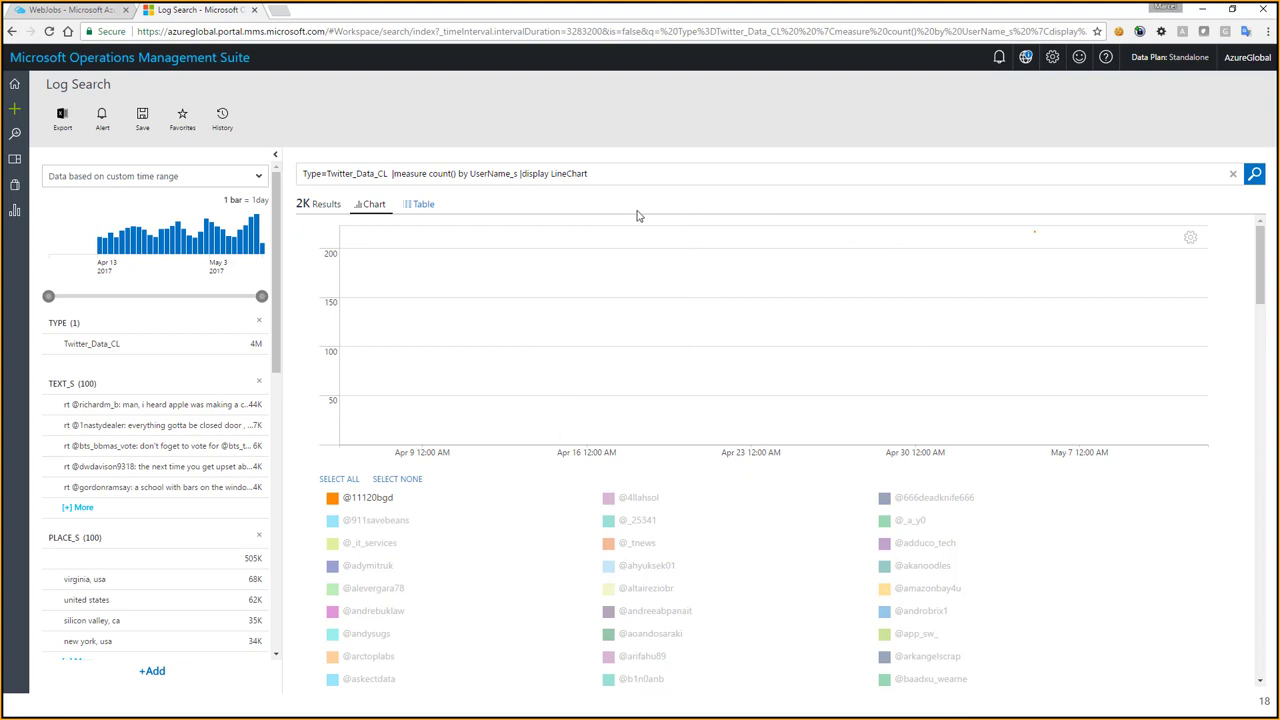
left_click(365, 497)
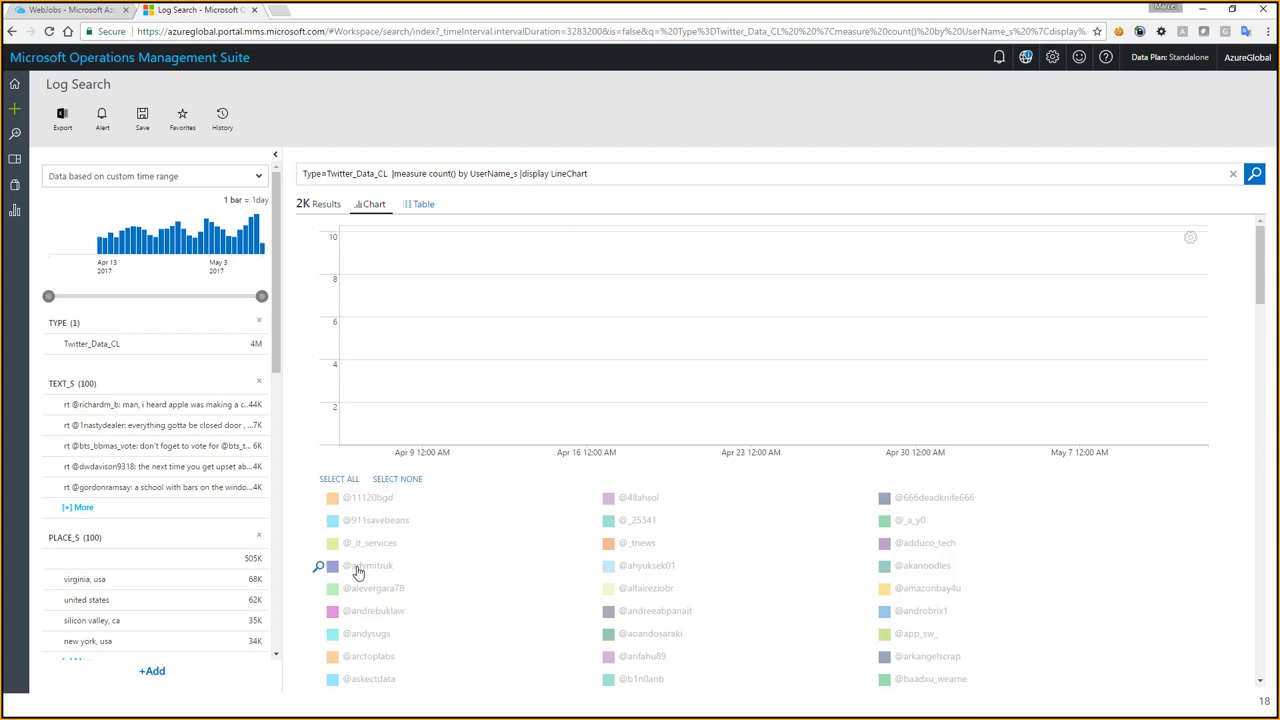
left_click(358, 571)
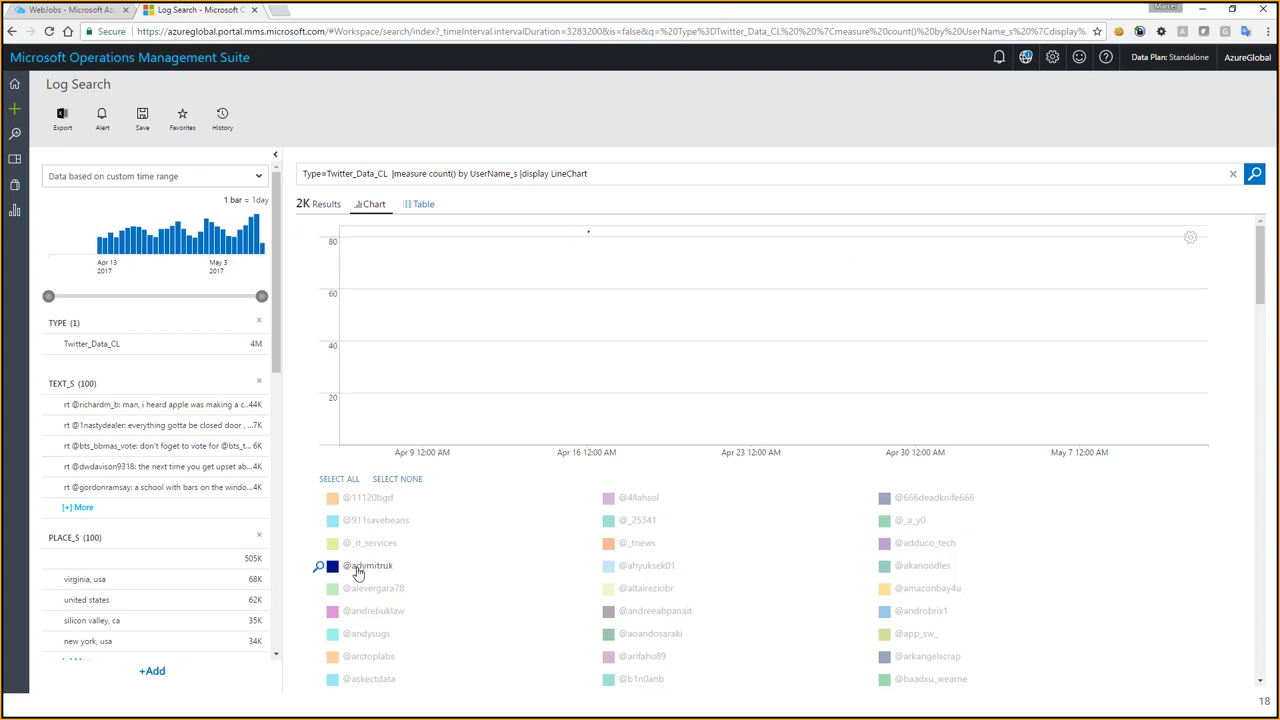
left_click(359, 497)
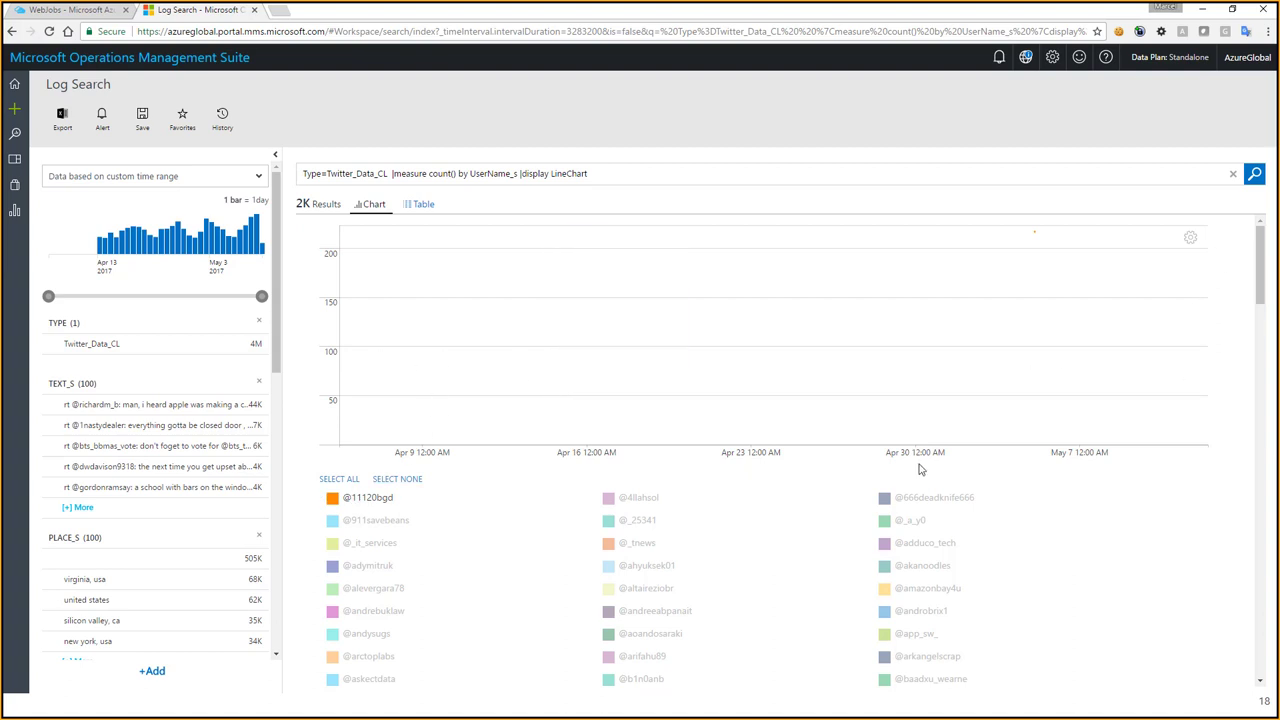
left_click(339, 479)
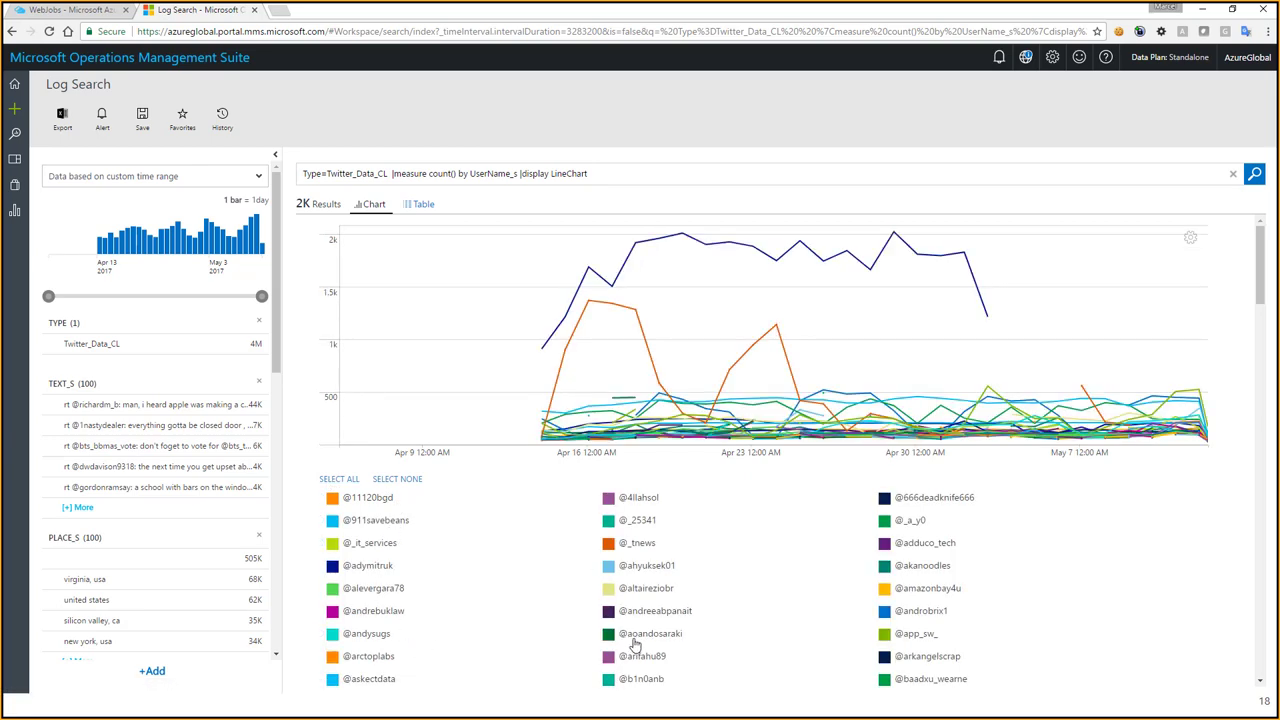
mouse_move(847, 358)
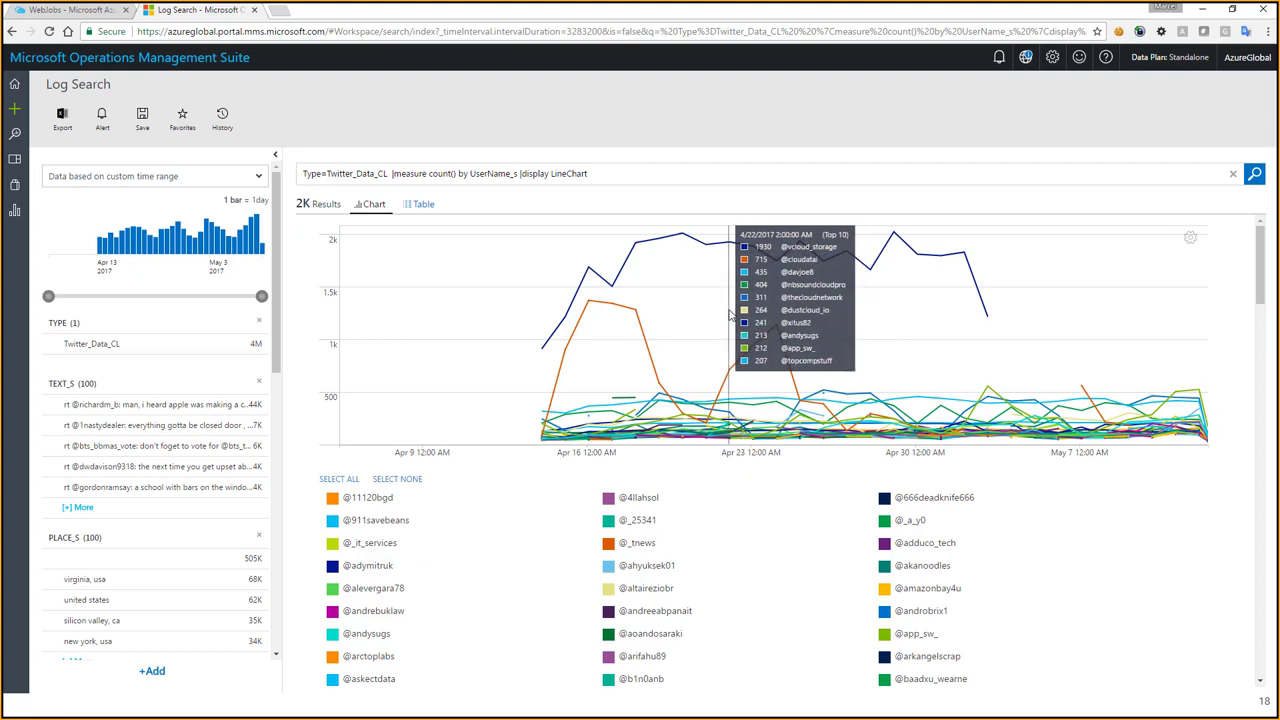
left_click(429, 173)
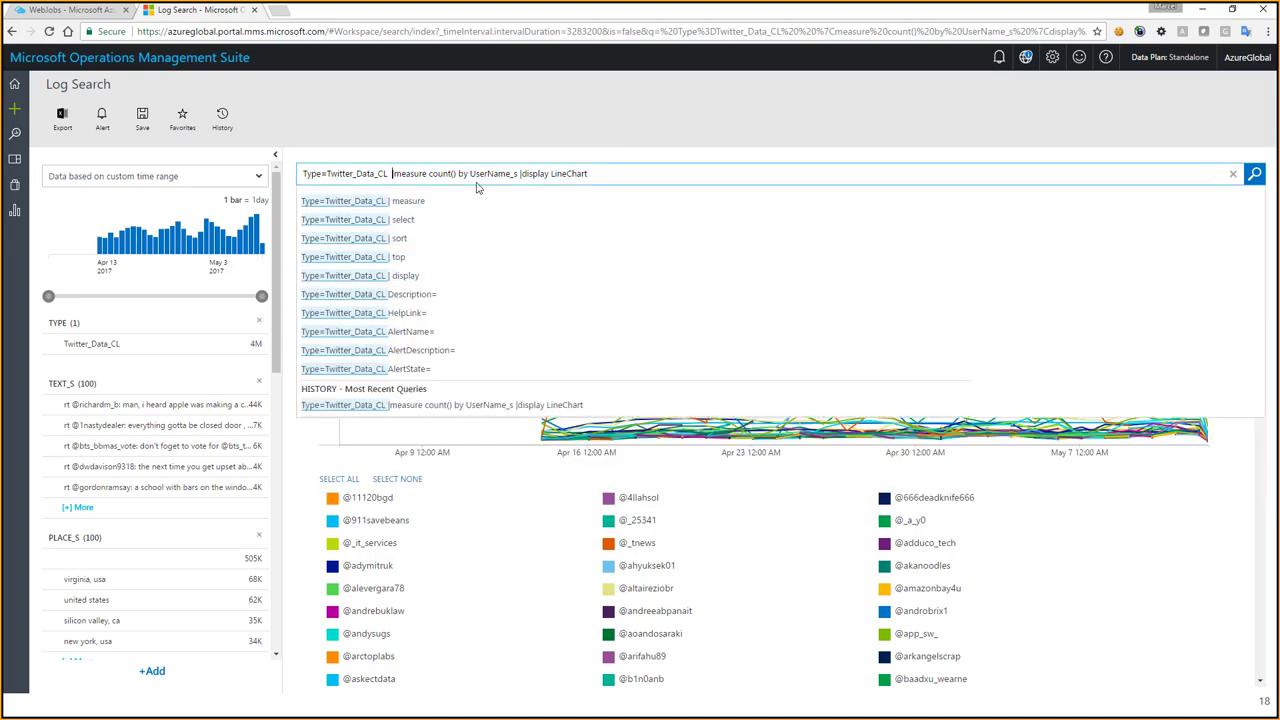
type("\"@")
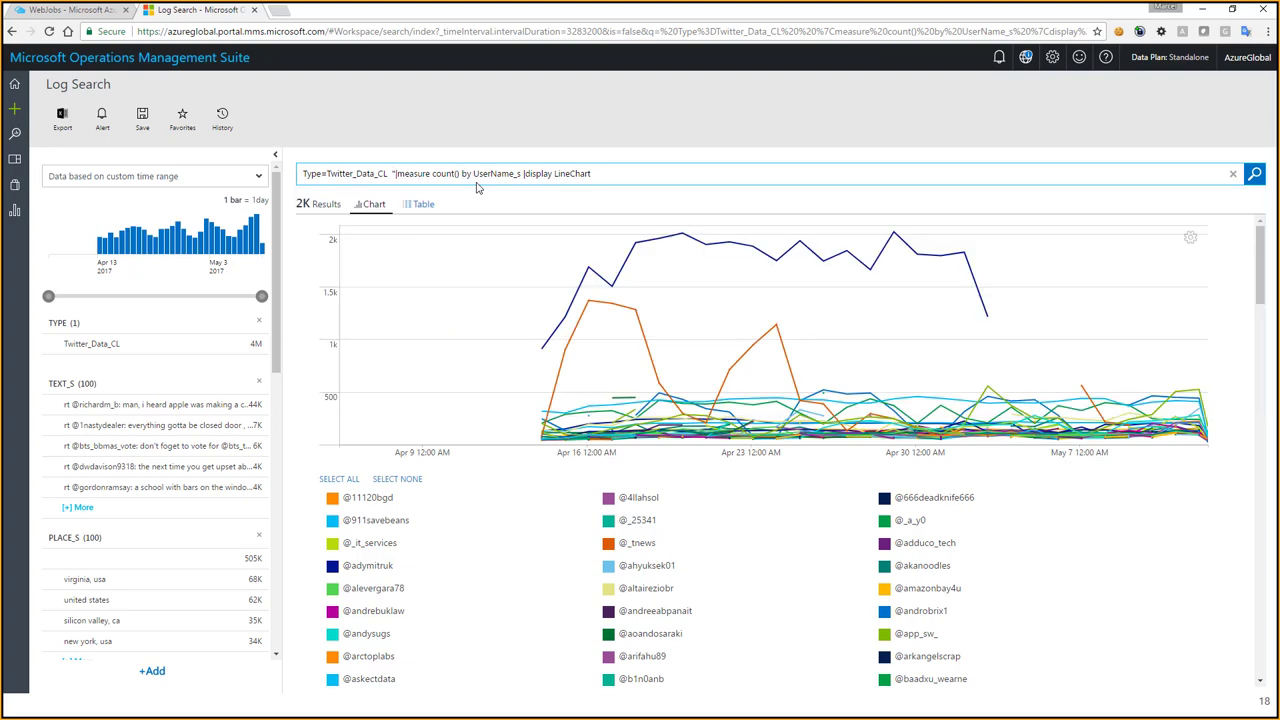
type("v")
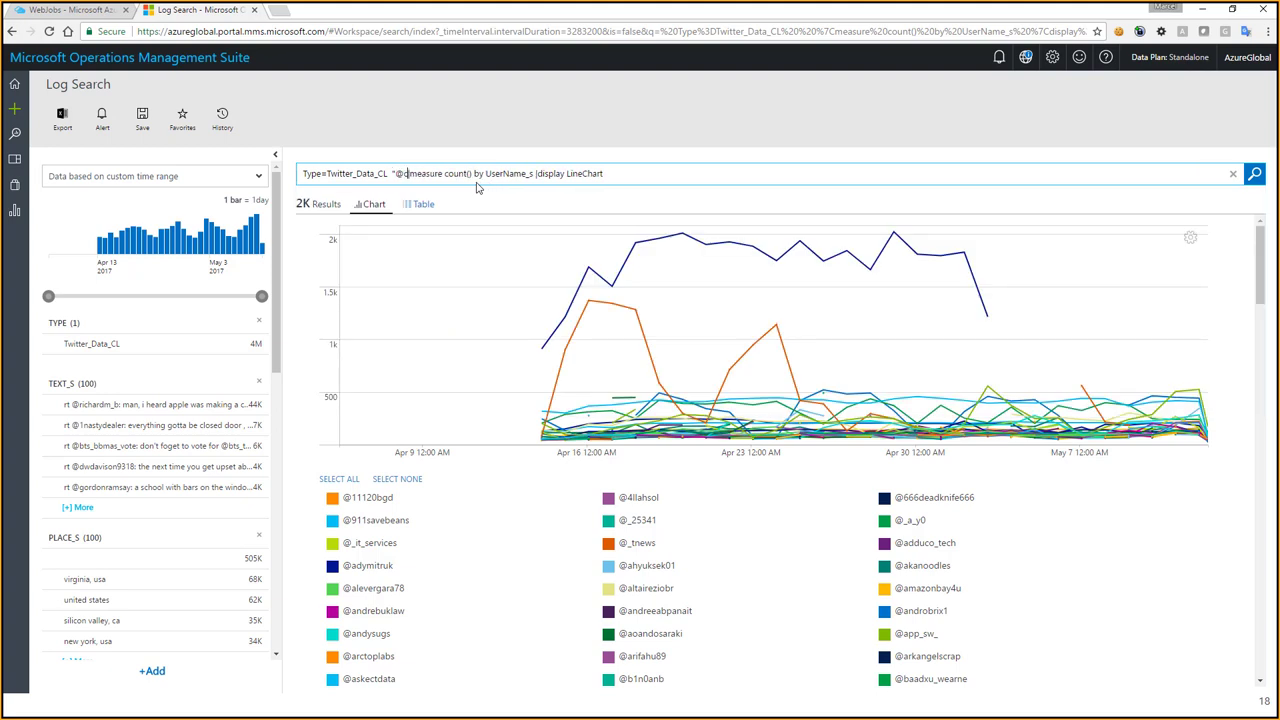
type("cloud_stora")
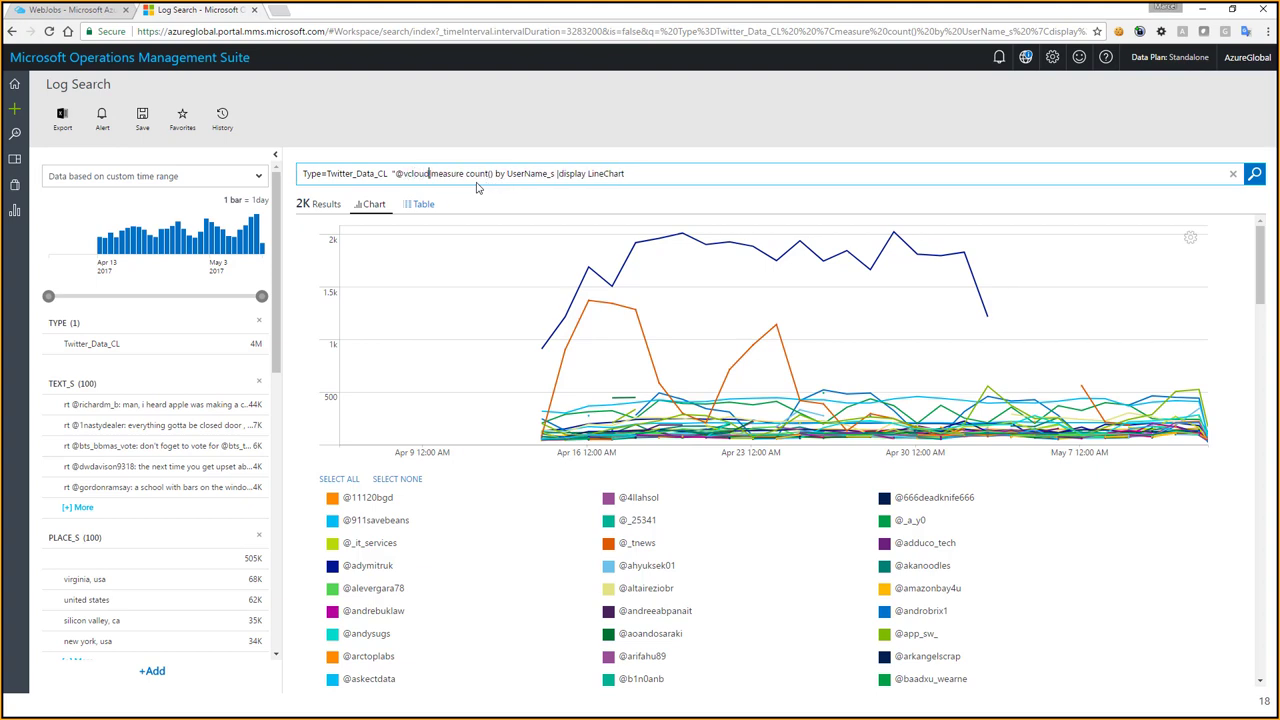
type("ge\"")
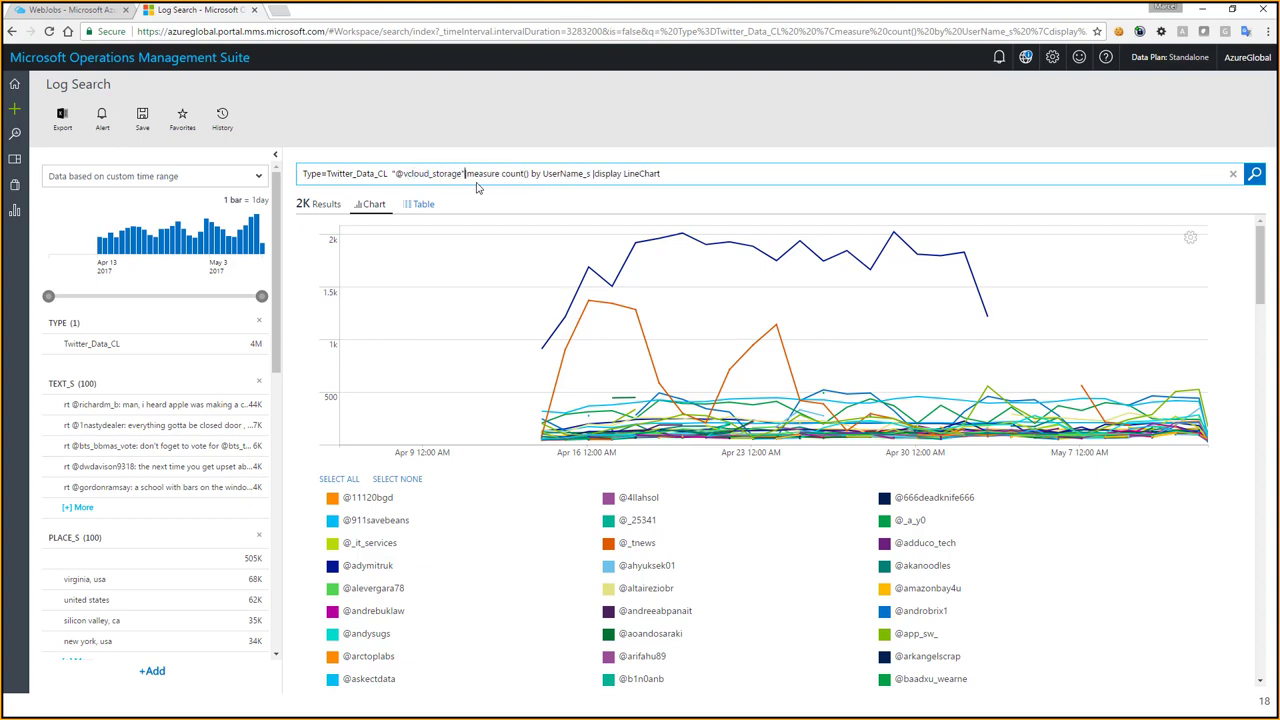
key("Return")
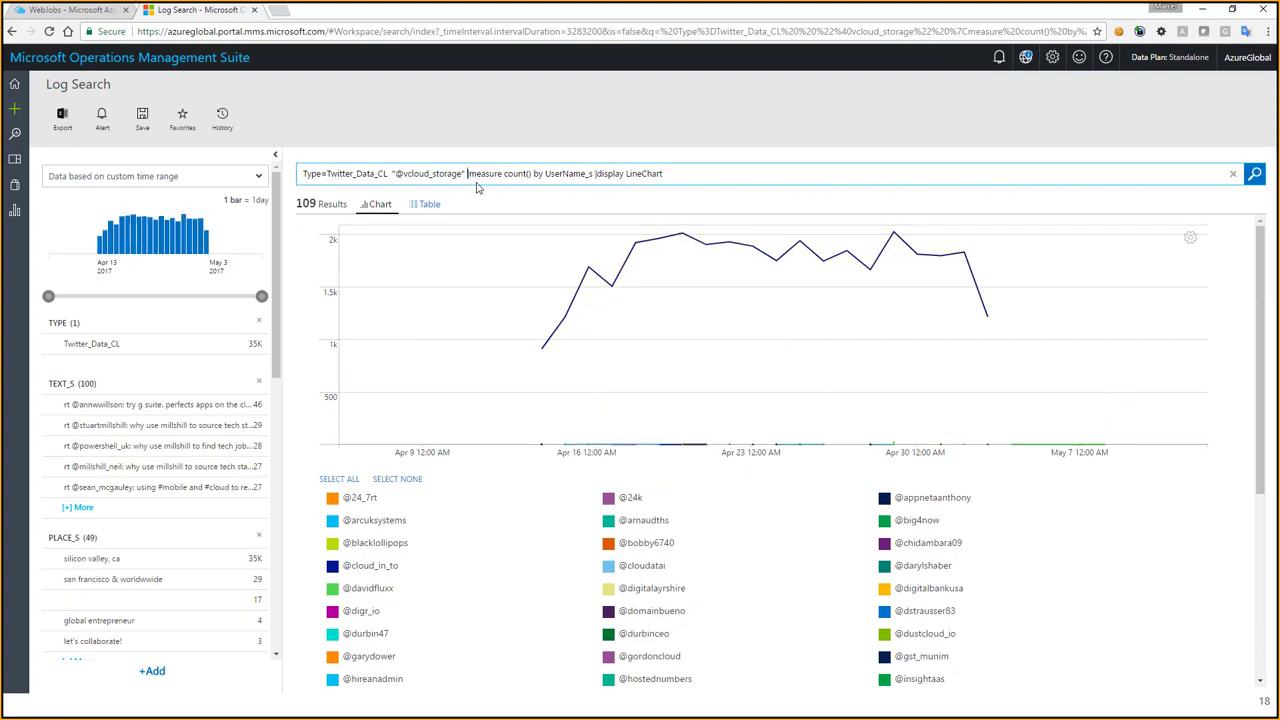
left_click_drag(466, 175, 663, 175)
key("BackSpace")
key("Return")
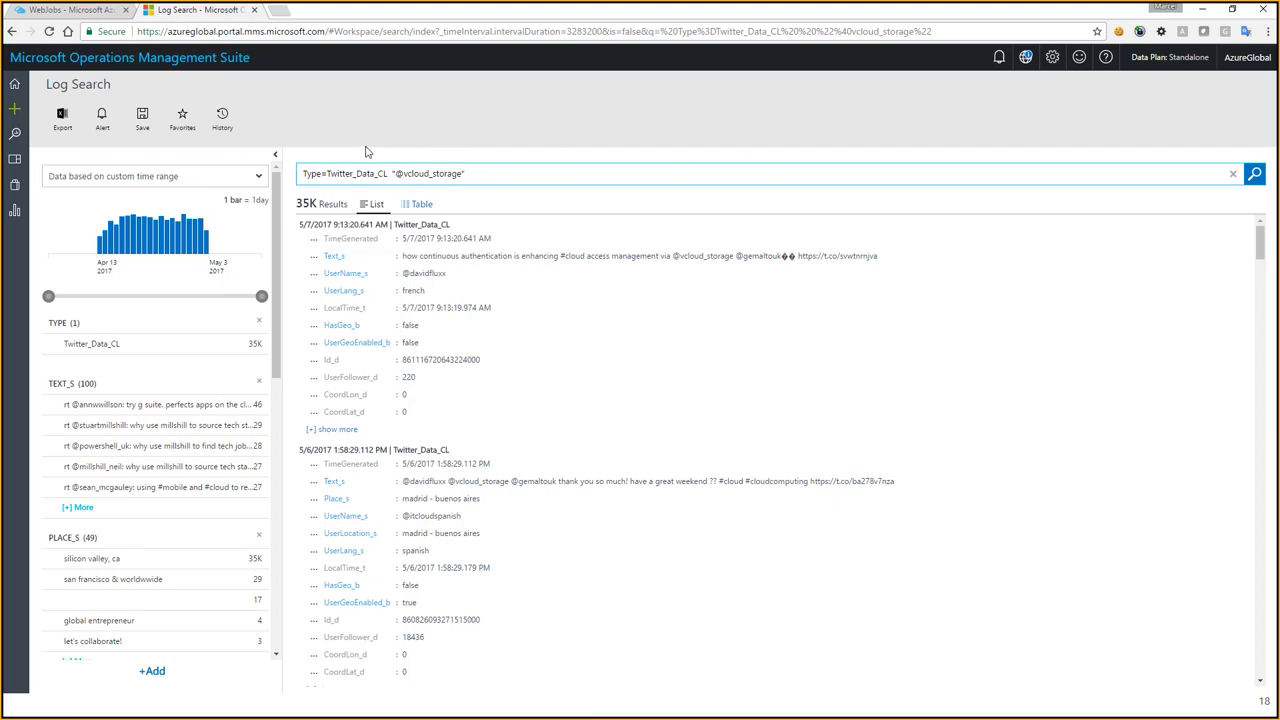
Return to the workspace overview and open the Tweet Statistics view.
left_click(15, 87)
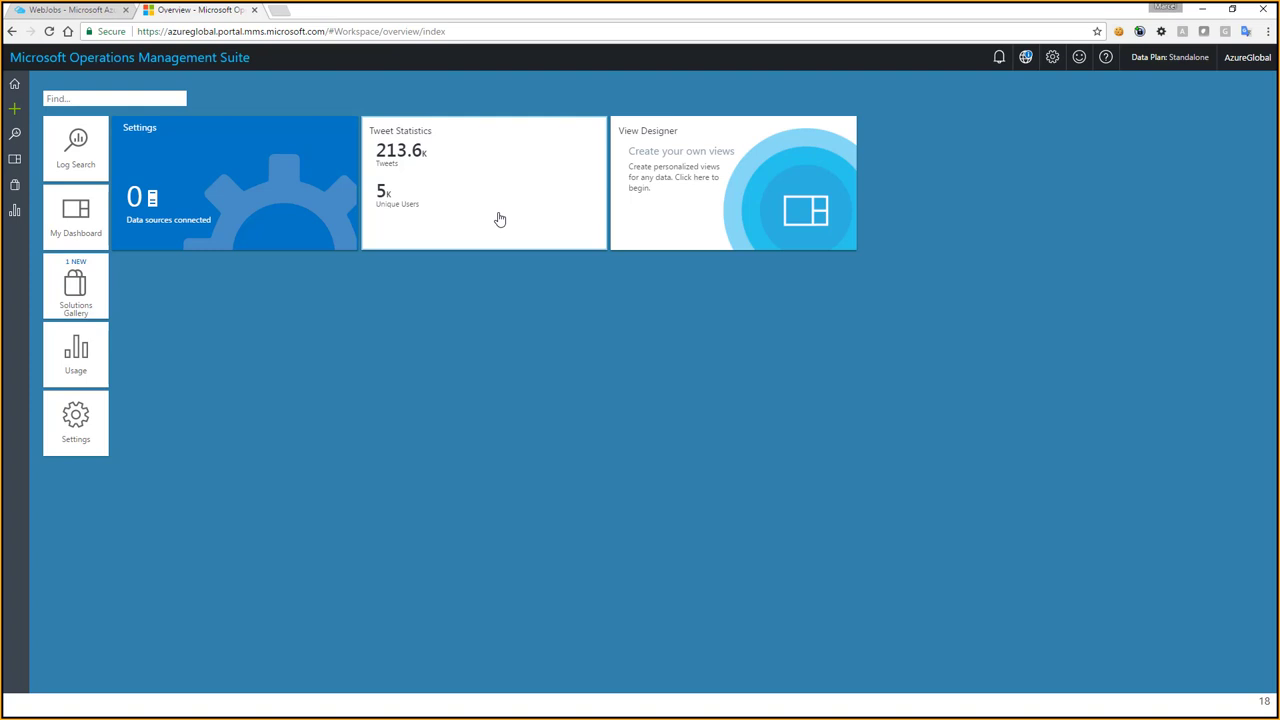
left_click(437, 169)
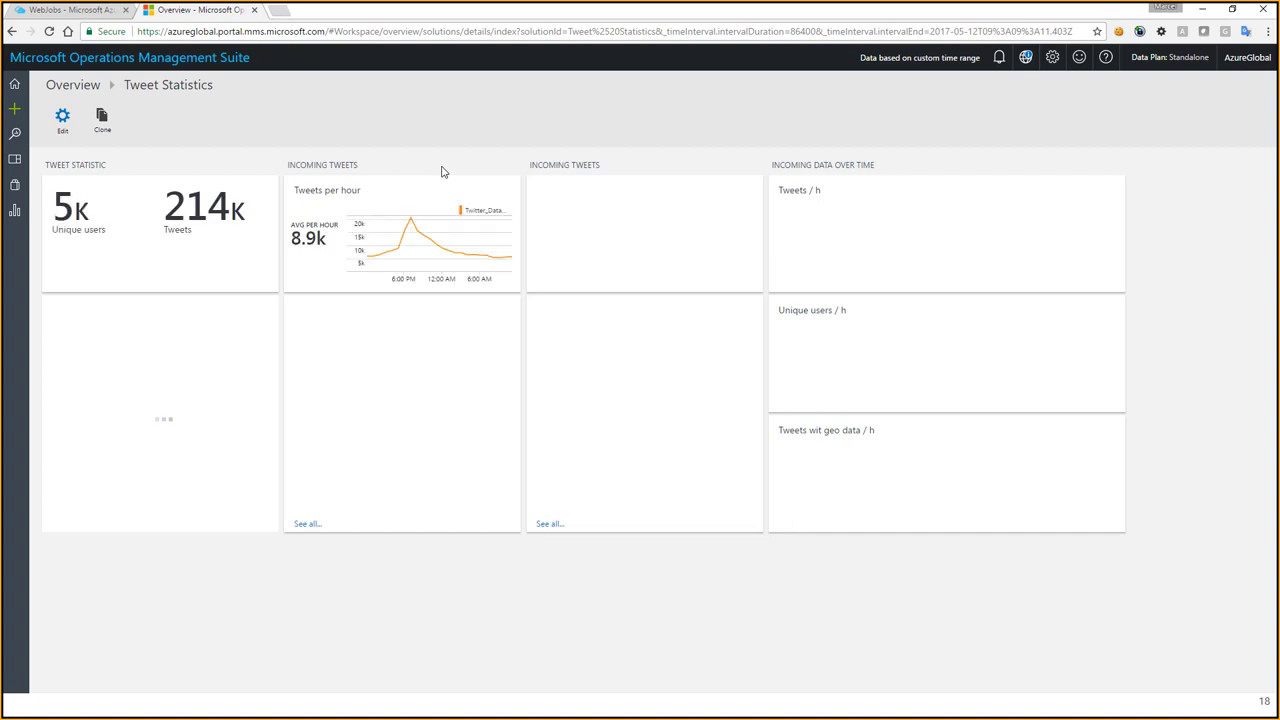
left_click(916, 62)
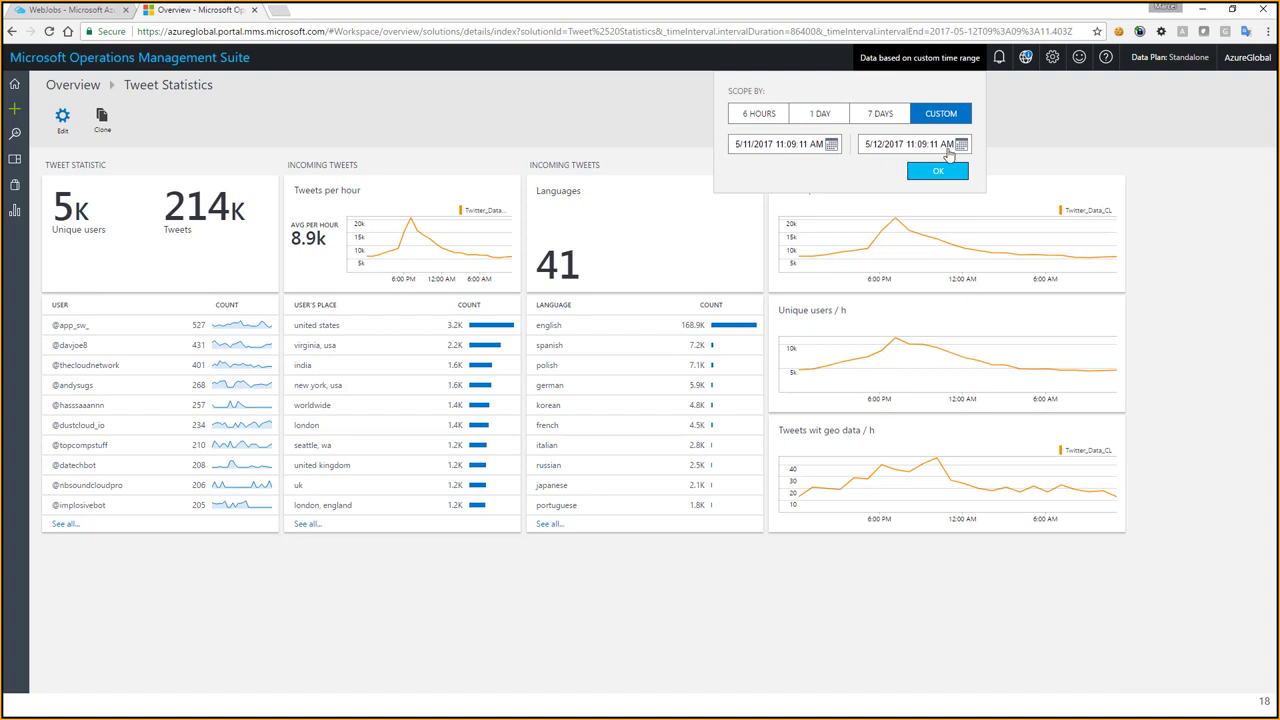
left_click(558, 110)
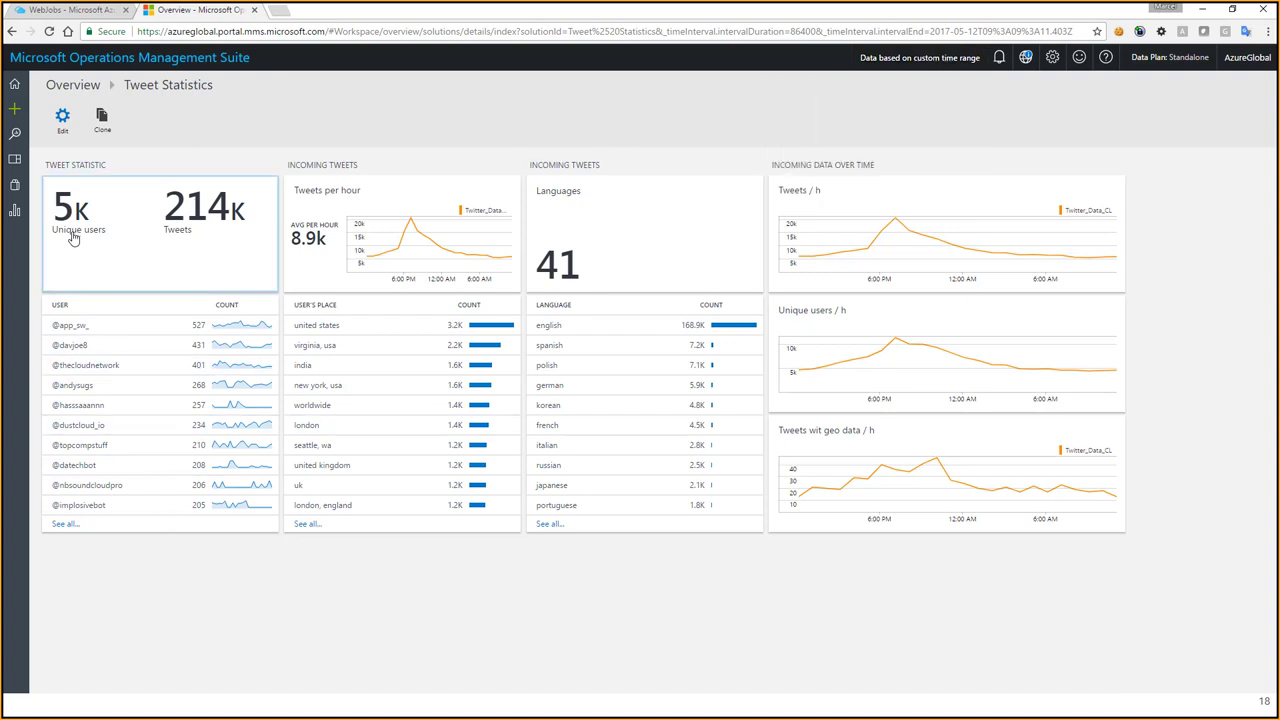
Set the view's custom range to start on April 4, 2017.
left_click(926, 72)
left_click(831, 144)
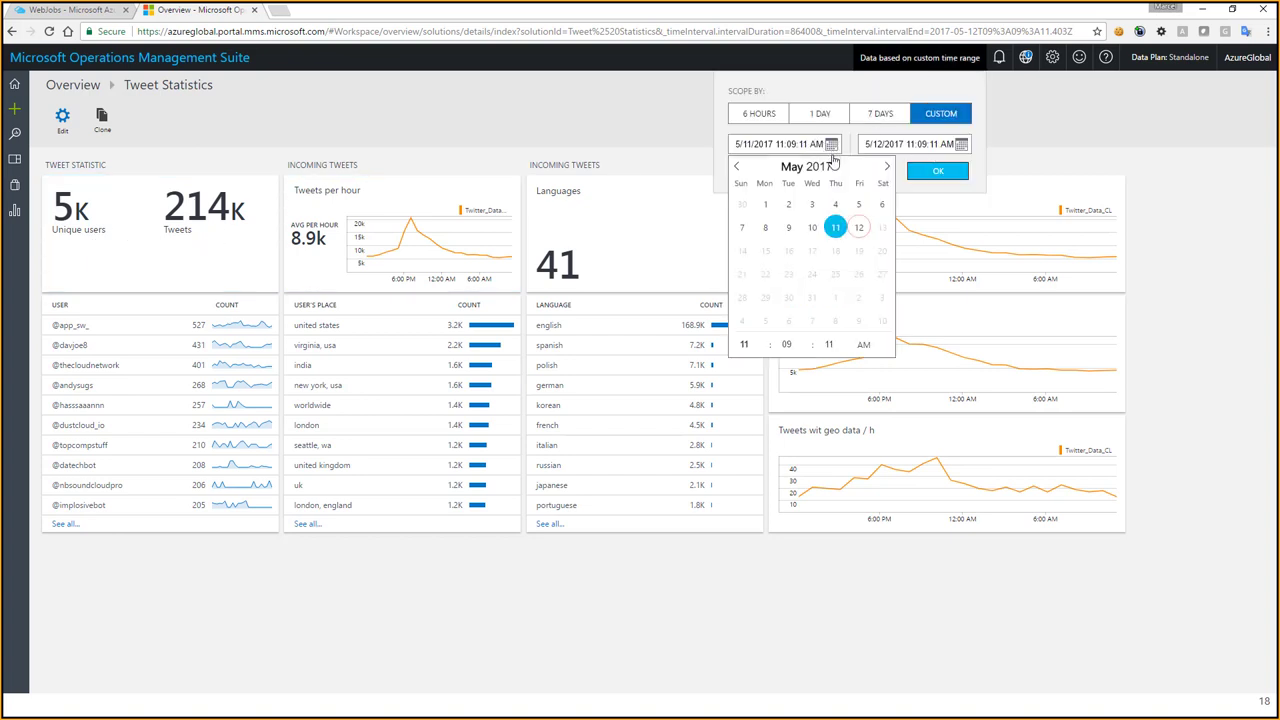
left_click(738, 172)
left_click(788, 227)
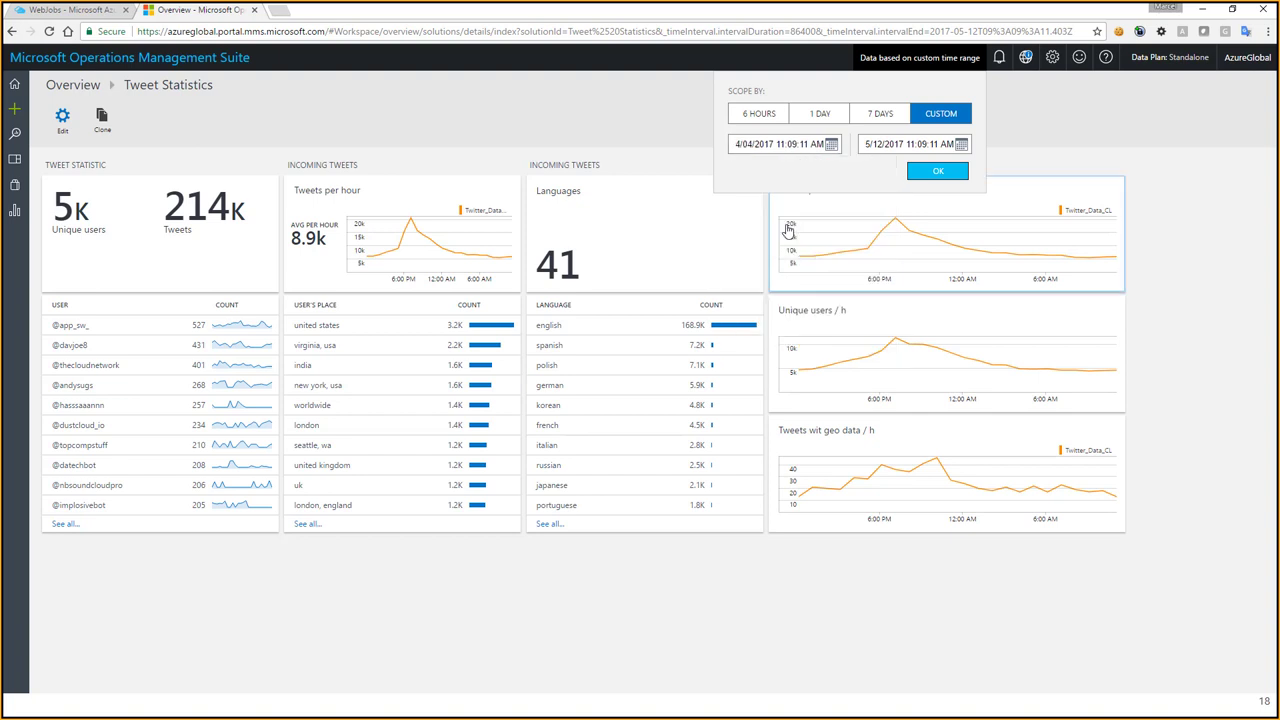
left_click(938, 172)
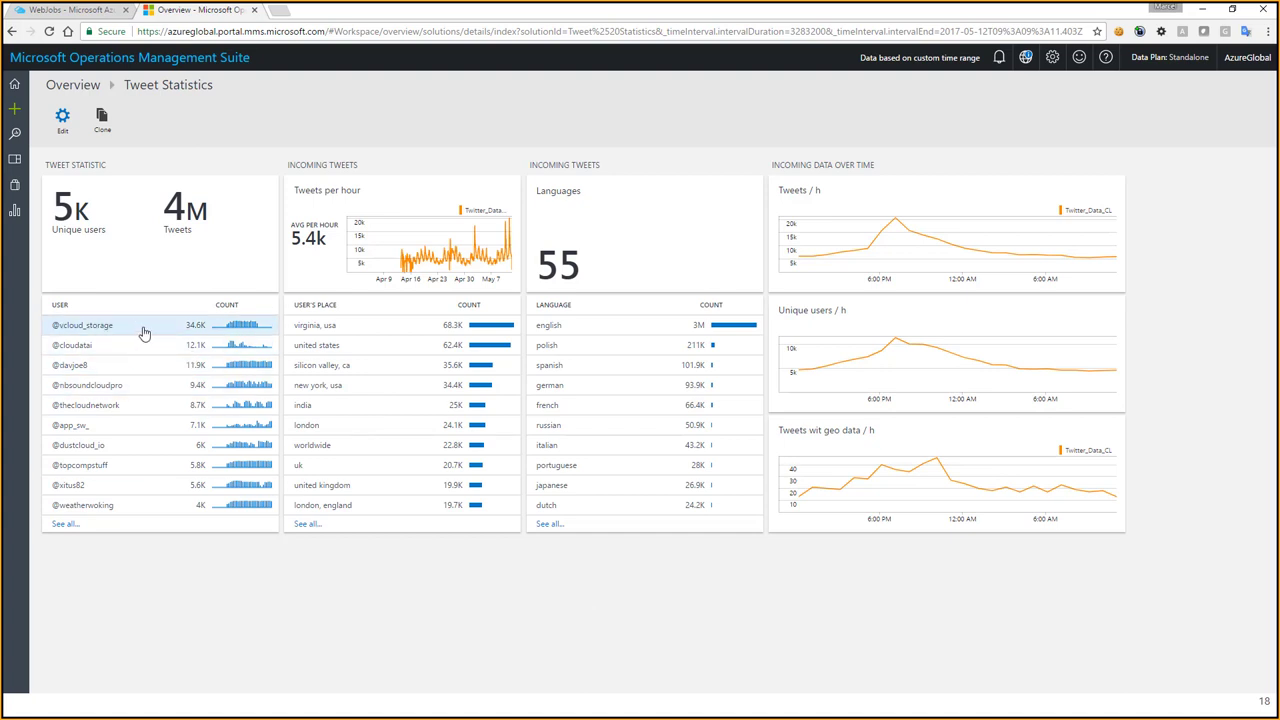
mouse_move(195, 335)
Compute 28*24 and 34600/30/24 (about 48.06 tweets per hour) in Calculator, then close it.
key("XF86Calculator")
type("28")
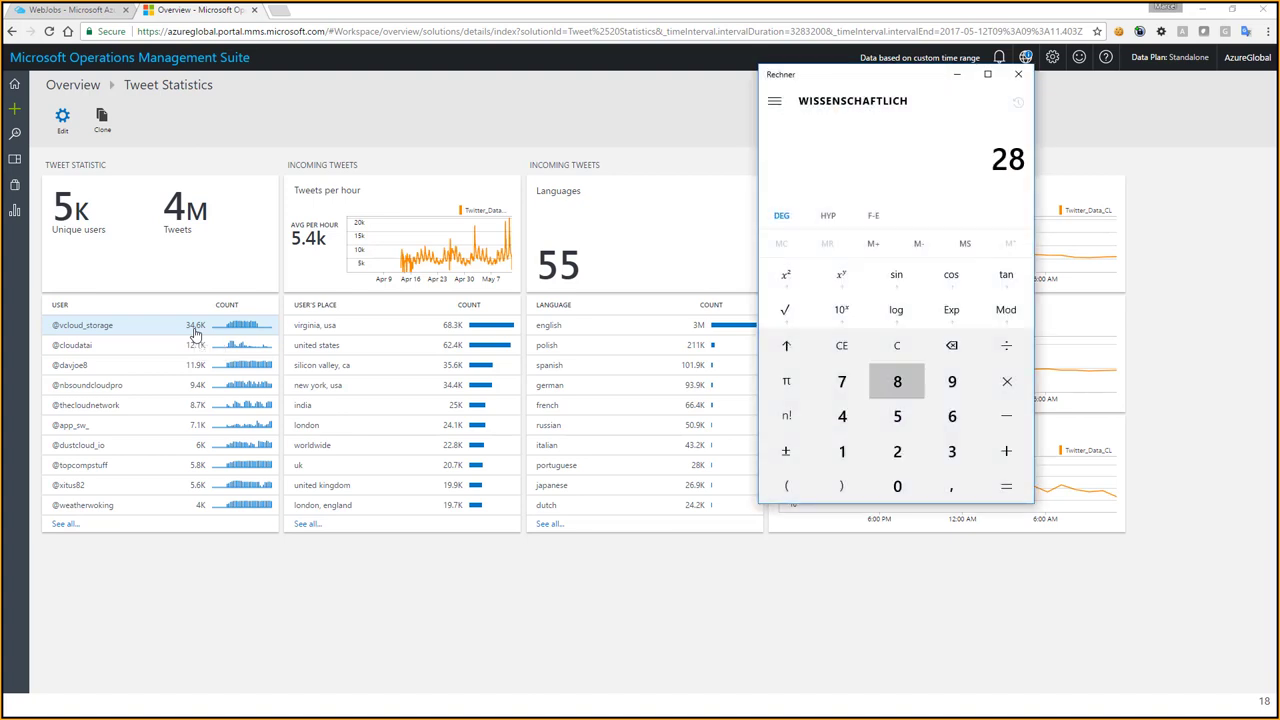
type("*24")
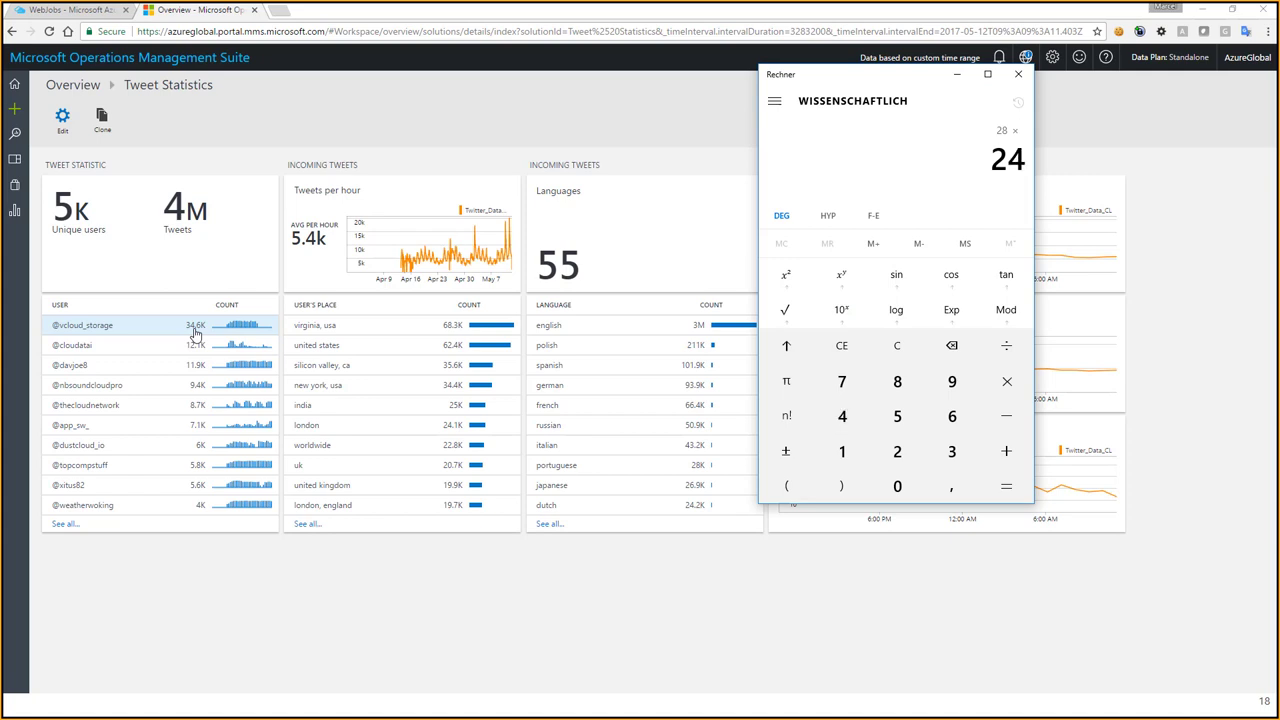
key("Return")
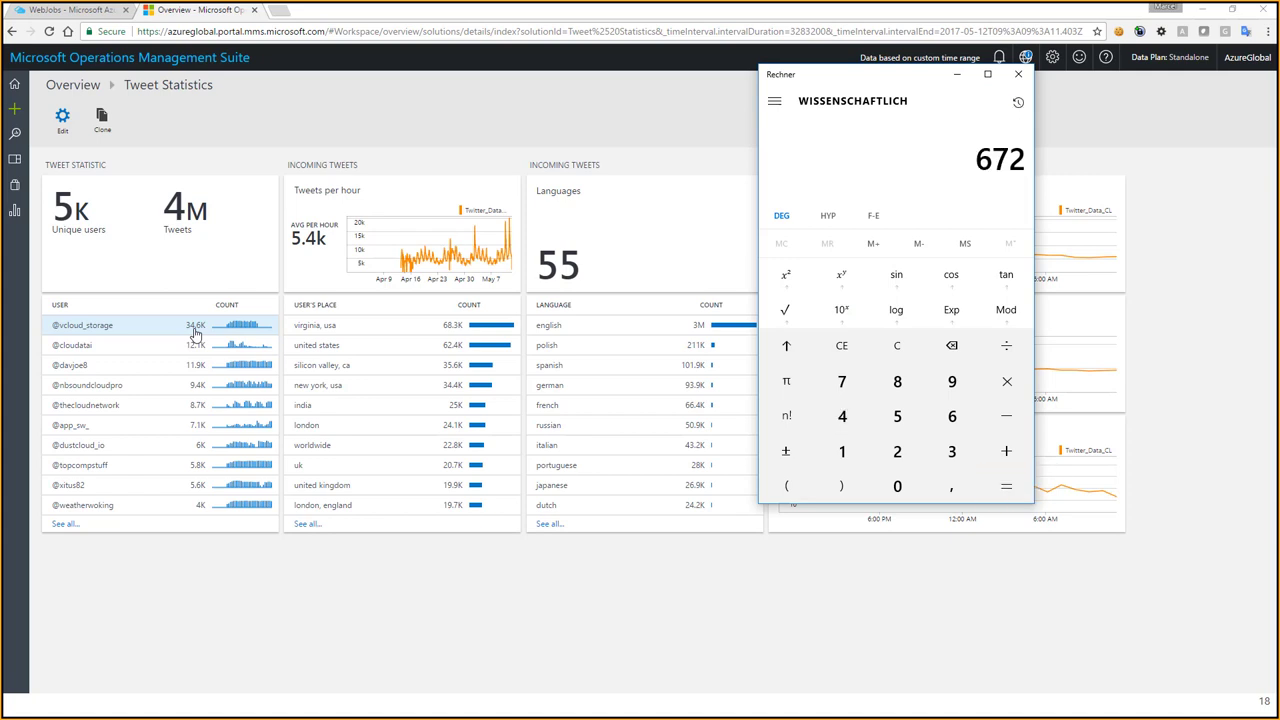
type("34600/")
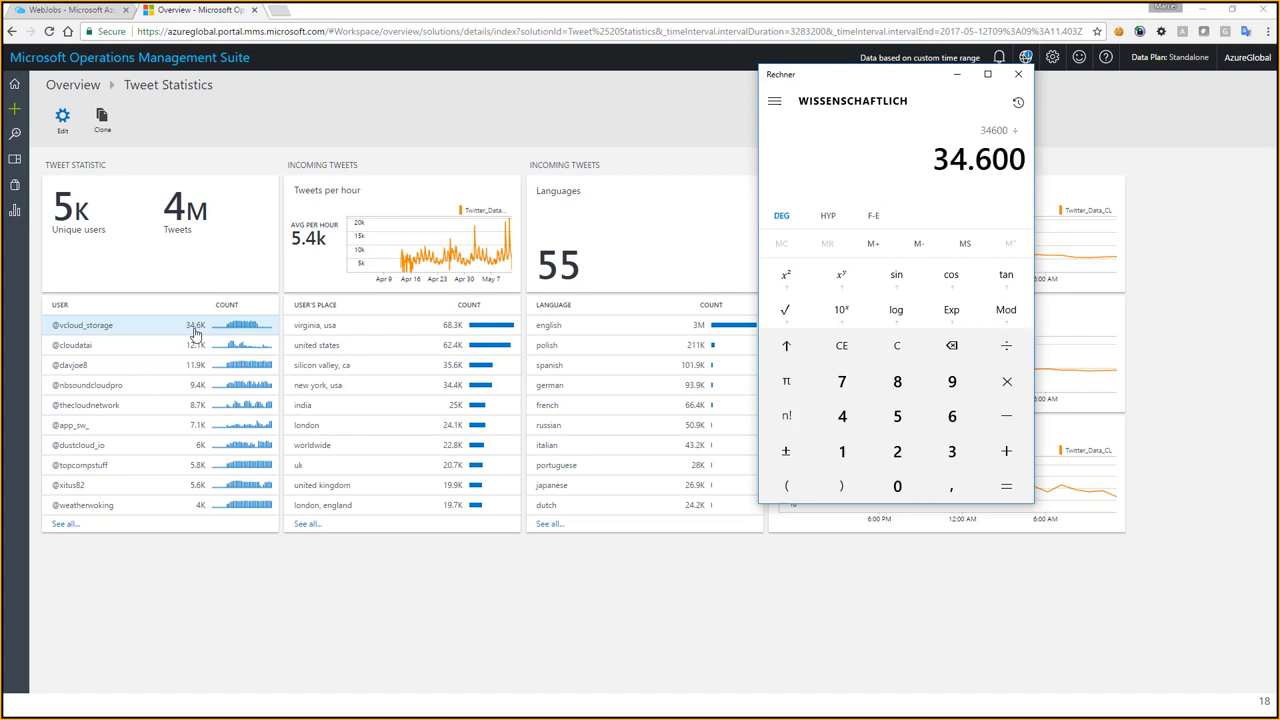
type("30/24")
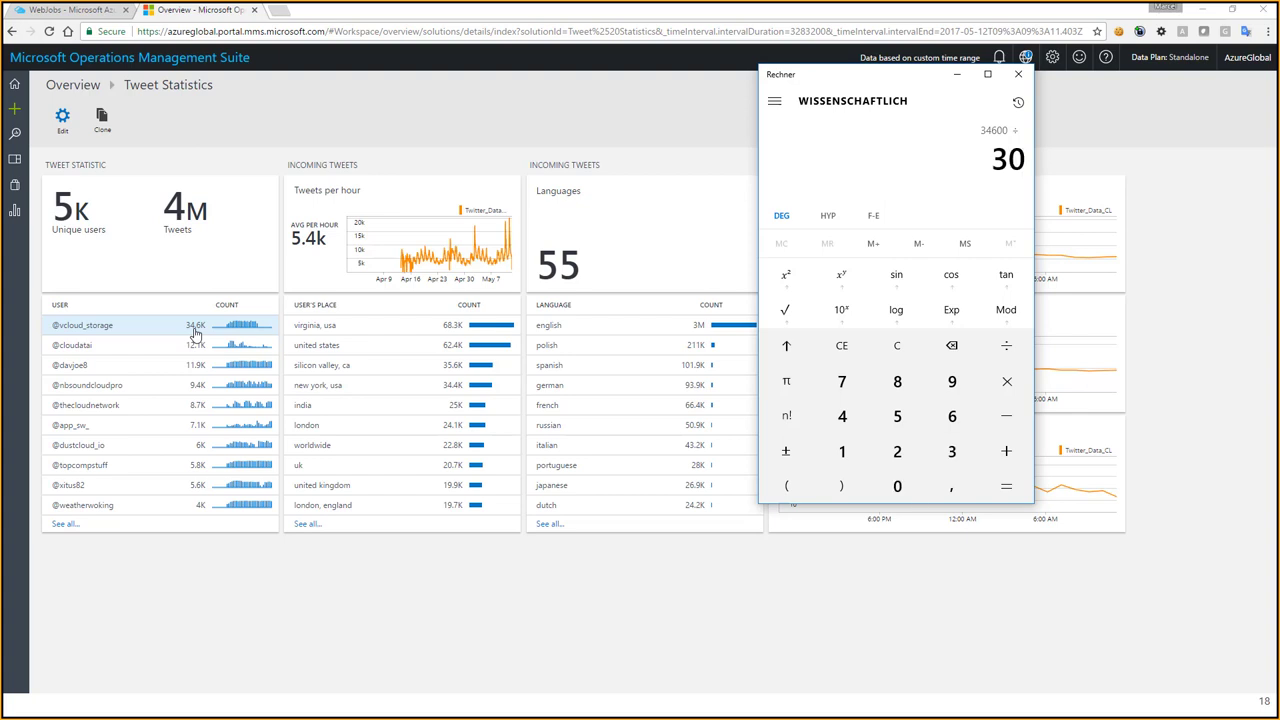
key("Return")
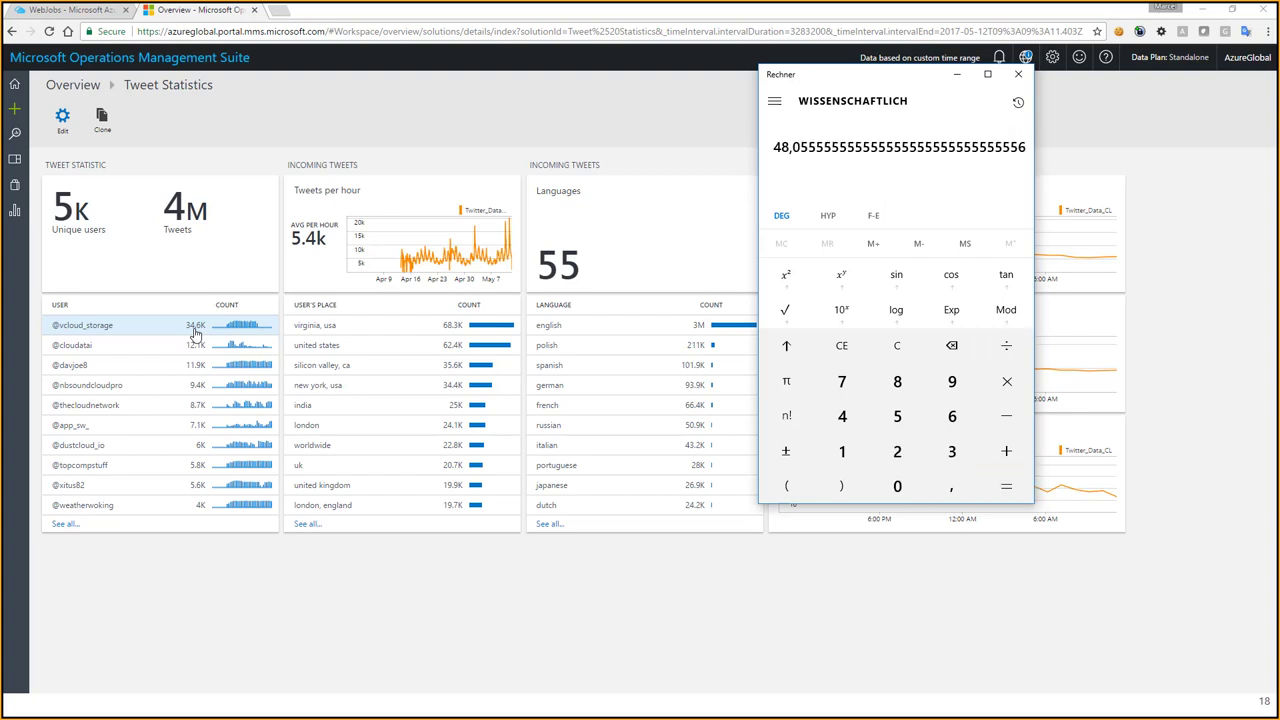
left_click(1018, 74)
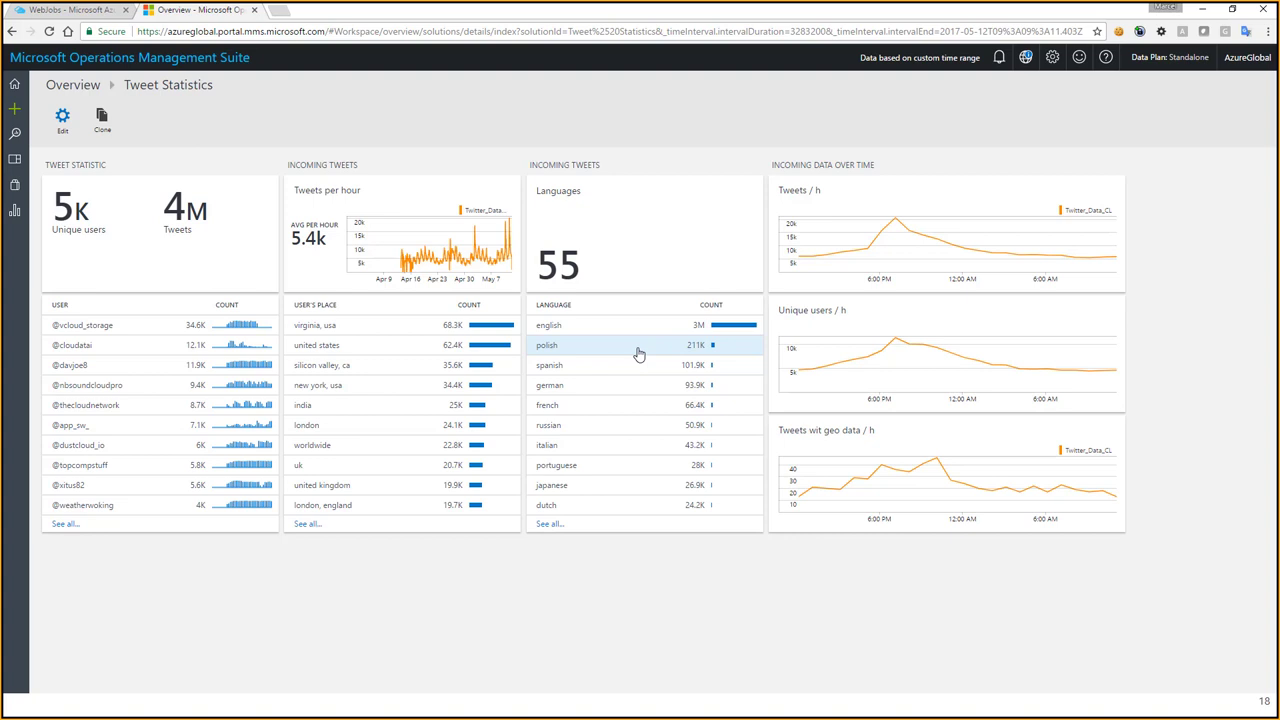
Open the UserLang_s=polish search from the Languages tile and browse its 211K tweet records.
left_click(547, 350)
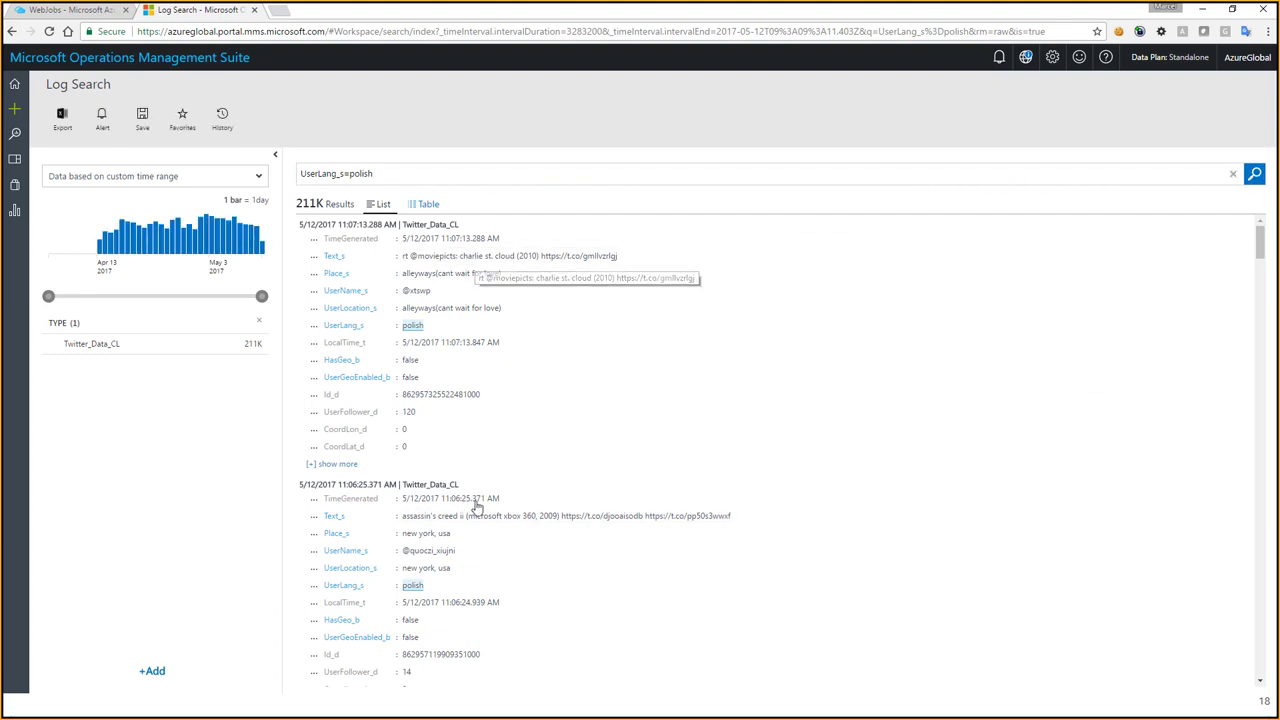
scroll(554, 517, "down", 6)
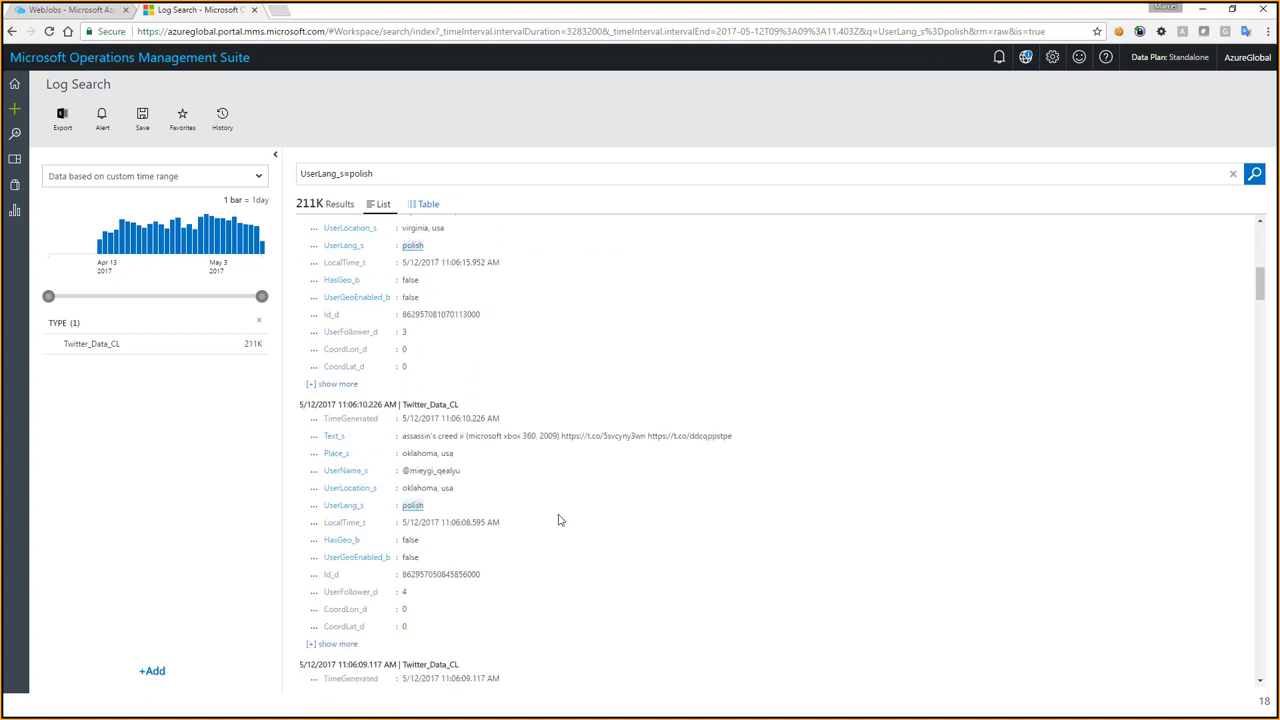
scroll(531, 446, "down", 3)
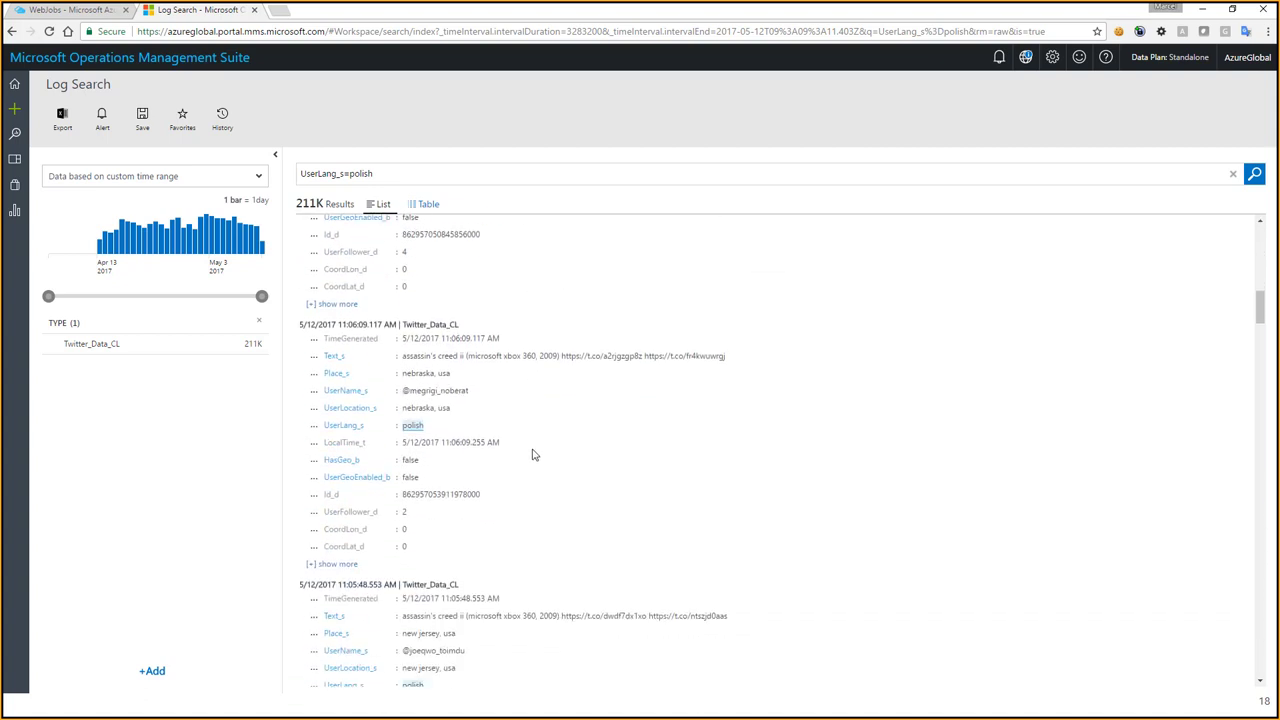
scroll(532, 455, "down", 7)
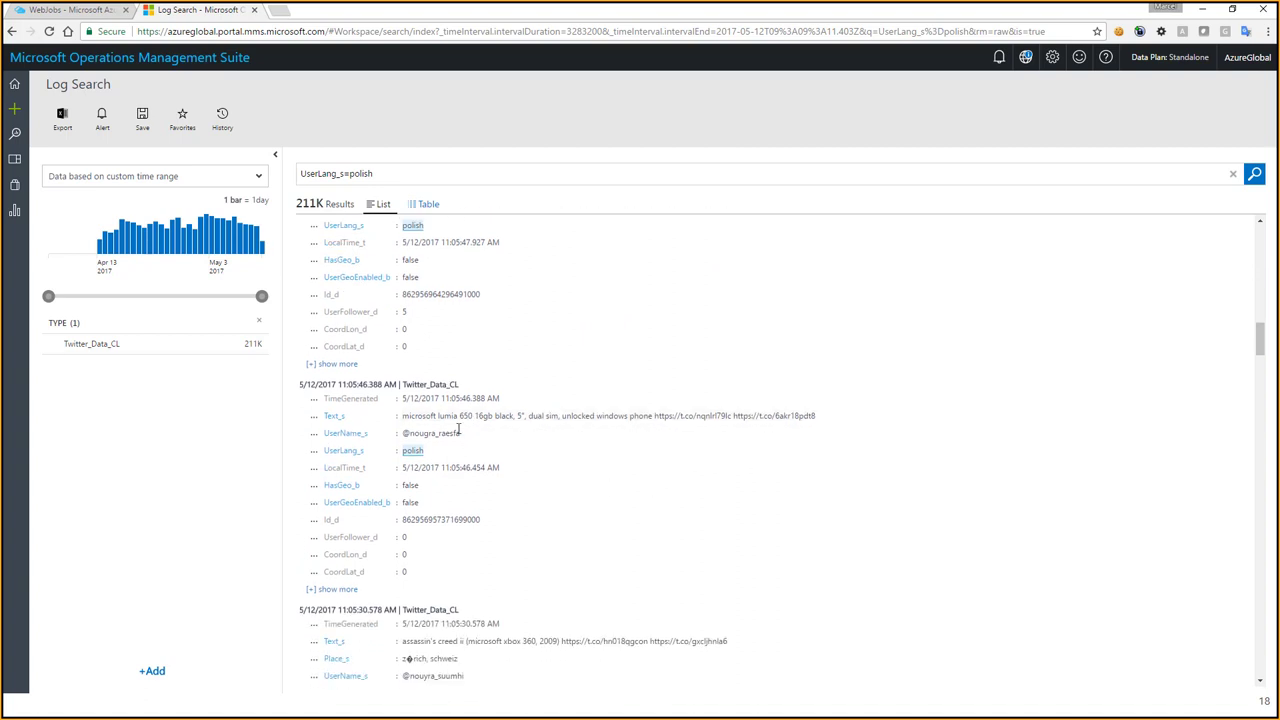
scroll(572, 575, "up", 1)
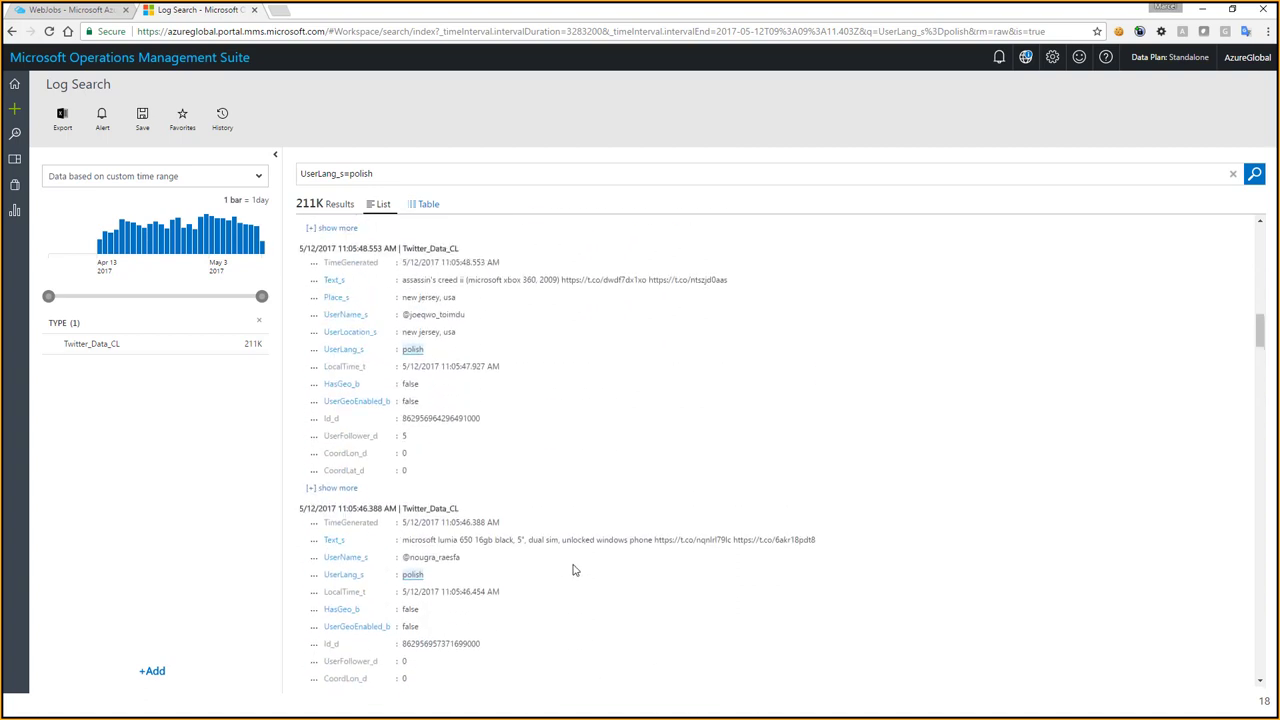
scroll(574, 570, "down", 2)
key("alt+Left")
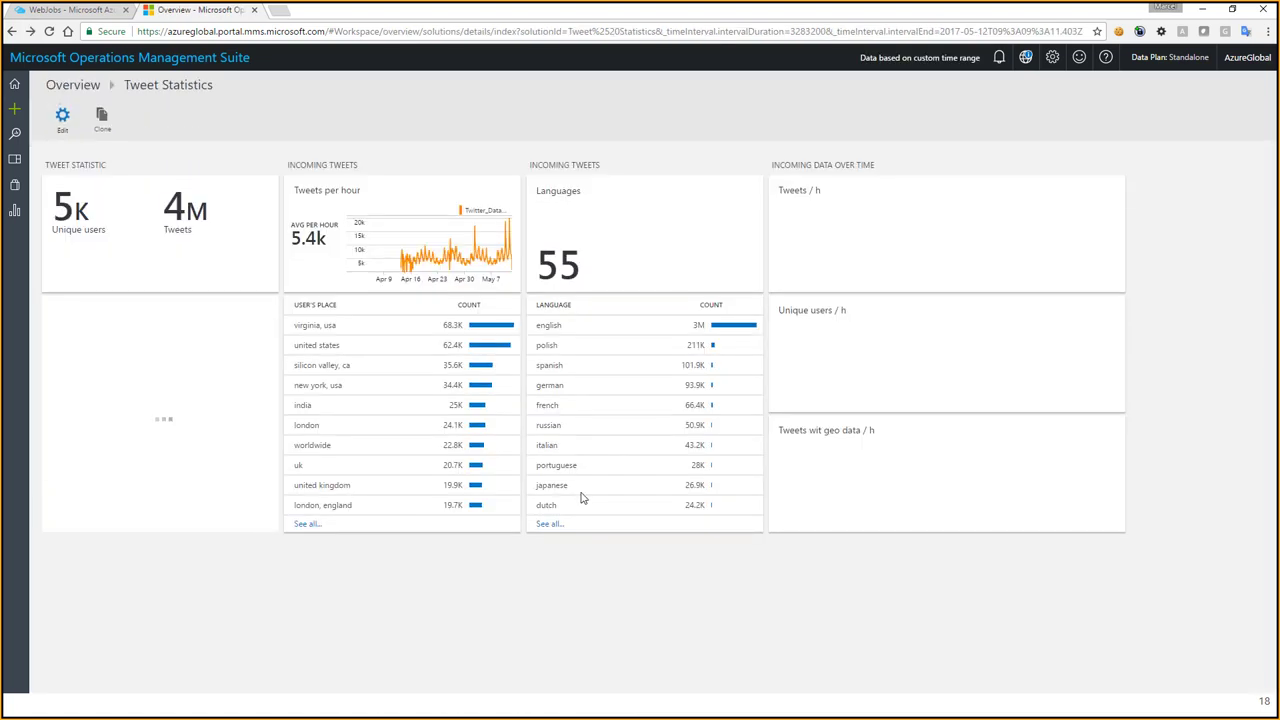
key("alt+Right")
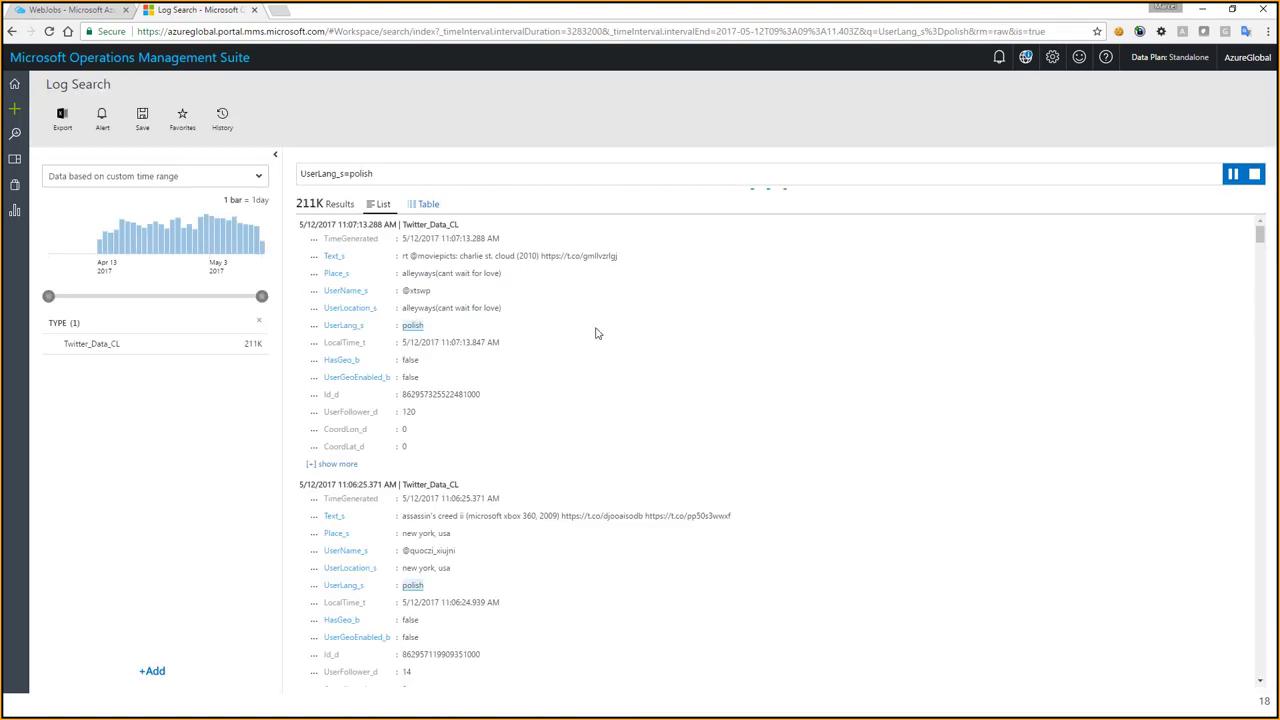
left_click(487, 173)
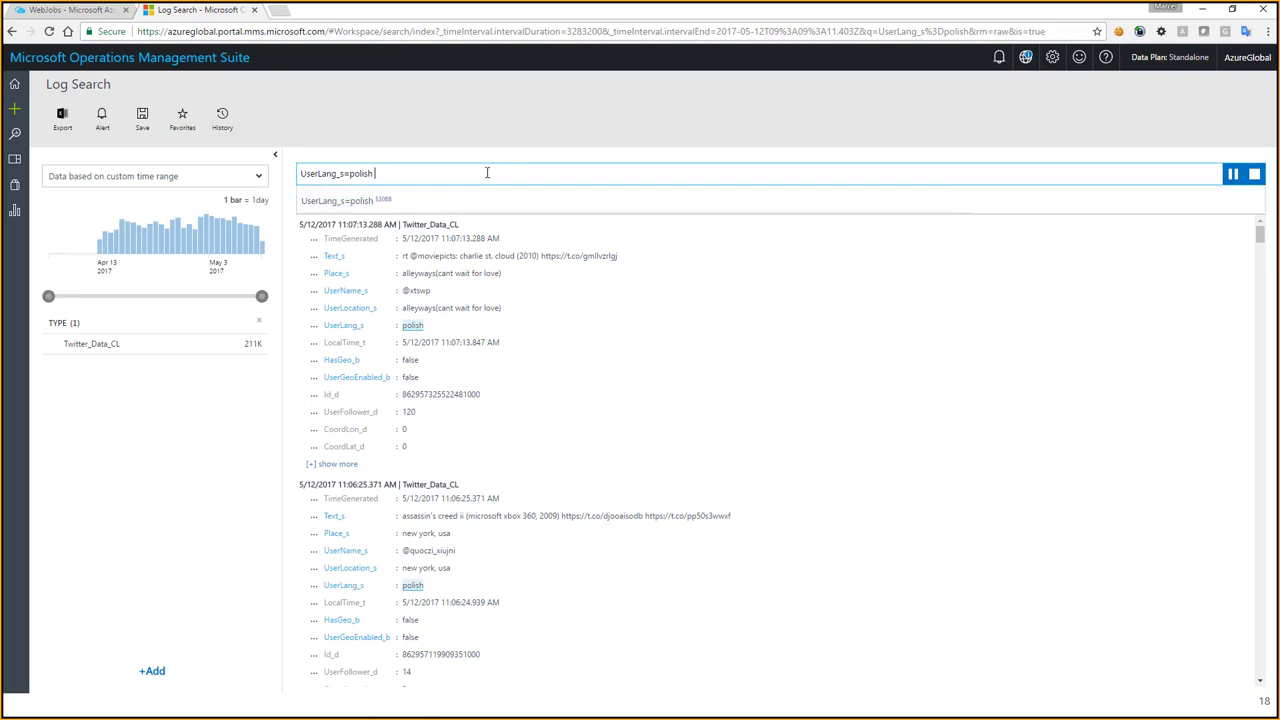
Replace the query with 'geeksprech' and run the search.
key("ctrl+shift+Left")
key("ctrl+shift+Left")
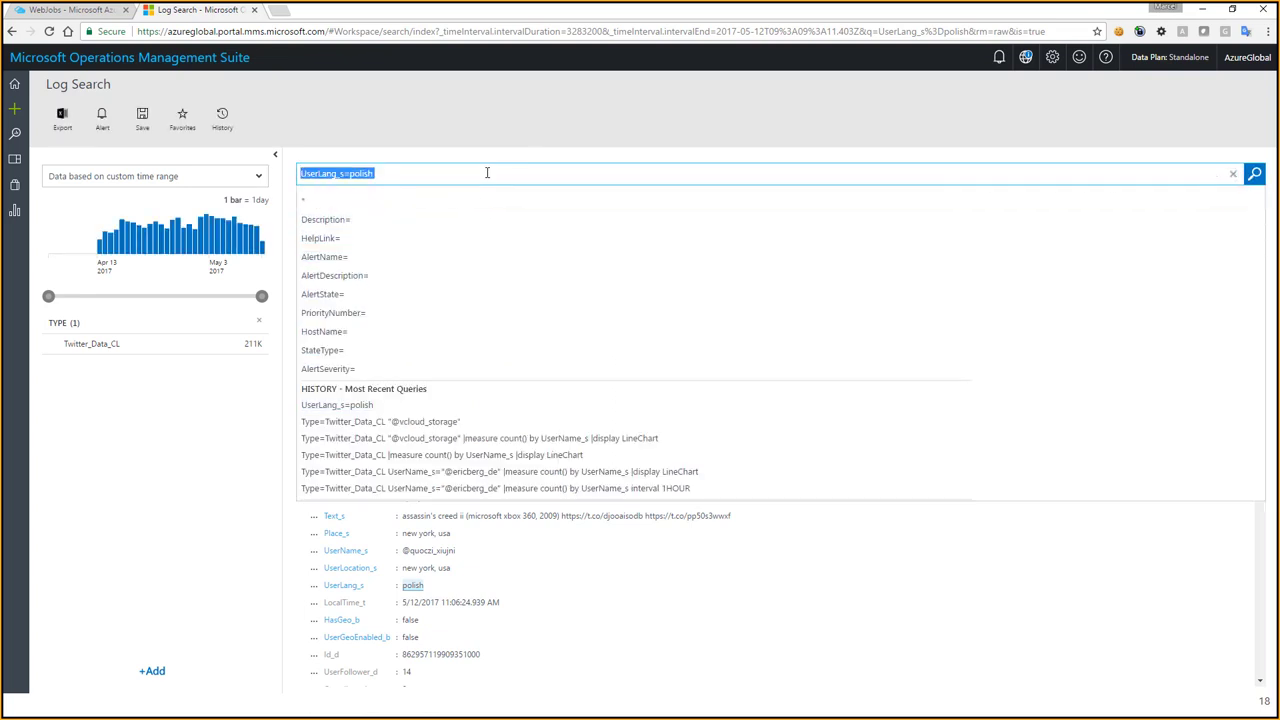
type("geek")
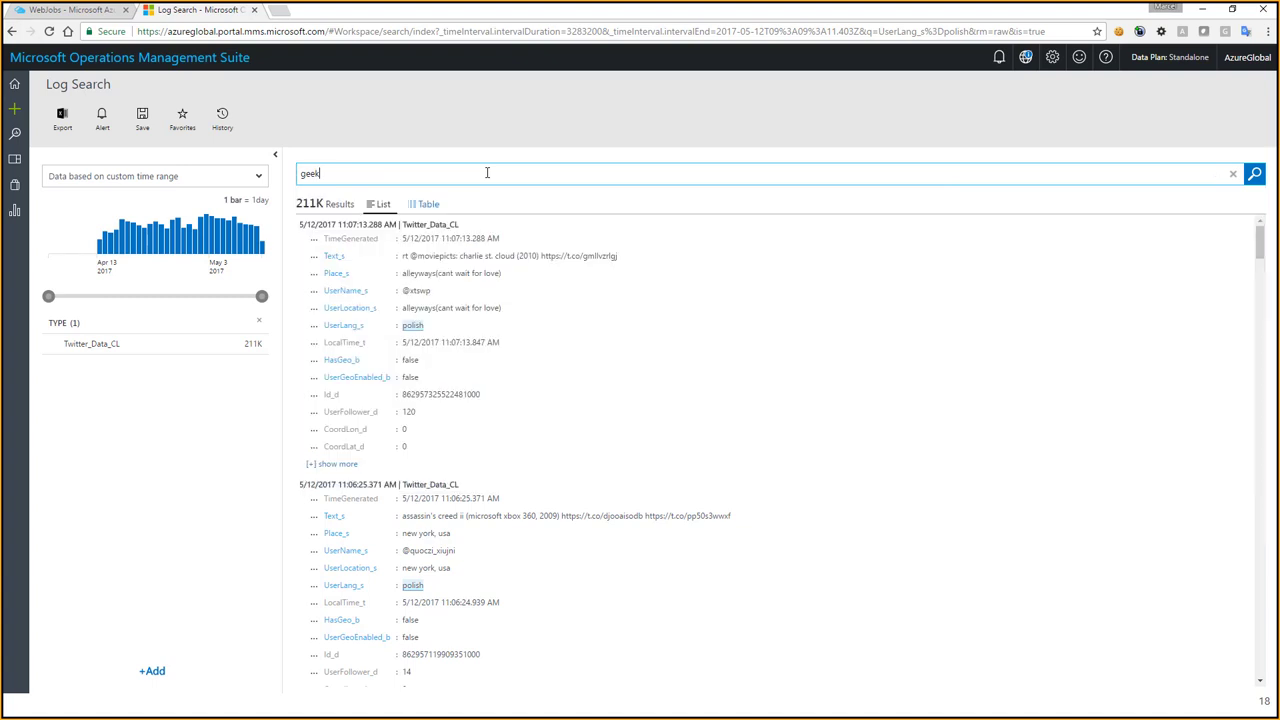
type("sprech")
key("Return")
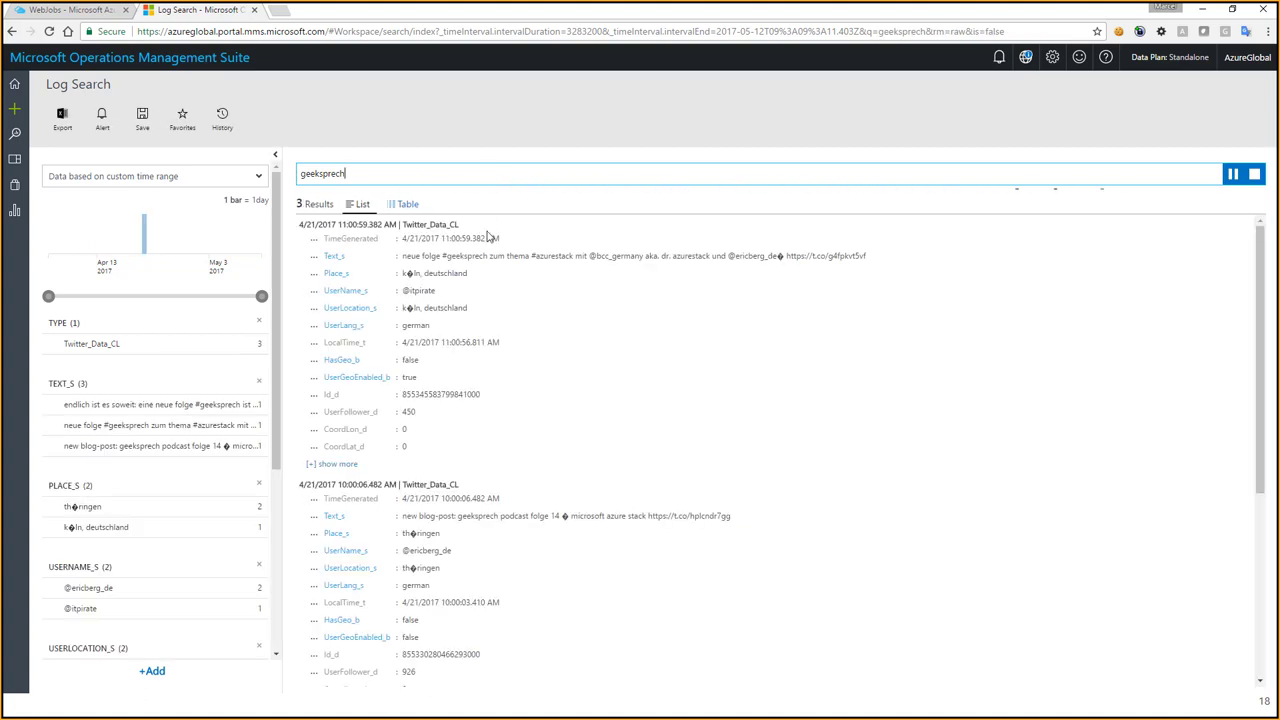
Search '*geeksprech*' to find the 3 matching tweets and inspect fields like CoordLon_d.
left_click(485, 180)
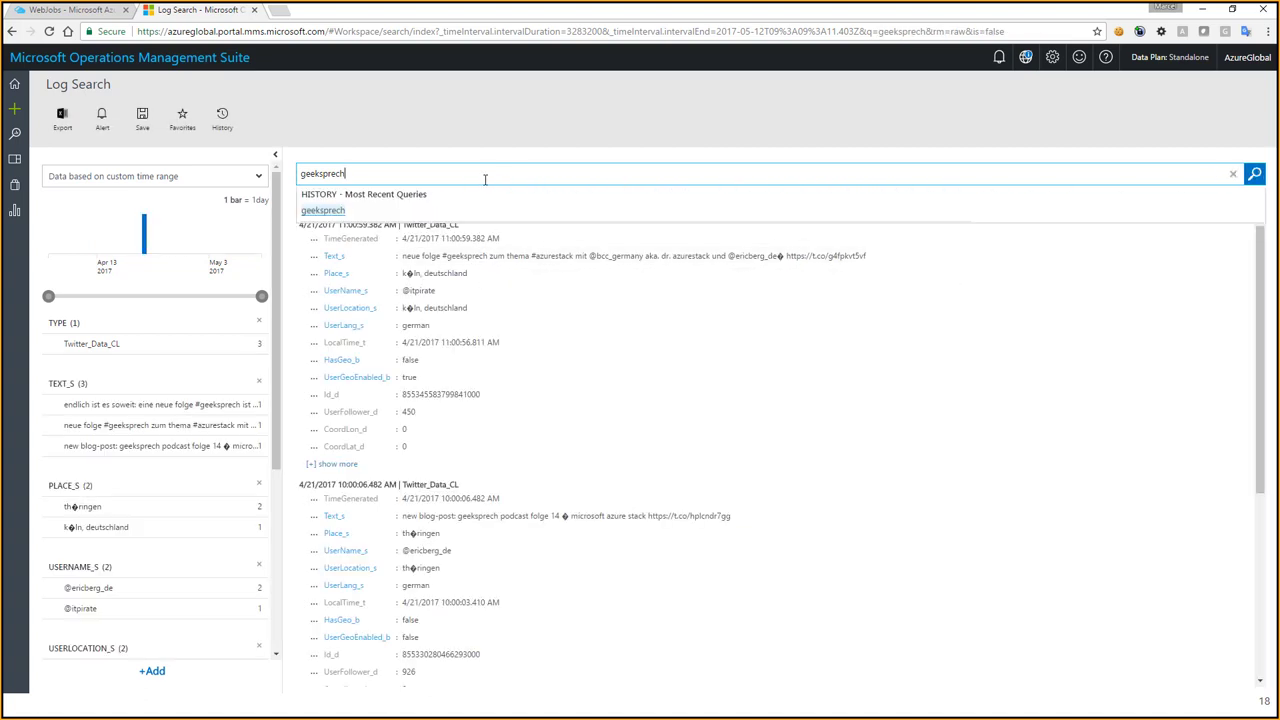
type("*")
key("Home")
type("*")
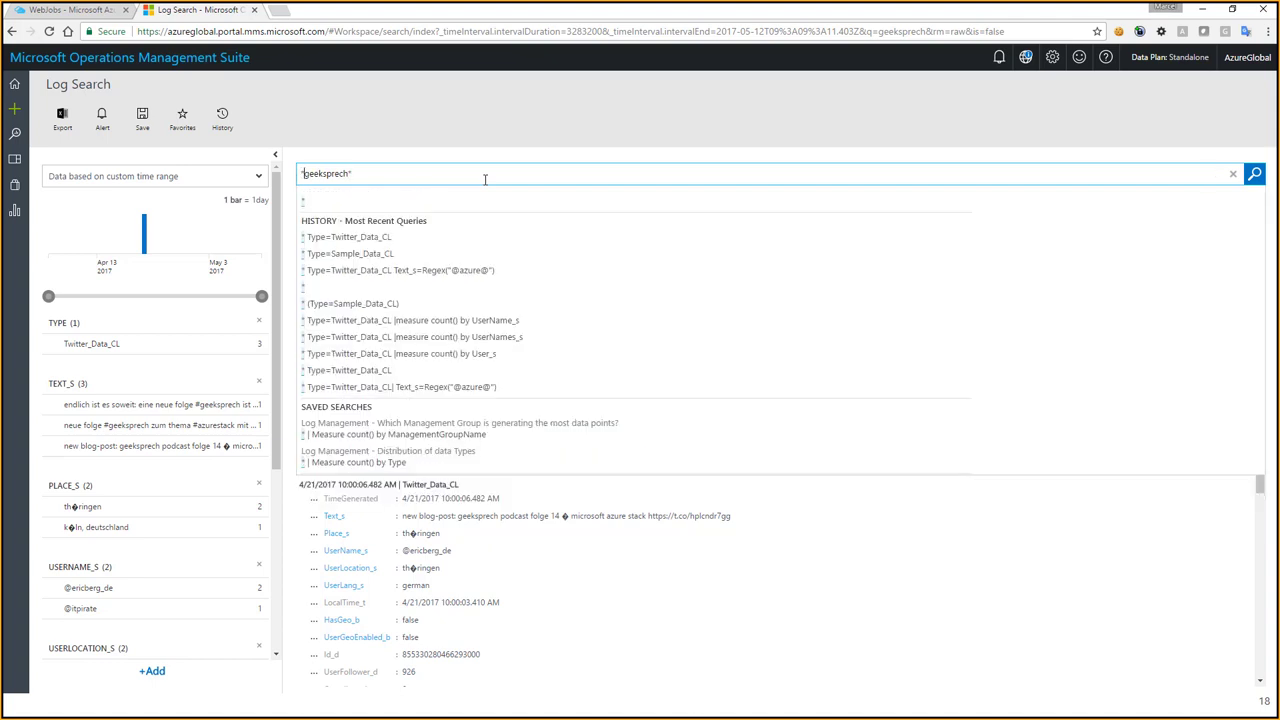
key("Return")
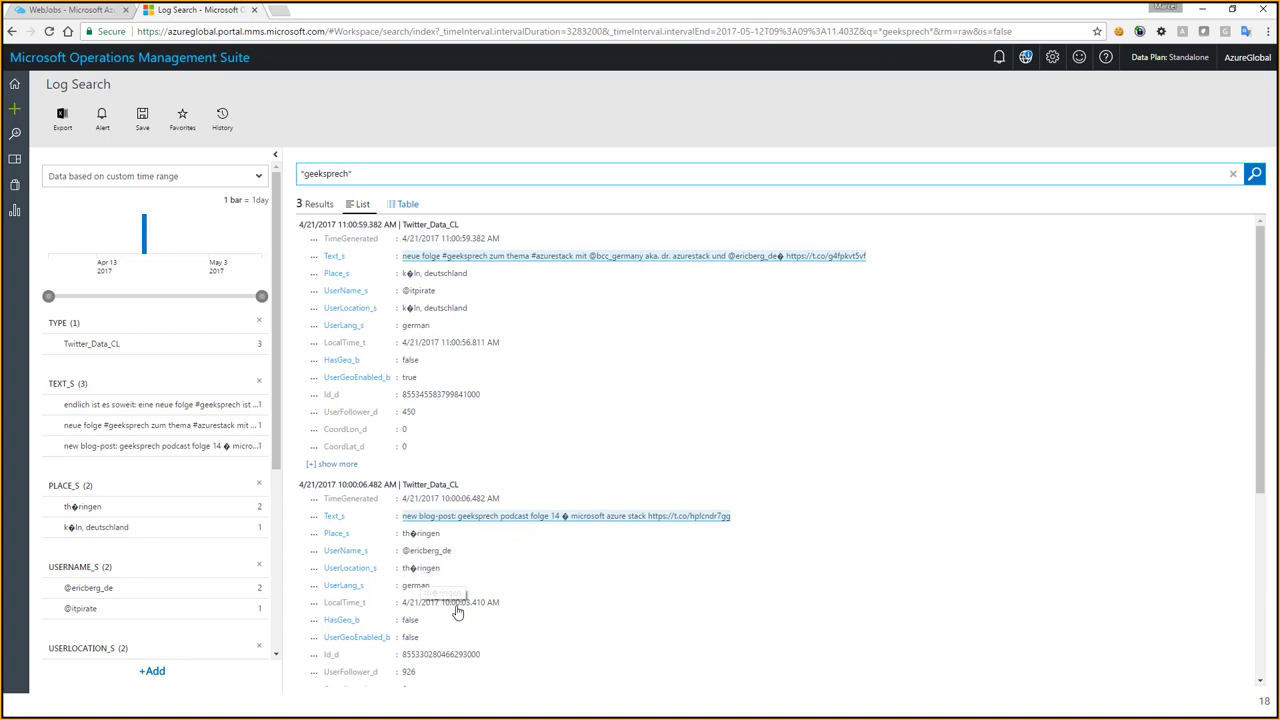
scroll(474, 632, "down", 1)
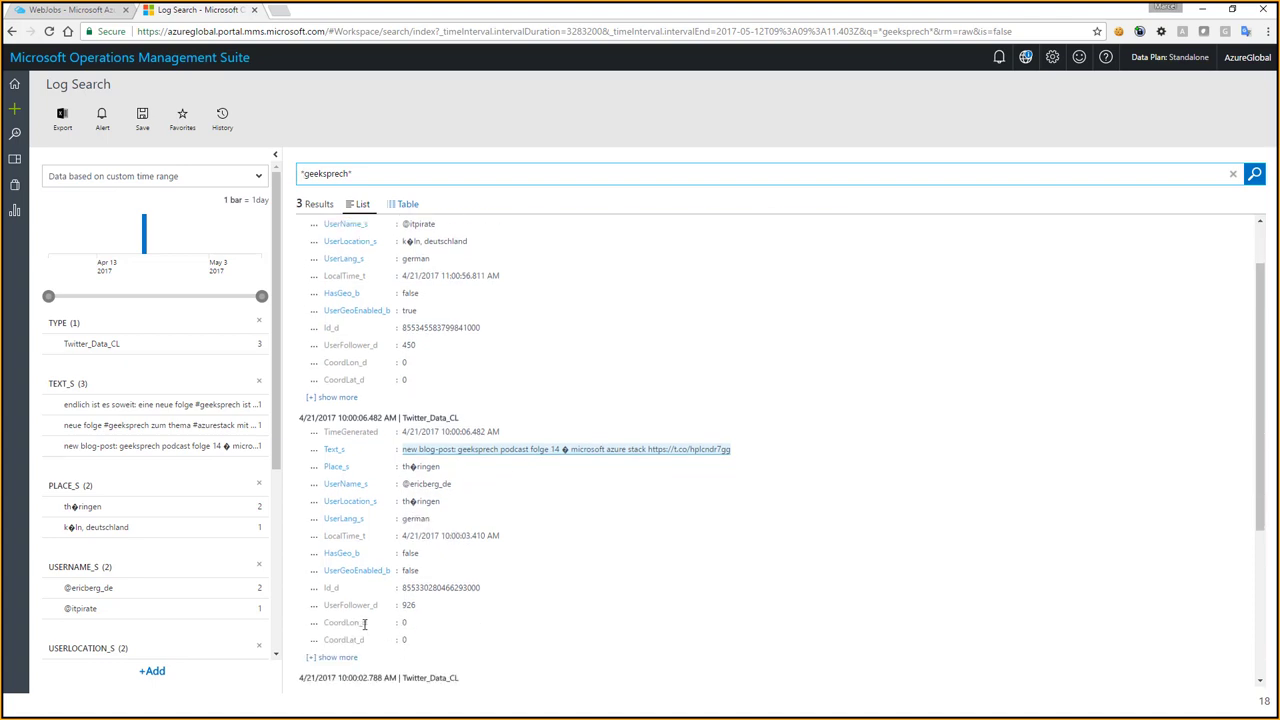
left_click_drag(324, 622, 388, 625)
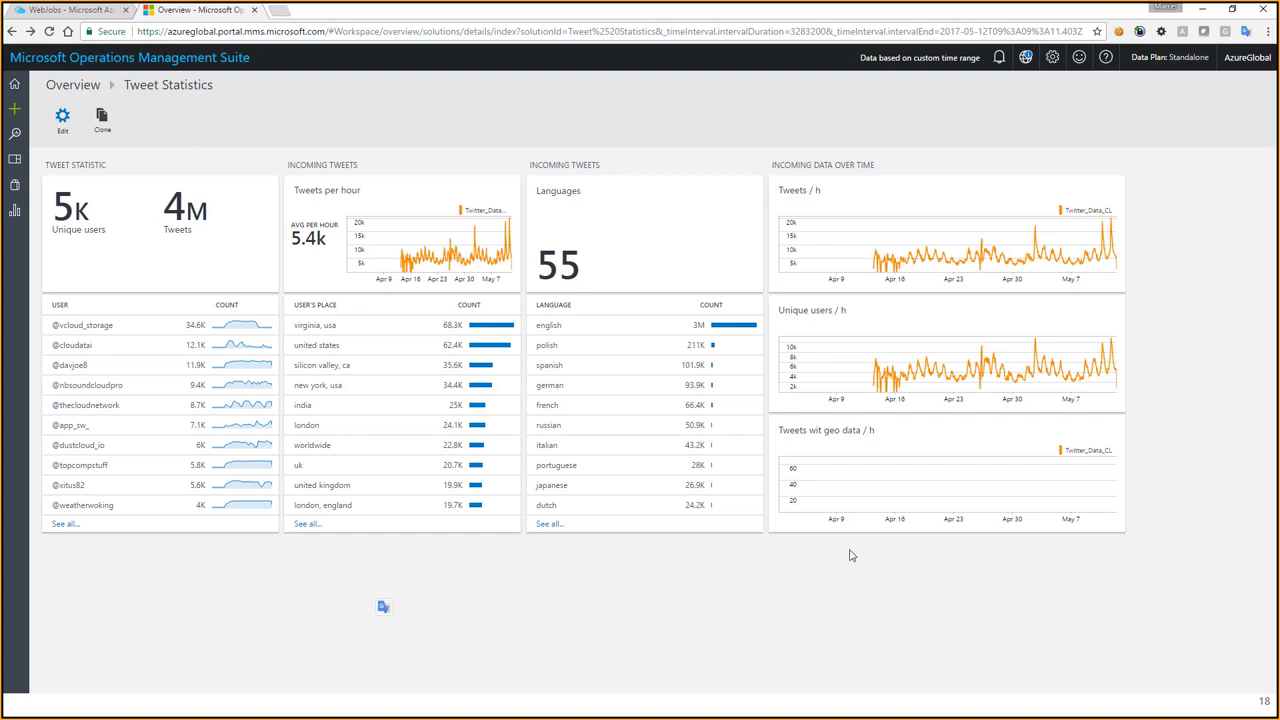
Reload the Tweet Statistics dashboard so the hourly geo-data chart fills in, then switch windows.
key("F5")
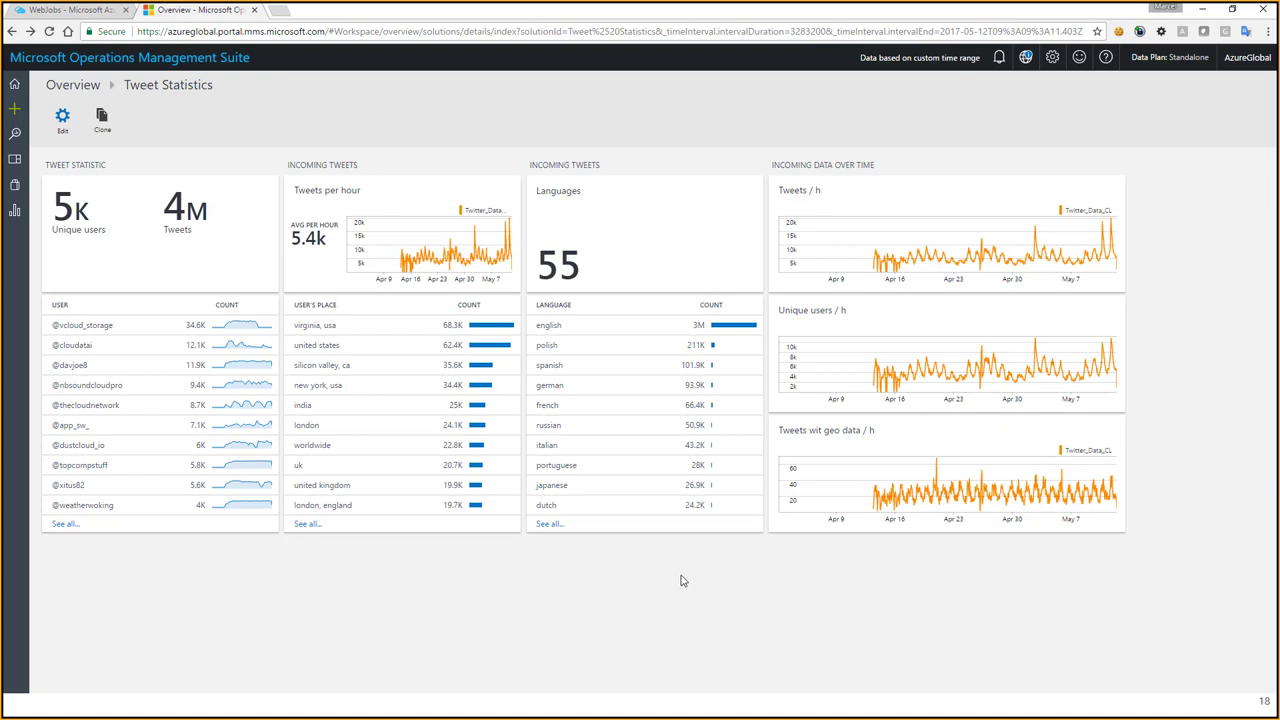
key("alt+Tab")
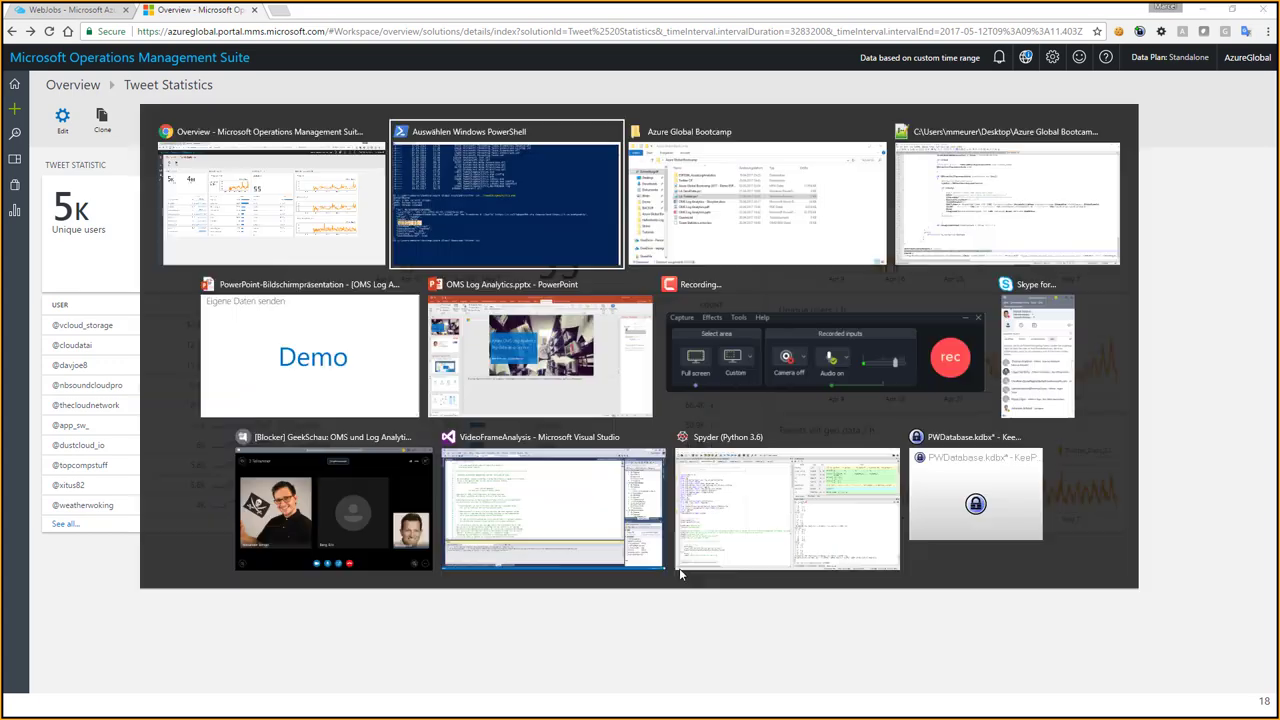
key("alt+Tab")
key("alt+Tab")
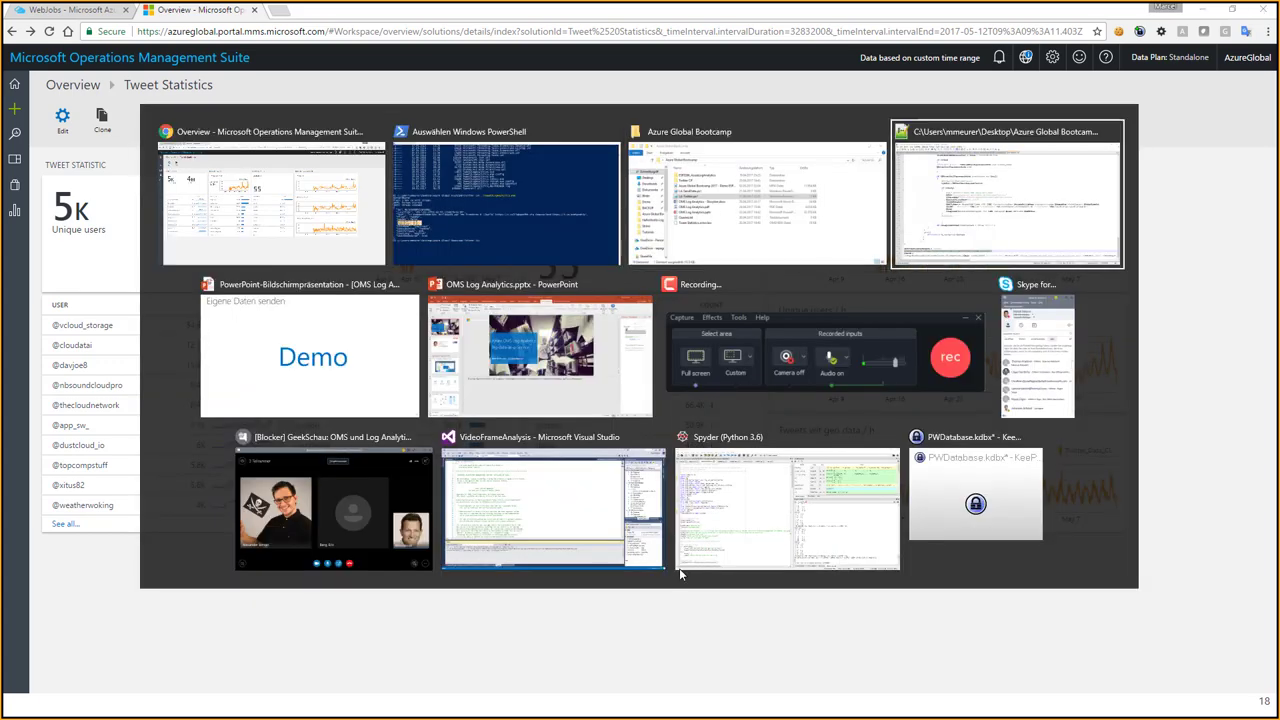